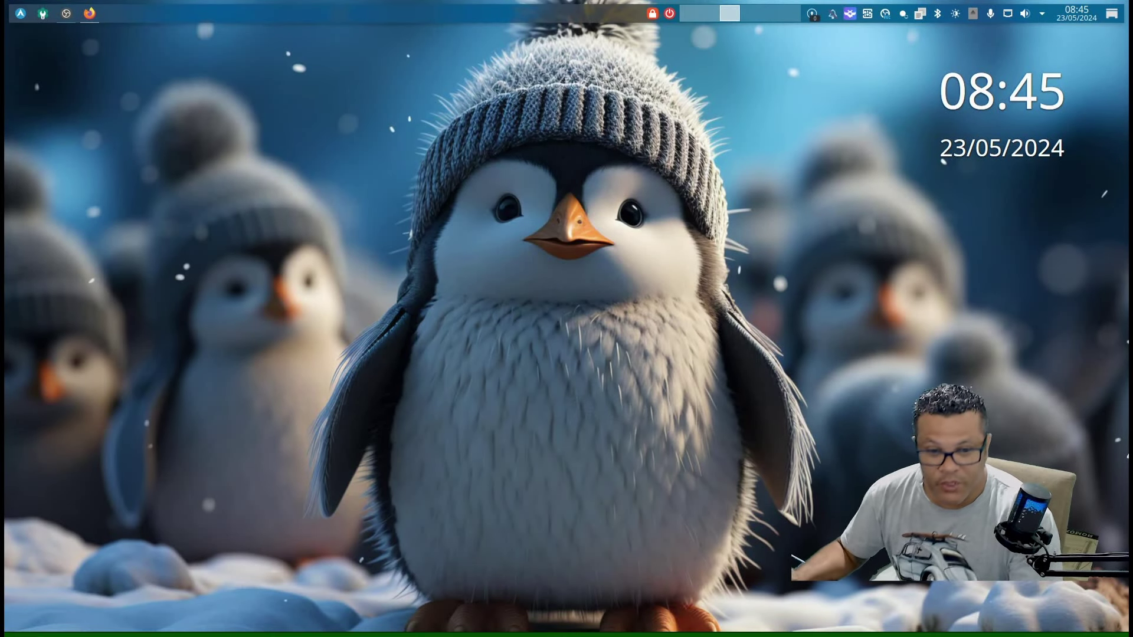
# Step: Select Ubisoft Connect in the Wine library and open its installation folder in the file manager
pyautogui.moveTo(623, 631)
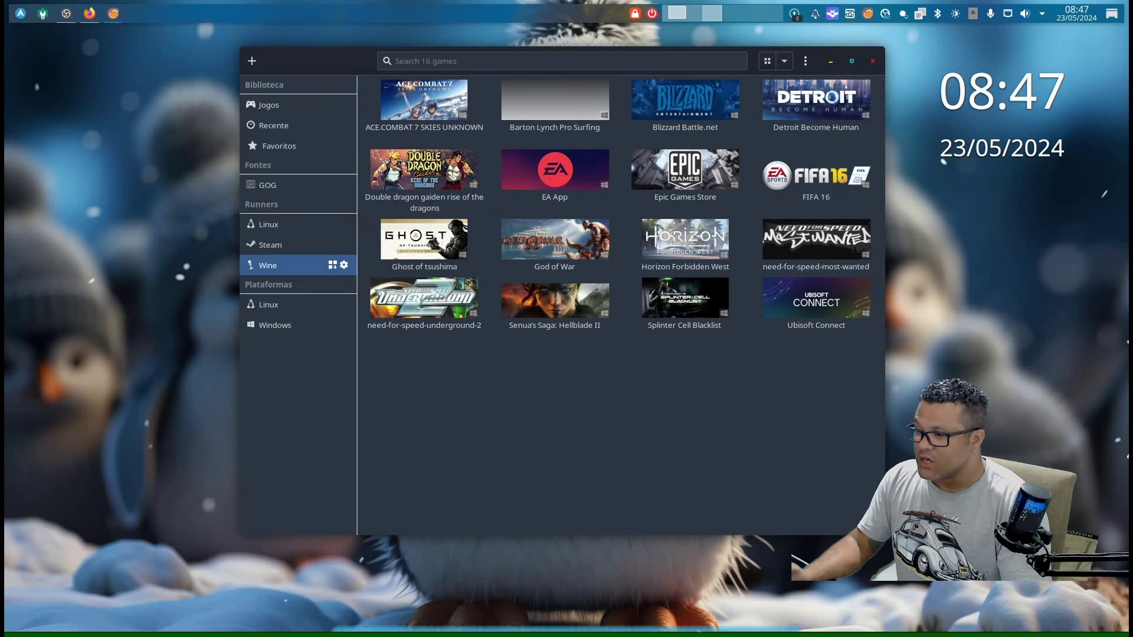
pyautogui.moveTo(581, 627)
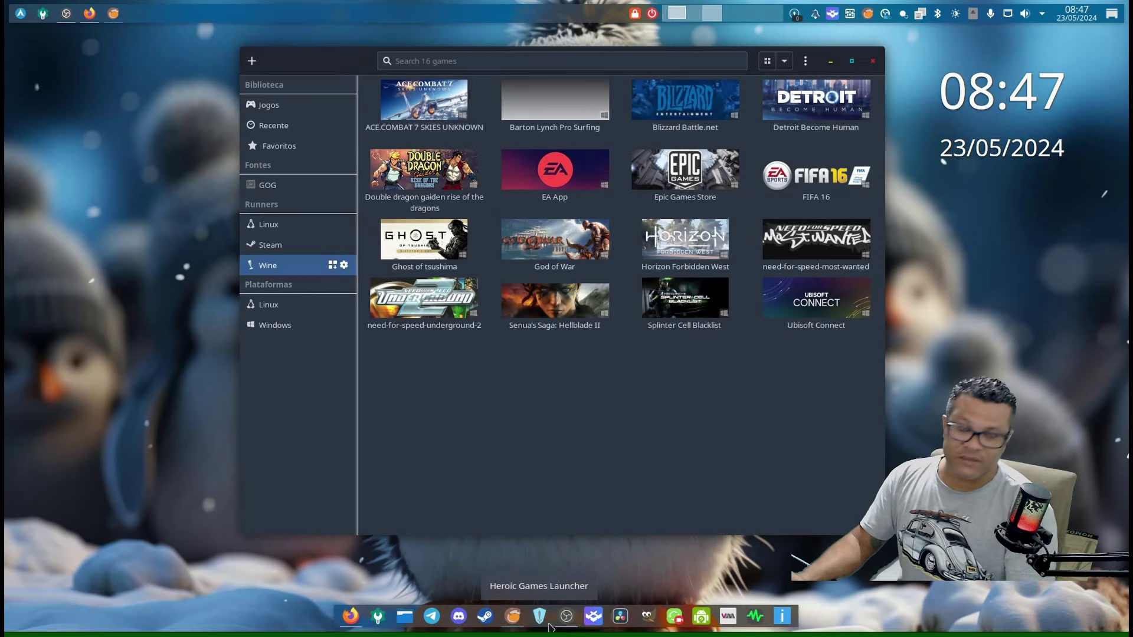
pyautogui.click(801, 328)
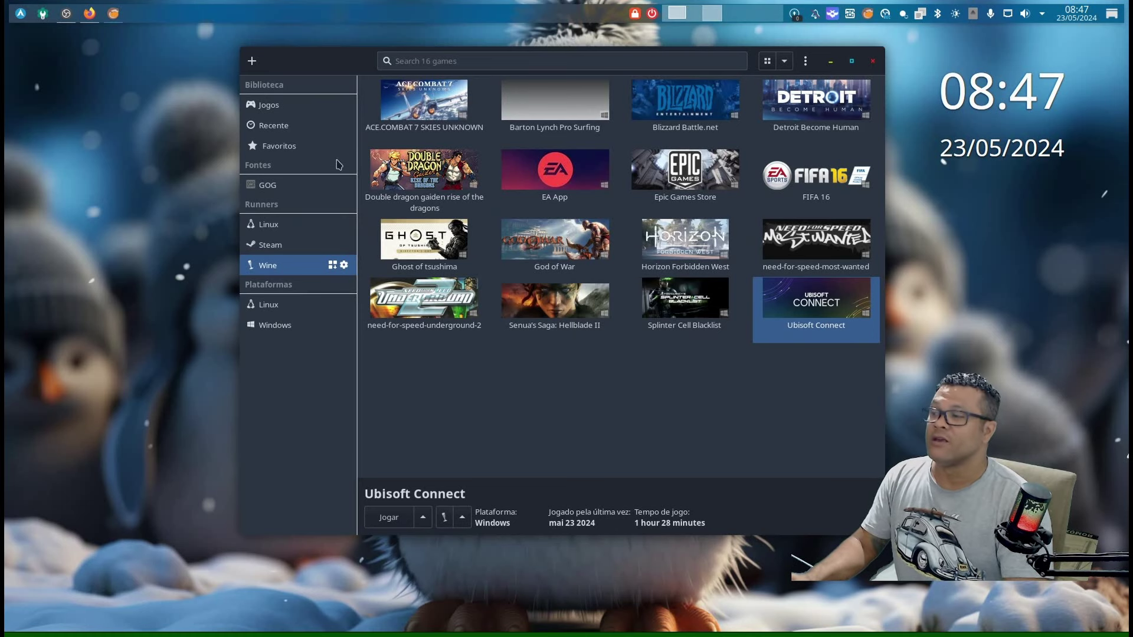
pyautogui.moveTo(357, 60); pyautogui.dragTo(279, 60)
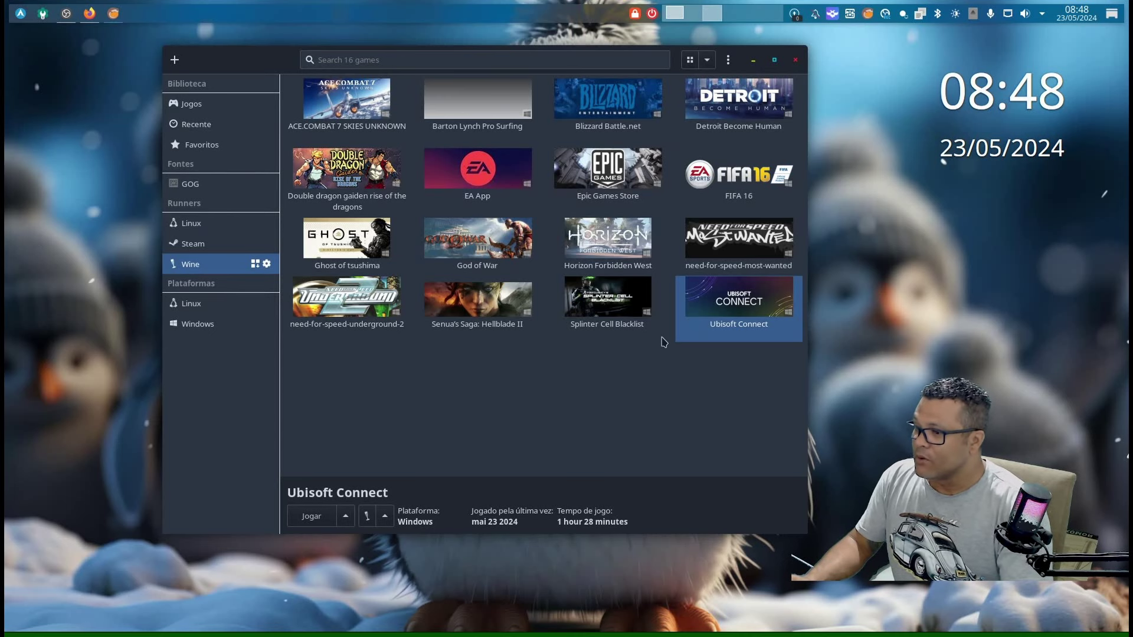
pyautogui.moveTo(337, 72); pyautogui.dragTo(361, 61)
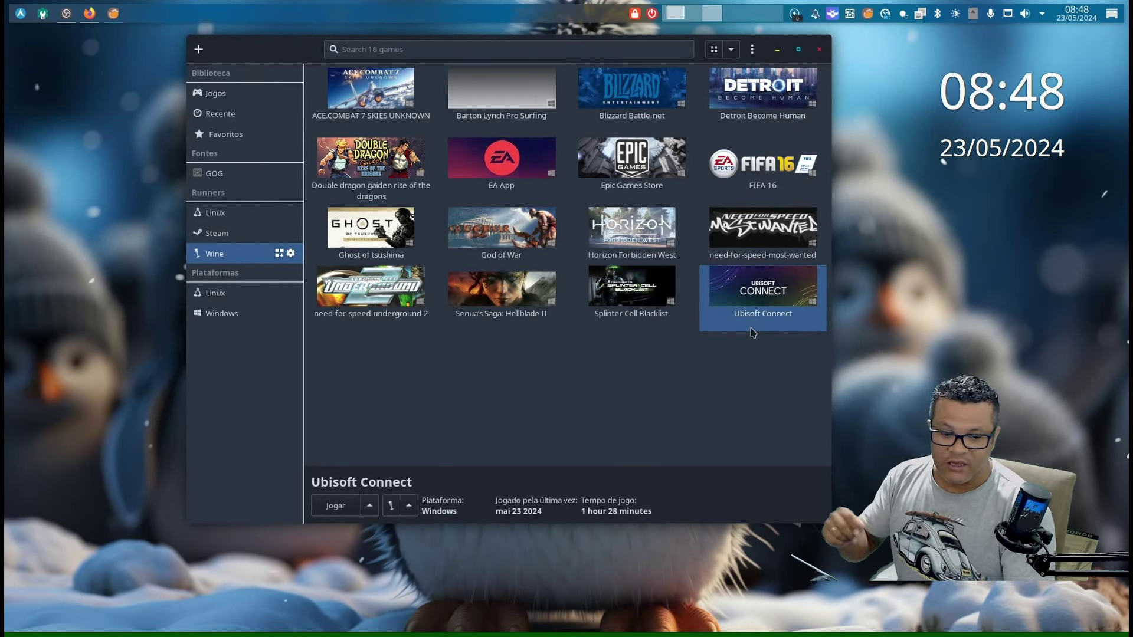
pyautogui.rightClick(721, 310)
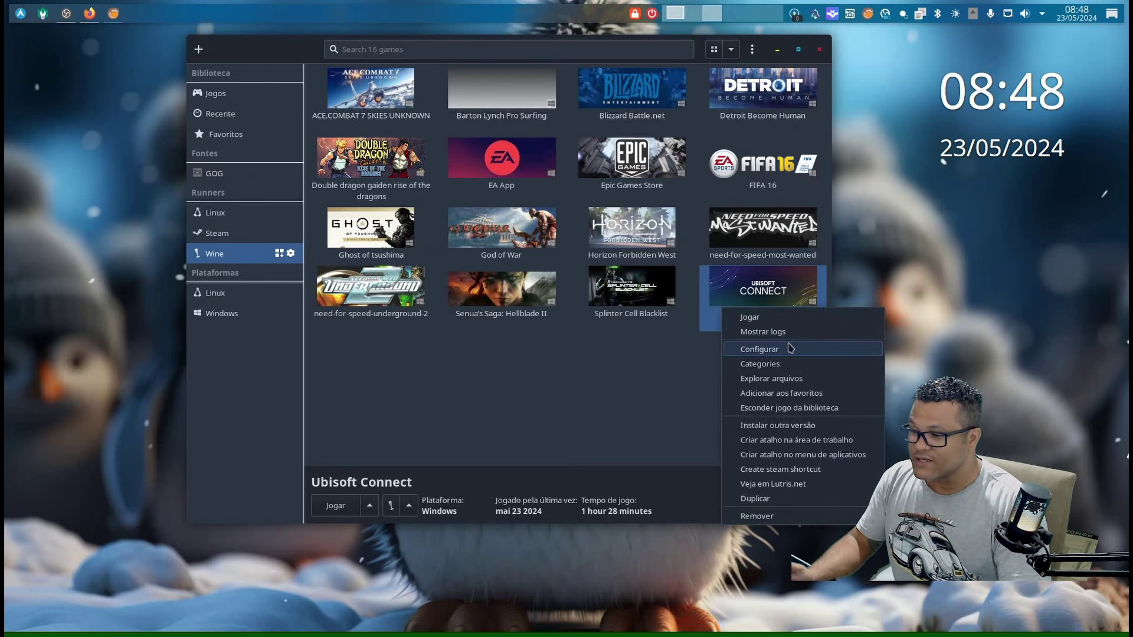
pyautogui.click(788, 378)
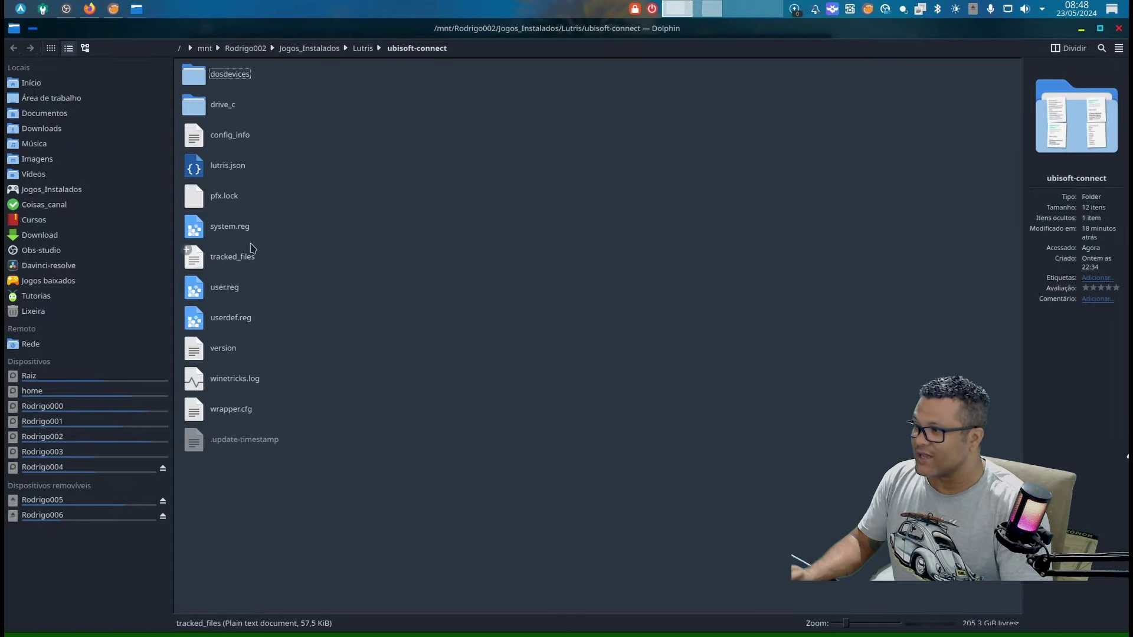
# Step: Browse to drive_c/Program Files (x86)/Ubisoft/Ubisoft Game Launcher/games and select all the game folders in it
pyautogui.click(219, 110)
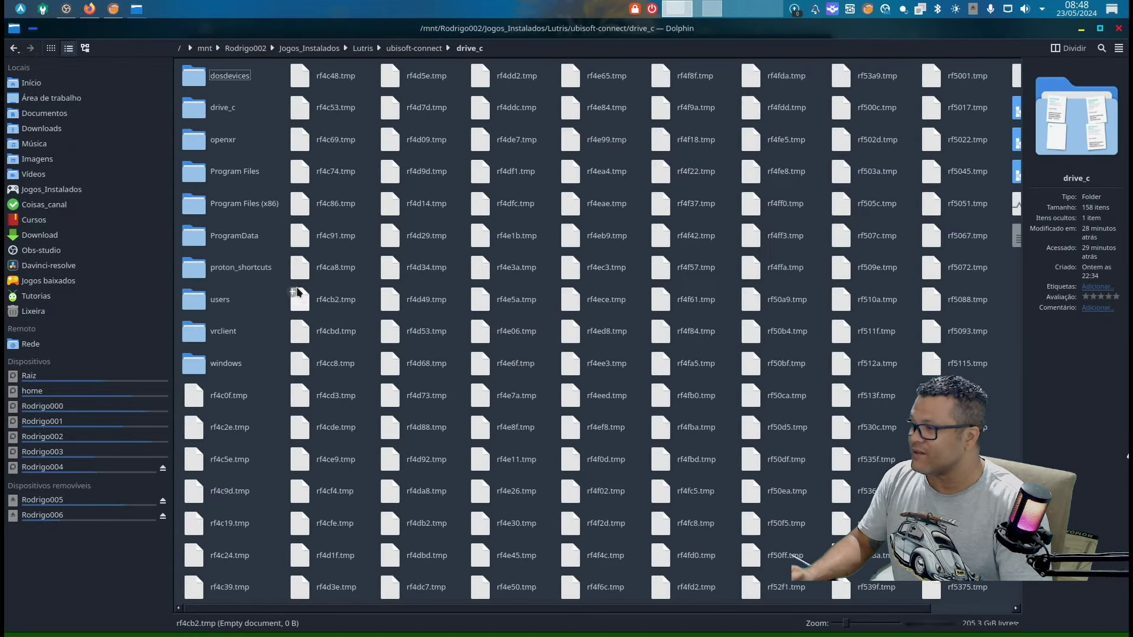
pyautogui.doubleClick(230, 203)
pyautogui.doubleClick(224, 167)
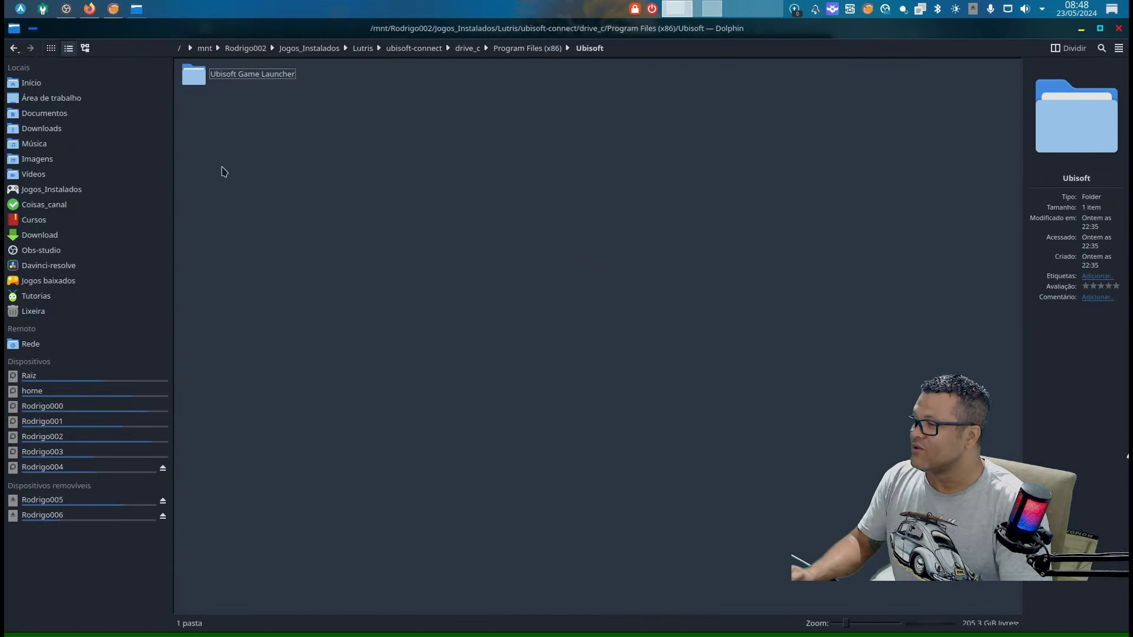
pyautogui.doubleClick(246, 79)
pyautogui.doubleClick(218, 171)
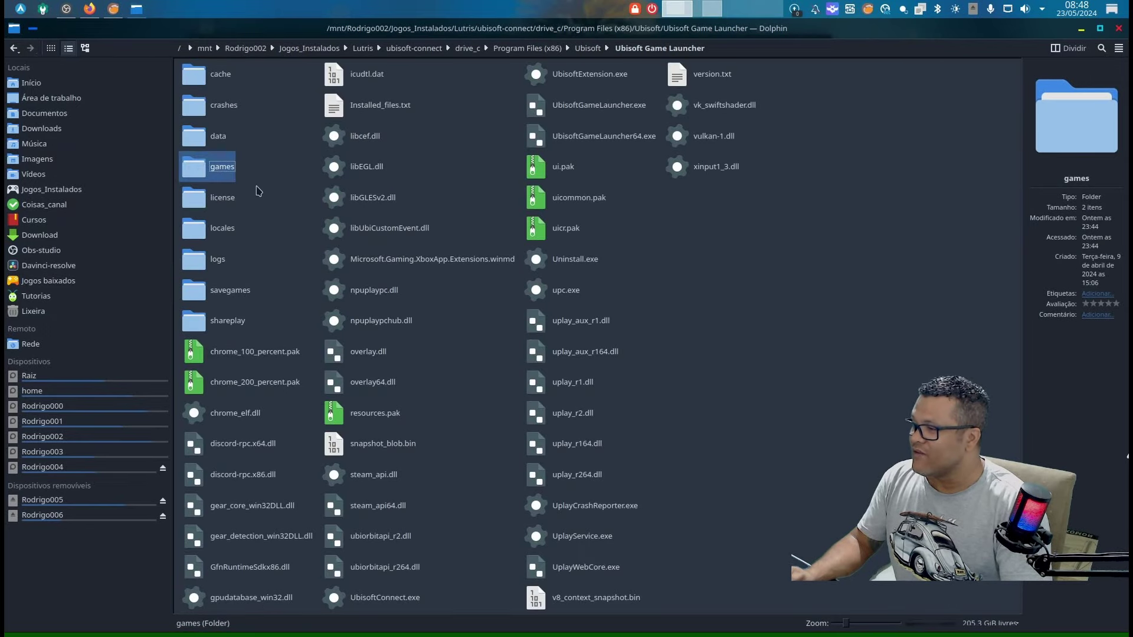
pyautogui.moveTo(409, 174); pyautogui.dragTo(153, 50)
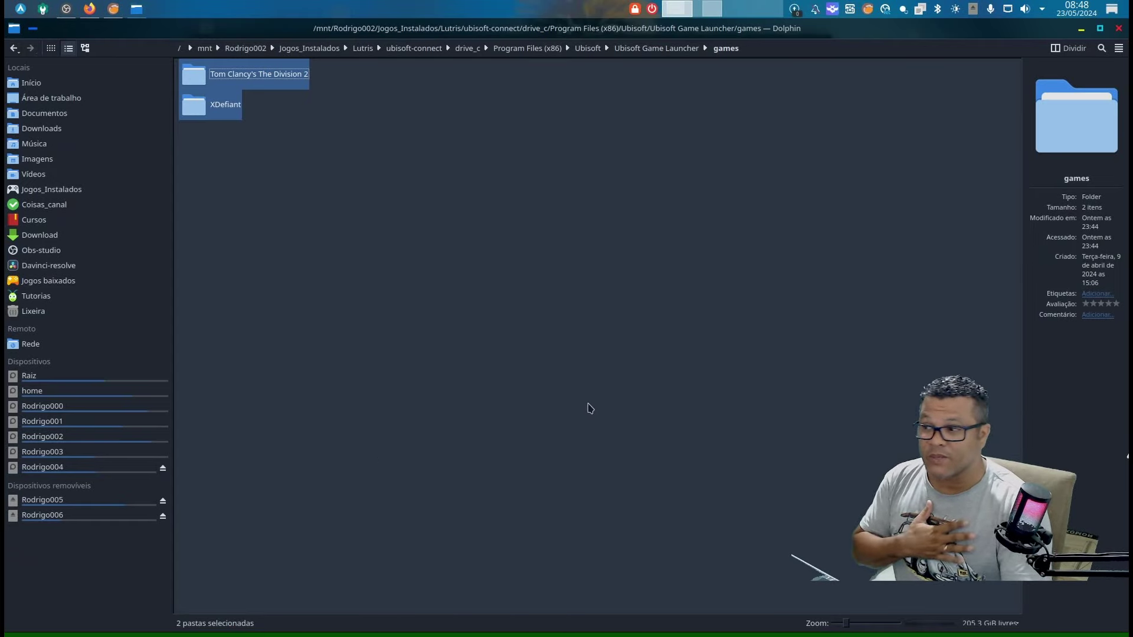
# Step: Move the games folder out of Ubisoft Game Launcher into the Lutris folder under Jogos_Instalados
pyautogui.click(640, 48)
pyautogui.rightClick(227, 170)
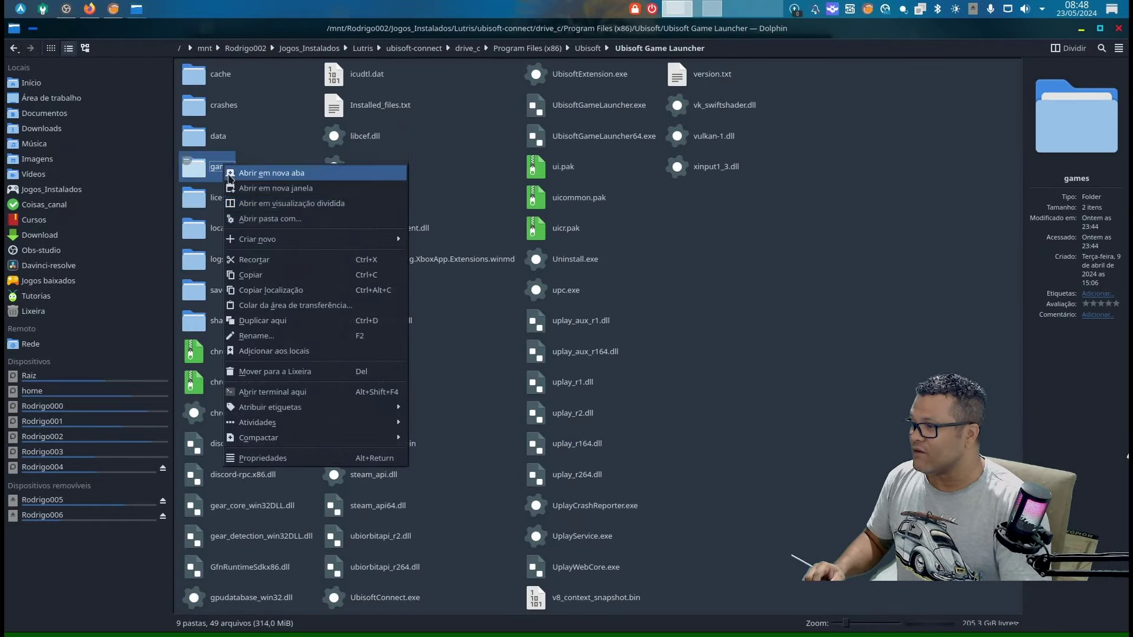
pyautogui.click(259, 259)
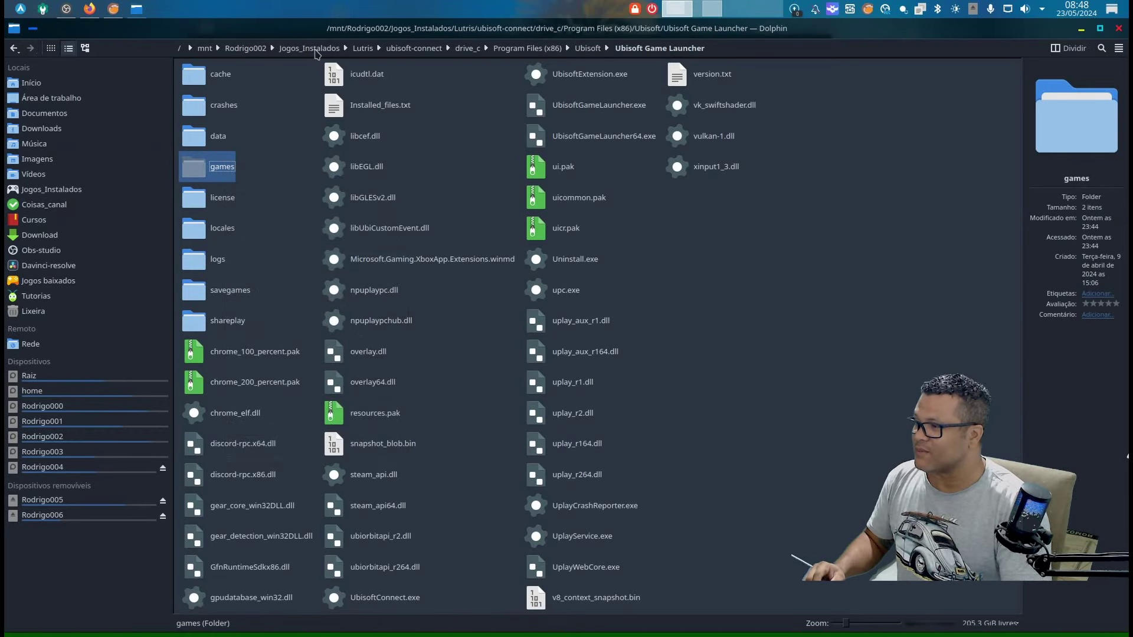
pyautogui.click(363, 48)
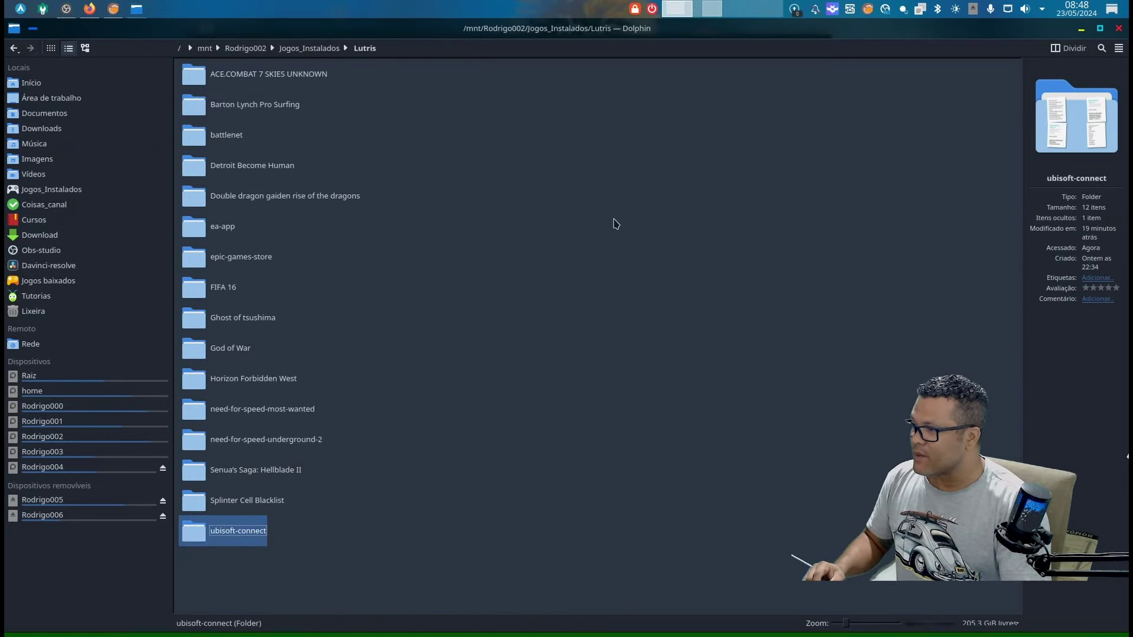
pyautogui.moveTo(416, 75); pyautogui.dragTo(189, 548)
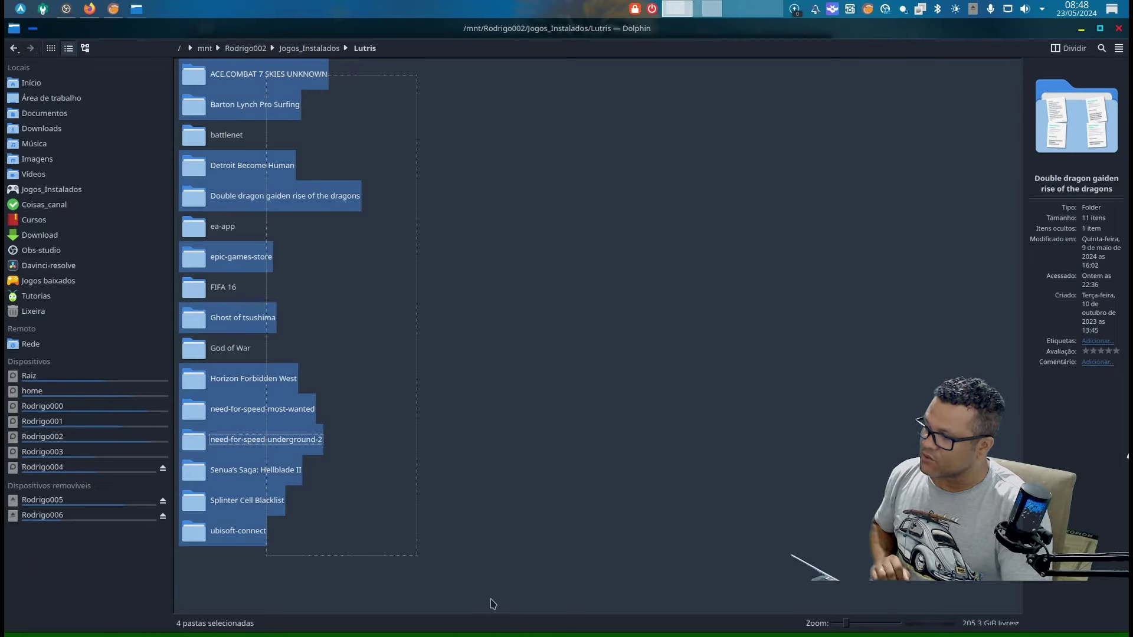
pyautogui.click(653, 400)
pyautogui.rightClick(652, 399)
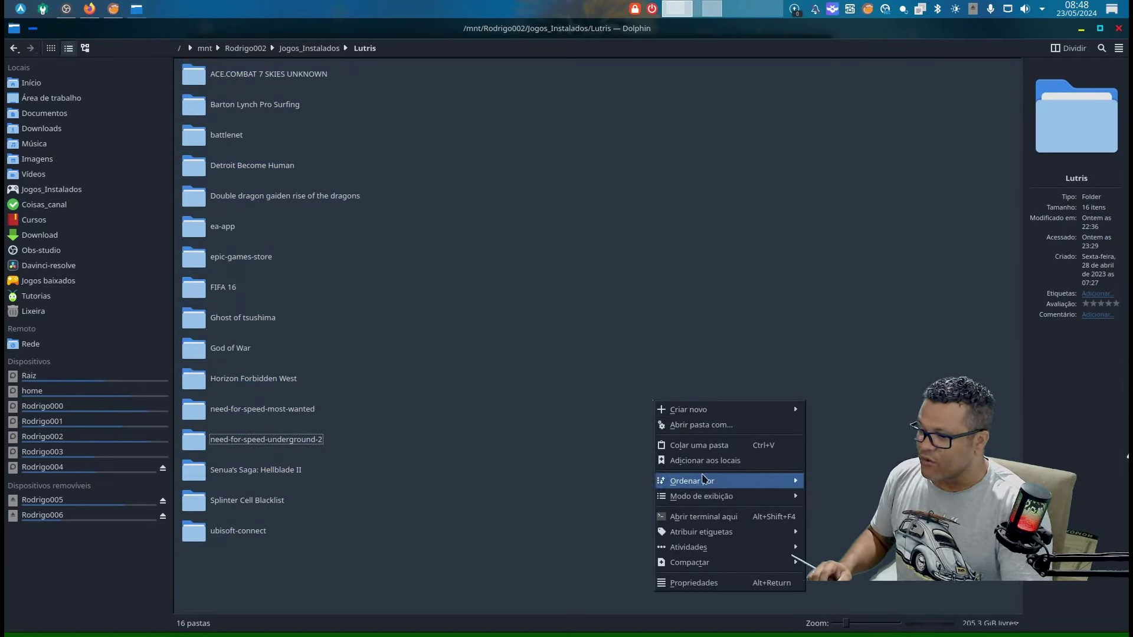
pyautogui.click(700, 445)
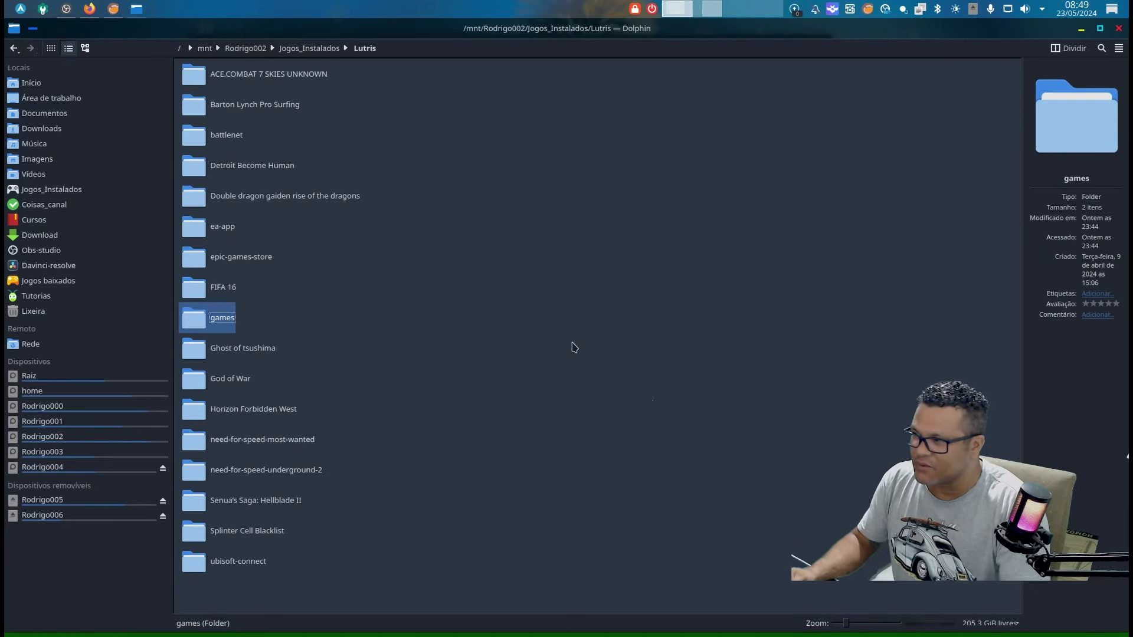
# Step: Switch back to Lutris and check its version number in the program information
pyautogui.click(114, 9)
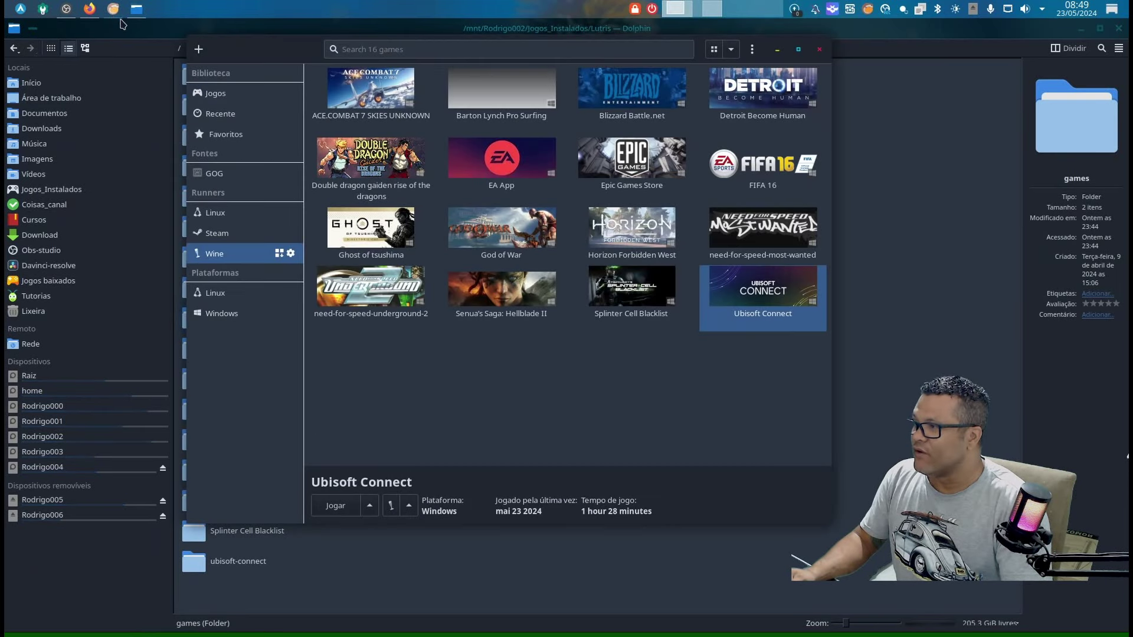
pyautogui.click(752, 49)
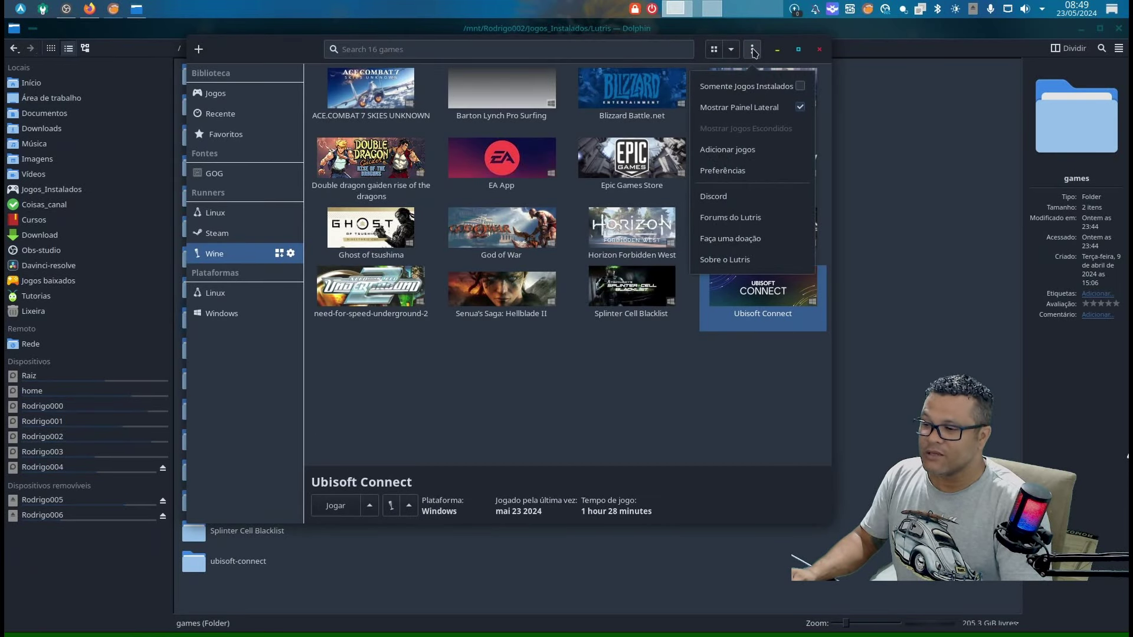
pyautogui.click(754, 264)
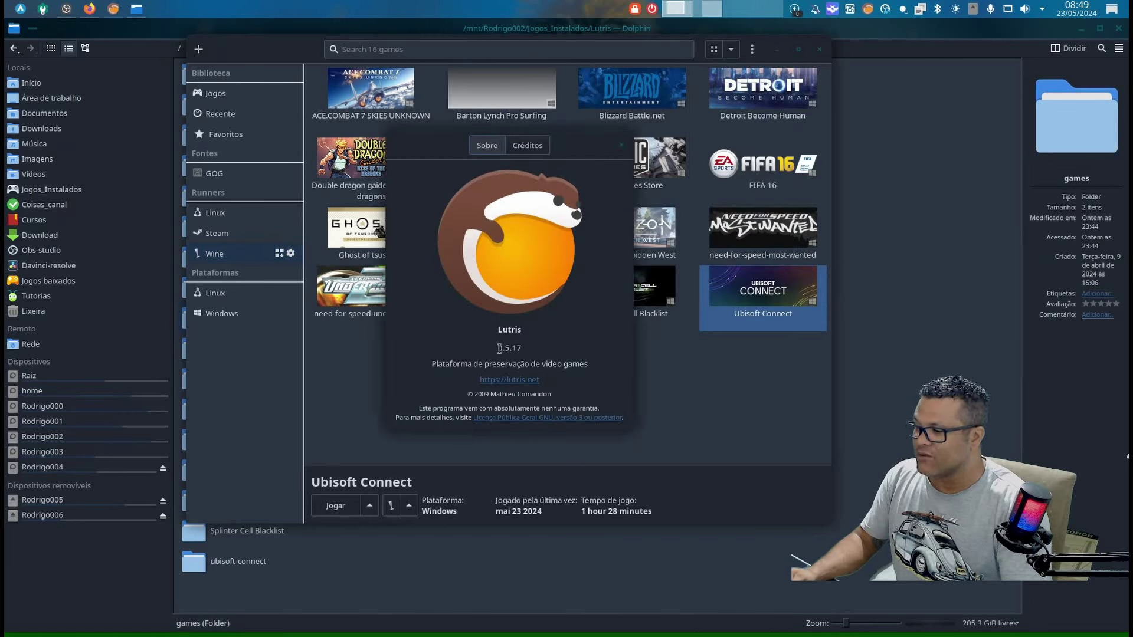
pyautogui.moveTo(497, 348); pyautogui.dragTo(518, 348)
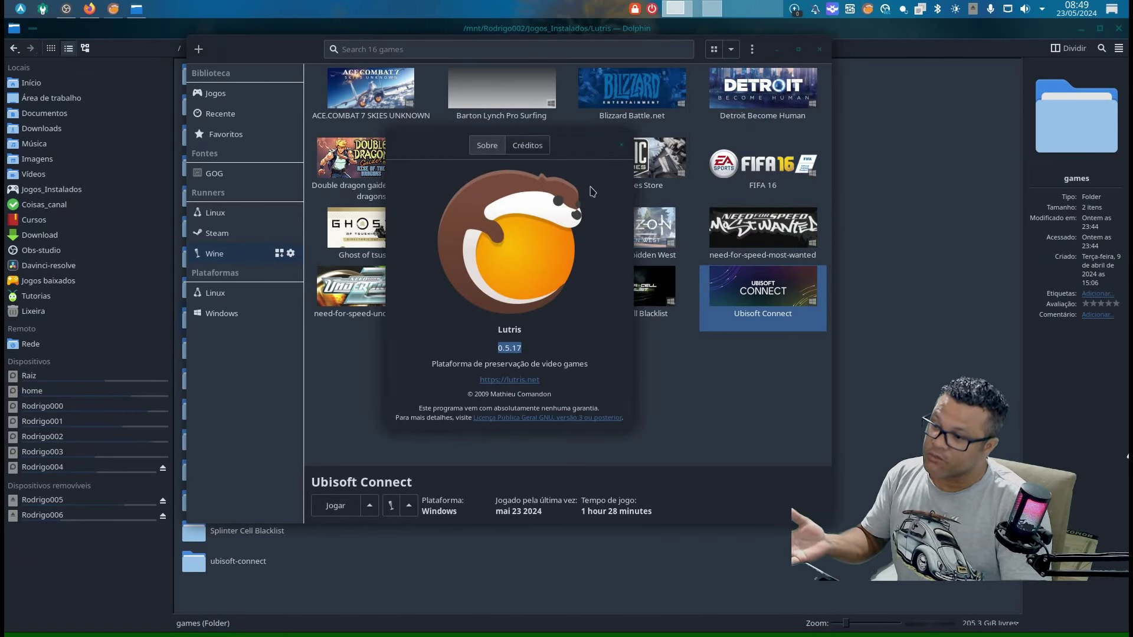
pyautogui.click(621, 145)
# Step: Uninstall Ubisoft Connect from Lutris with Delete Files and Remove from Library enabled, confirming the file deletion
pyautogui.rightClick(771, 305)
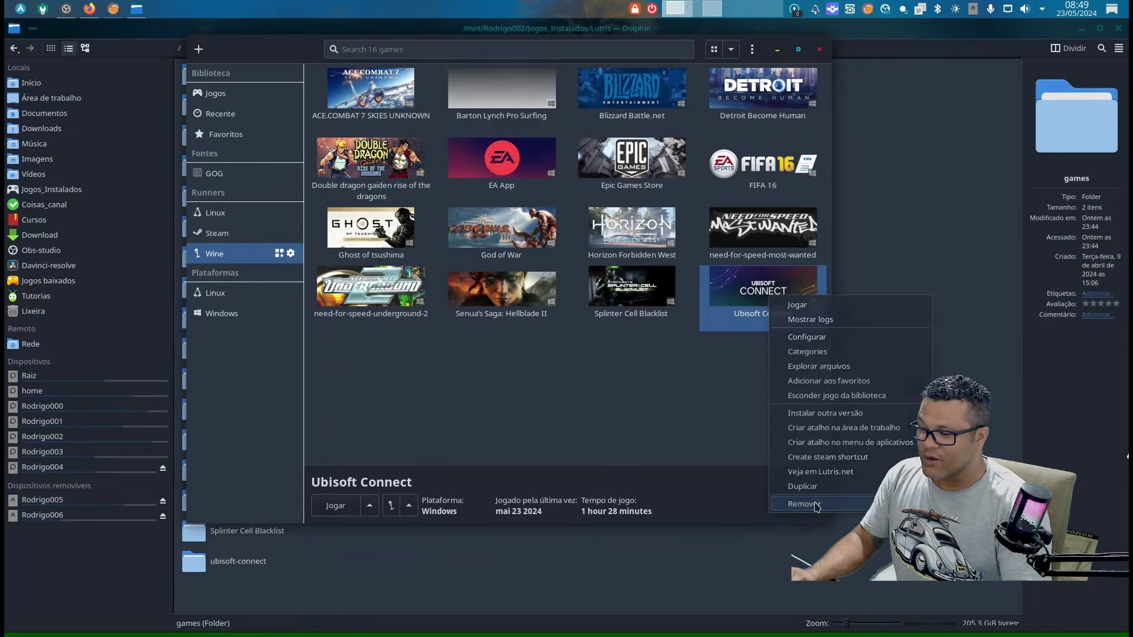
pyautogui.click(782, 502)
pyautogui.click(712, 105)
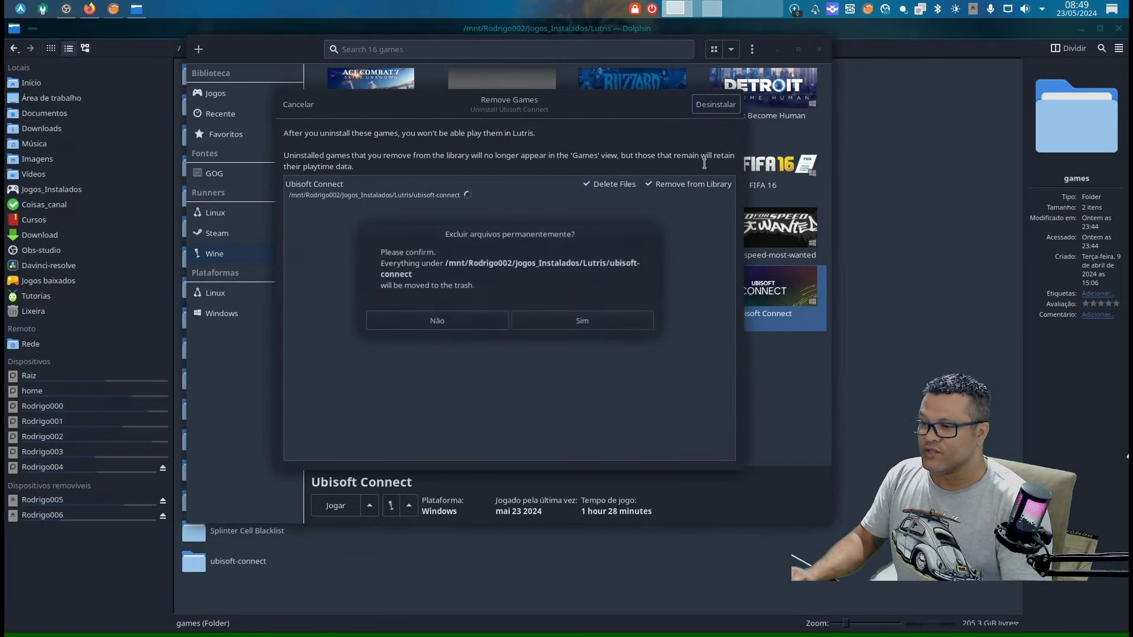
pyautogui.click(627, 322)
# Step: Check the remaining folders in the Lutris directory, then minimise the file manager and reposition the Lutris window
pyautogui.click(917, 280)
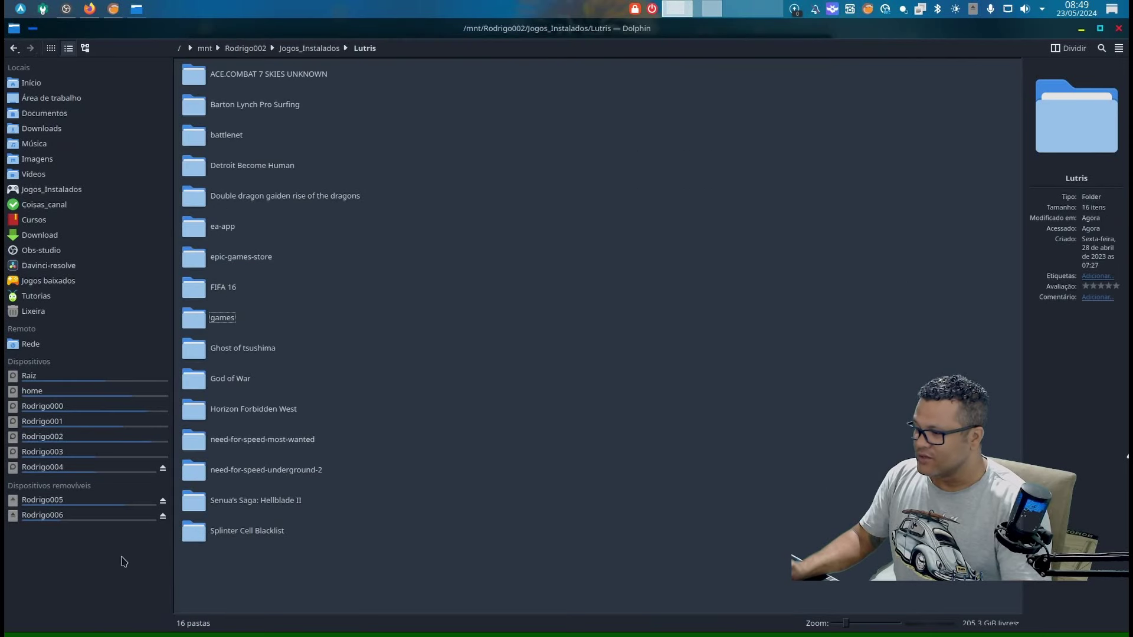
pyautogui.moveTo(382, 565)
pyautogui.mouseDown()
pyautogui.moveTo(309, 566)
pyautogui.moveTo(263, 540)
pyautogui.mouseUp()
pyautogui.click(1081, 28)
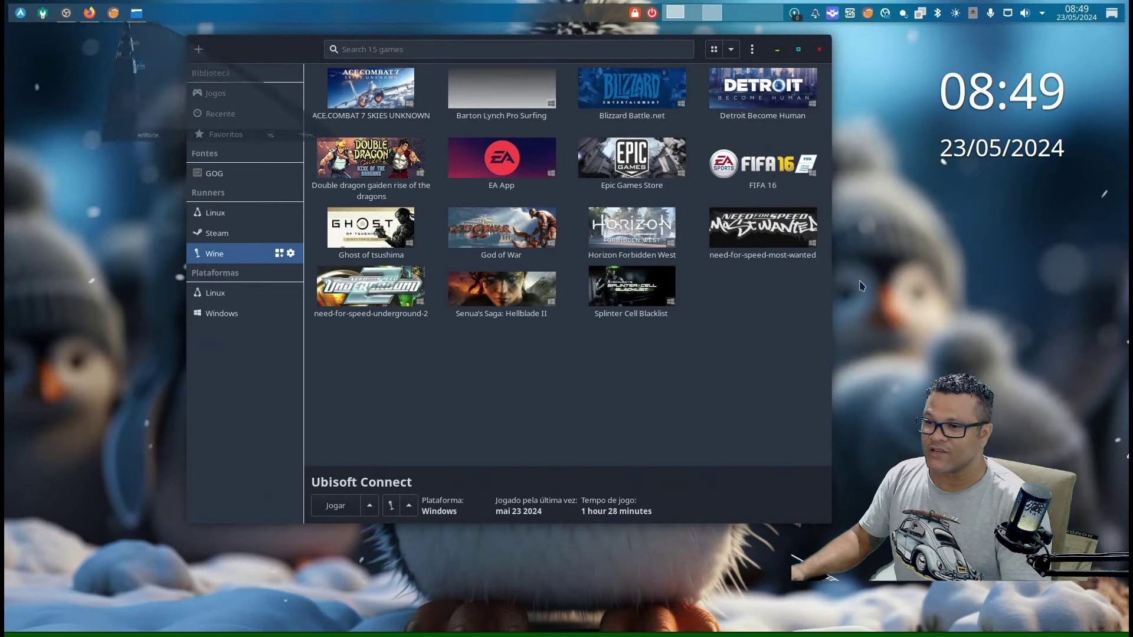
pyautogui.moveTo(296, 56); pyautogui.dragTo(343, 59)
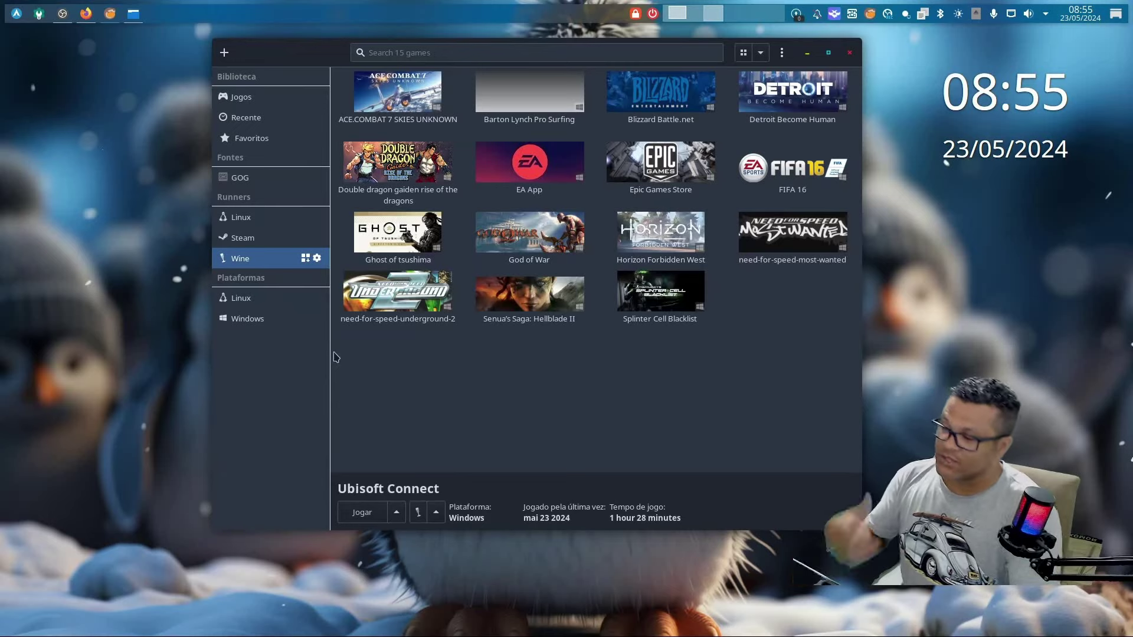
# Step: Launch ProtonUp-Qt and place its window over the Lutris library
pyautogui.click(16, 13)
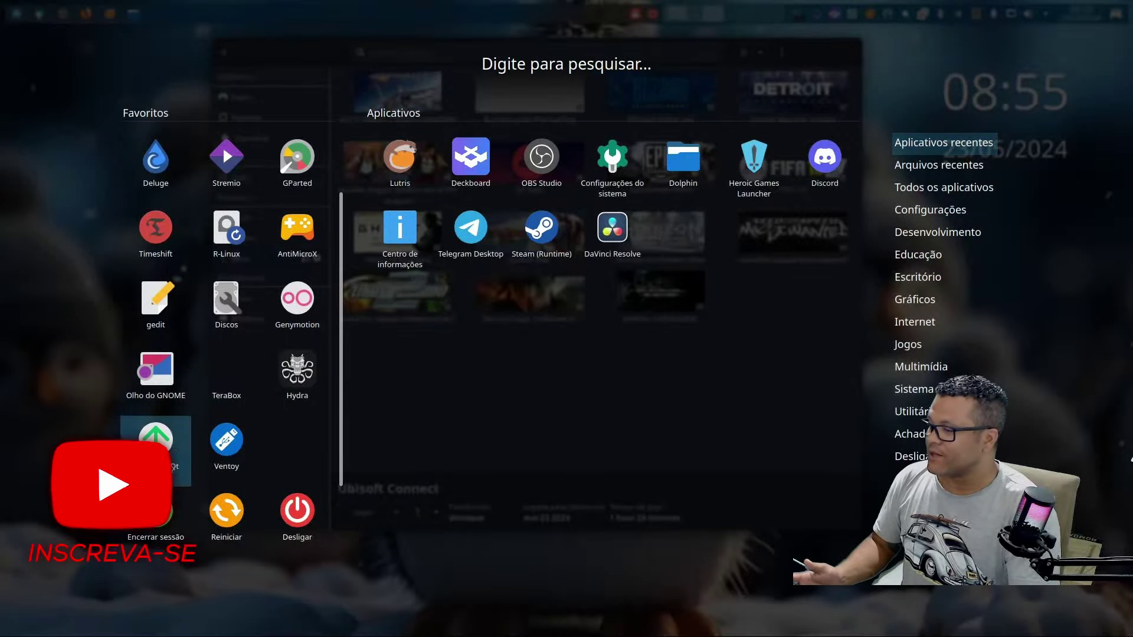
pyautogui.click(154, 443)
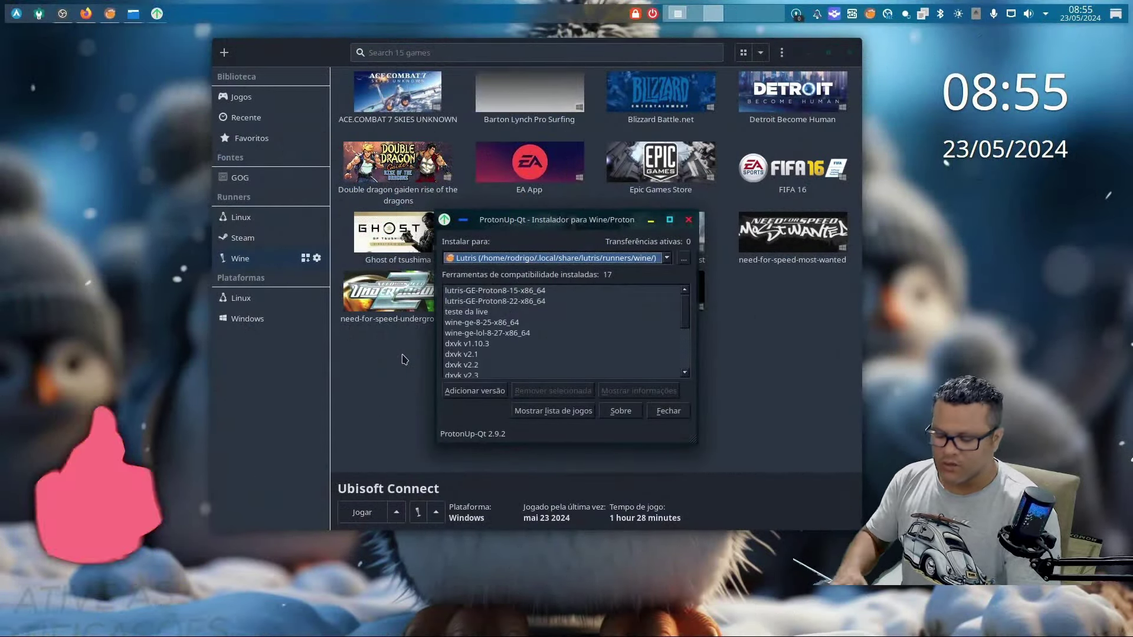
pyautogui.moveTo(552, 224); pyautogui.dragTo(533, 191)
pyautogui.doubleClick(533, 190)
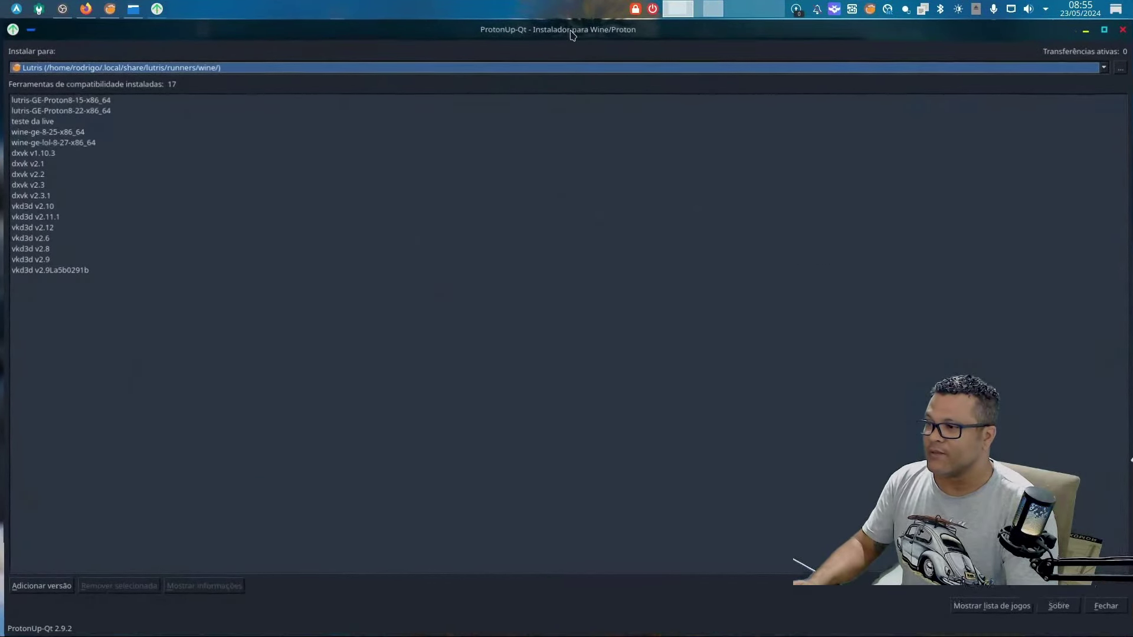
pyautogui.moveTo(572, 35); pyautogui.dragTo(528, 115)
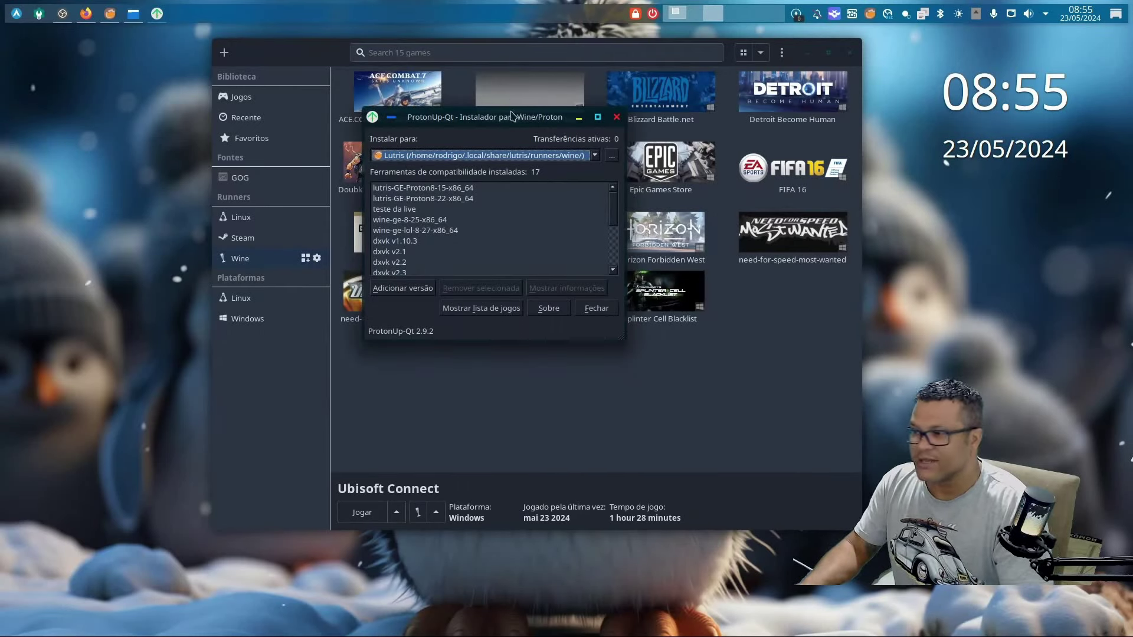
pyautogui.moveTo(457, 127); pyautogui.dragTo(499, 116)
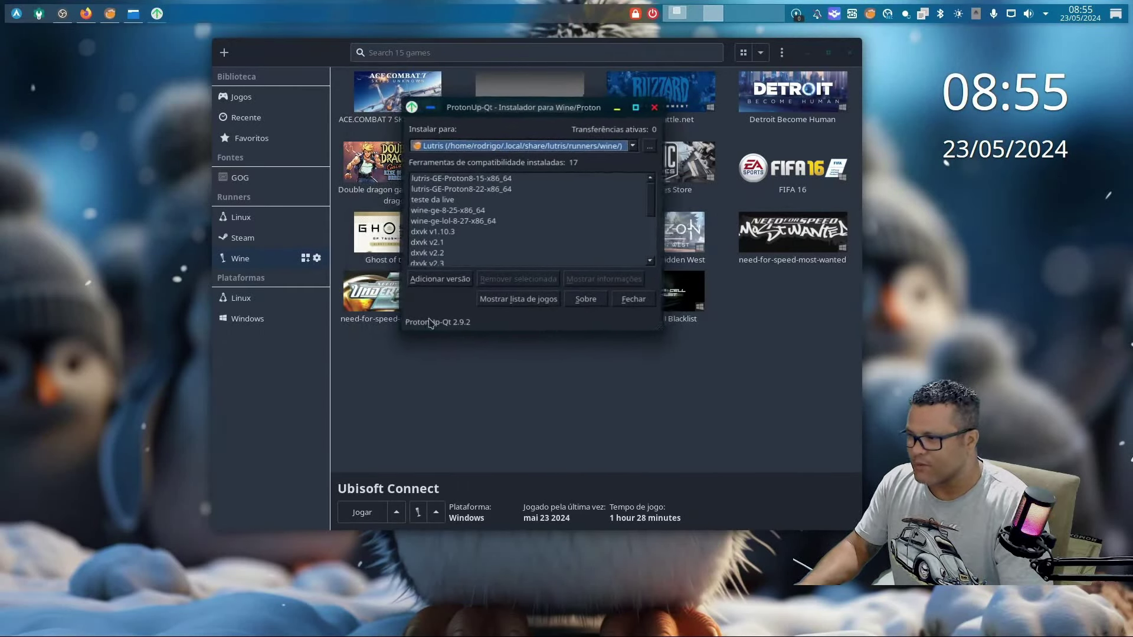
# Step: Install the Wine-GE compatibility tool version GE-Proton8-26 for Lutris and select it in the installed tools list
pyautogui.click(451, 283)
pyautogui.moveTo(546, 243); pyautogui.dragTo(523, 116)
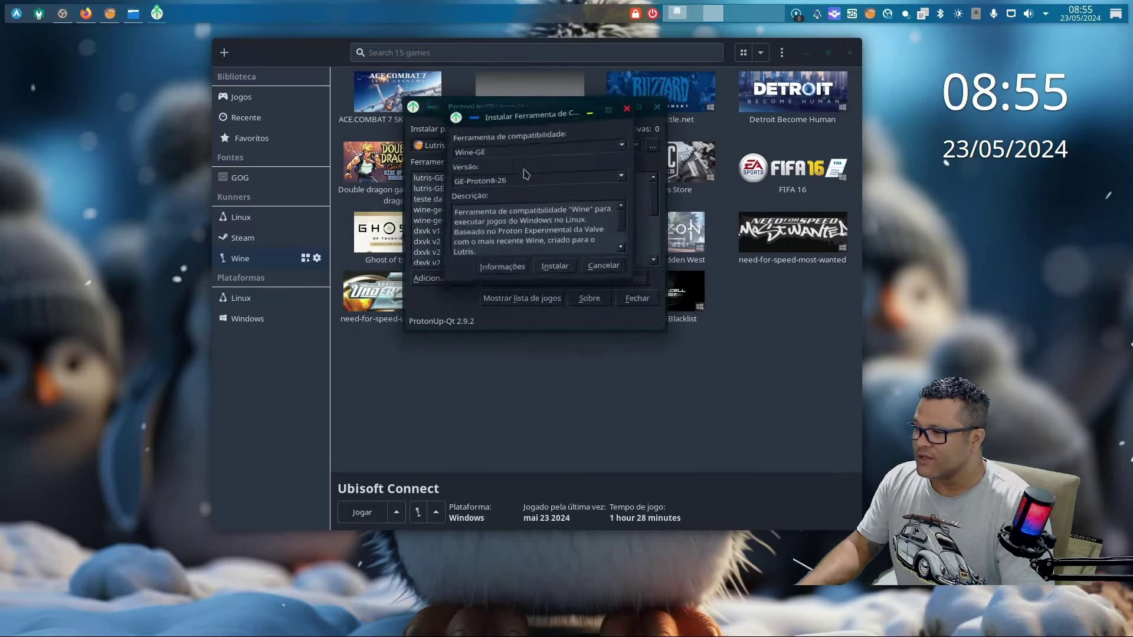
pyautogui.click(525, 157)
pyautogui.click(472, 170)
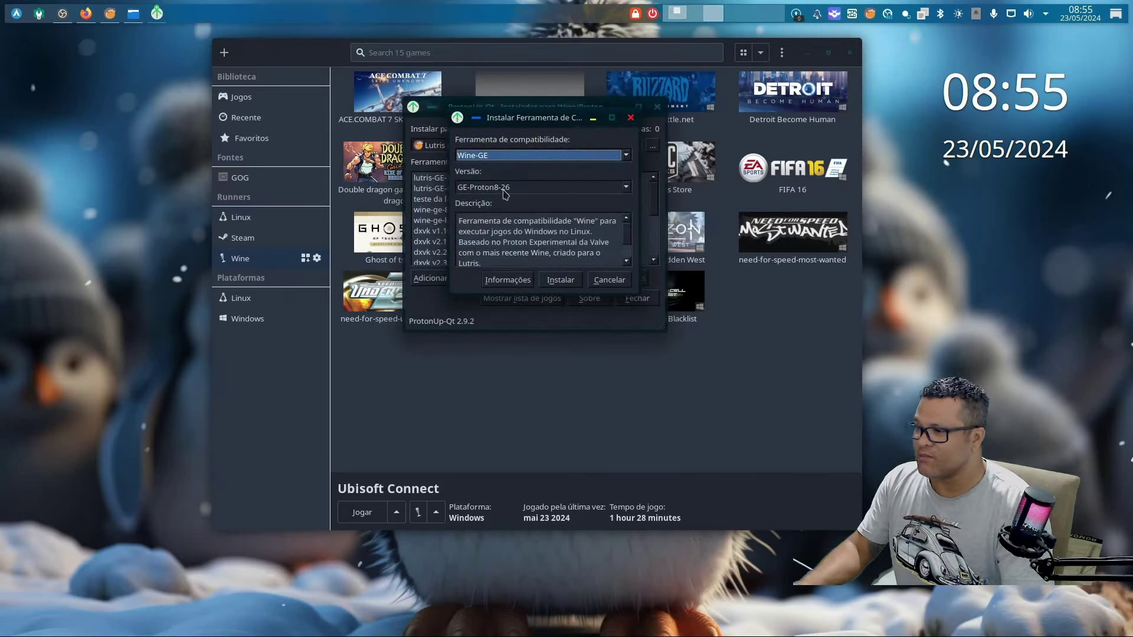
pyautogui.click(555, 280)
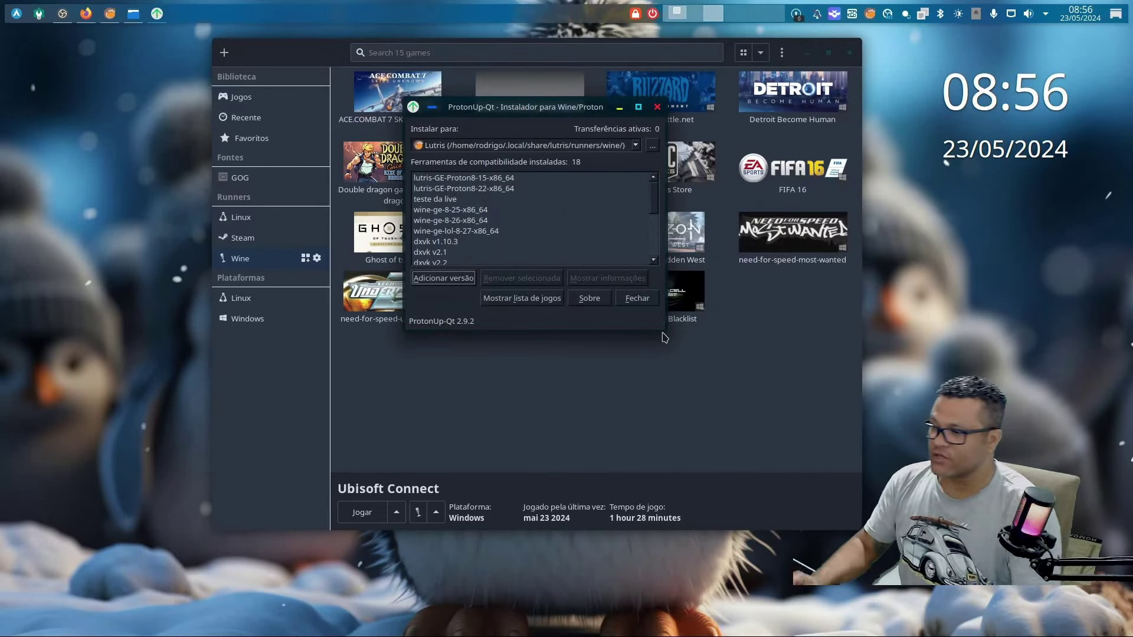
pyautogui.click(472, 221)
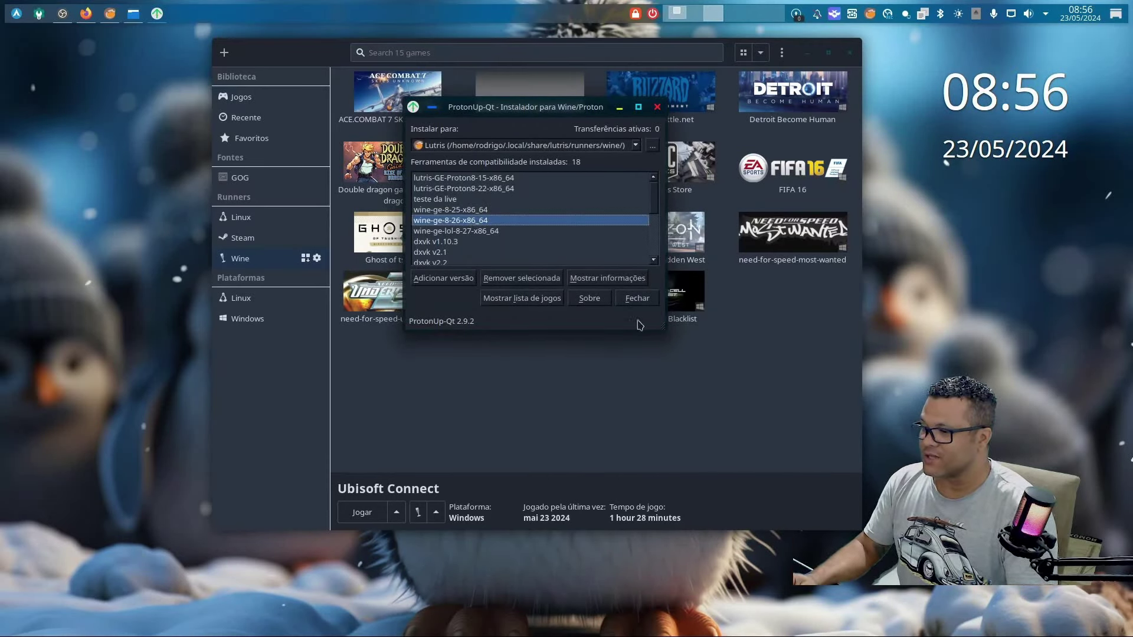
# Step: Close ProtonUp-Qt and the Wine options, then fully quit and relaunch Lutris
pyautogui.click(637, 298)
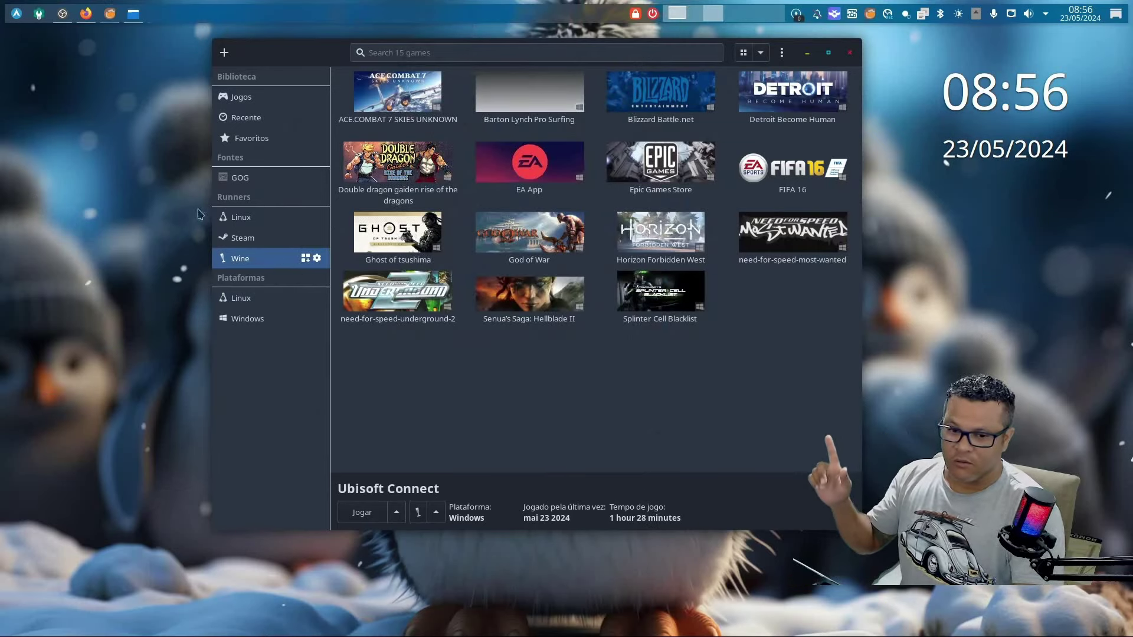
pyautogui.click(317, 259)
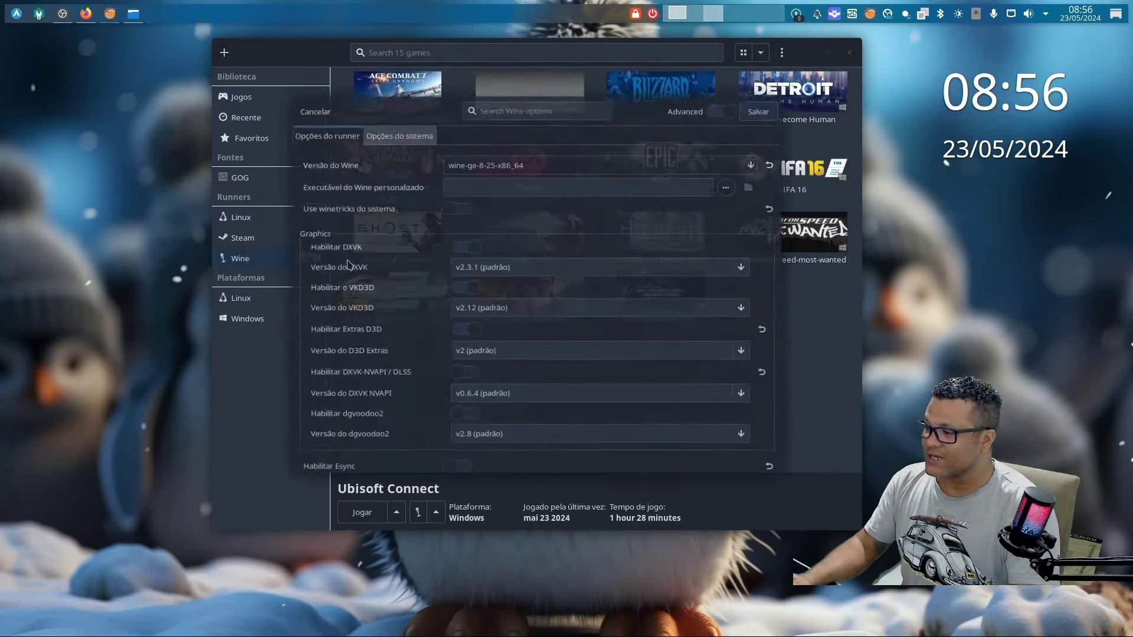
pyautogui.click(307, 111)
pyautogui.rightClick(870, 13)
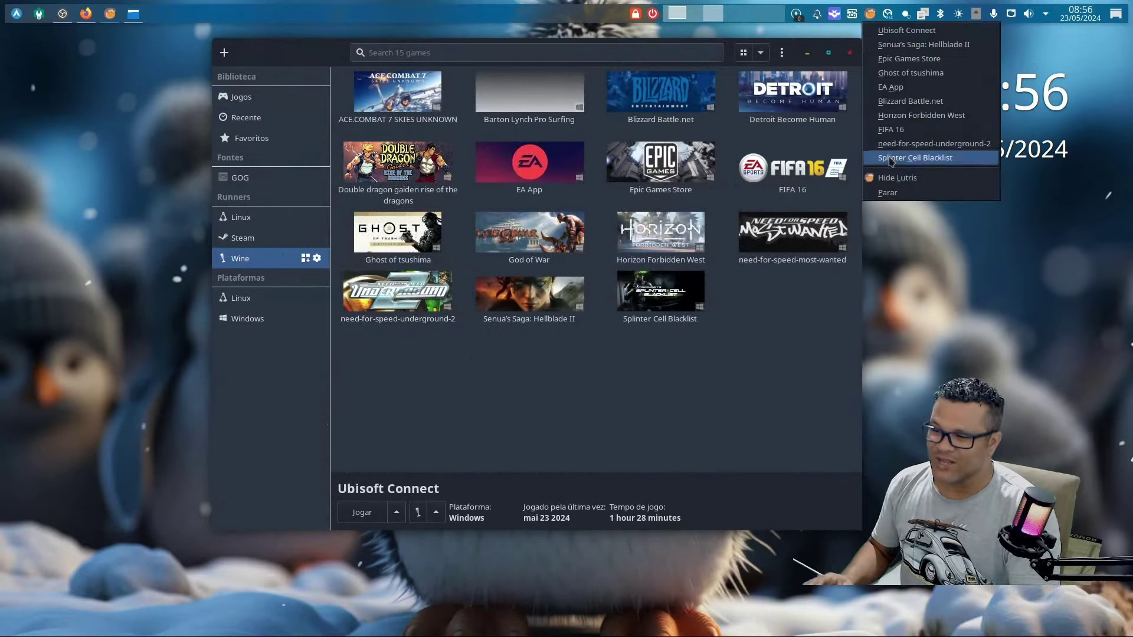
pyautogui.click(900, 194)
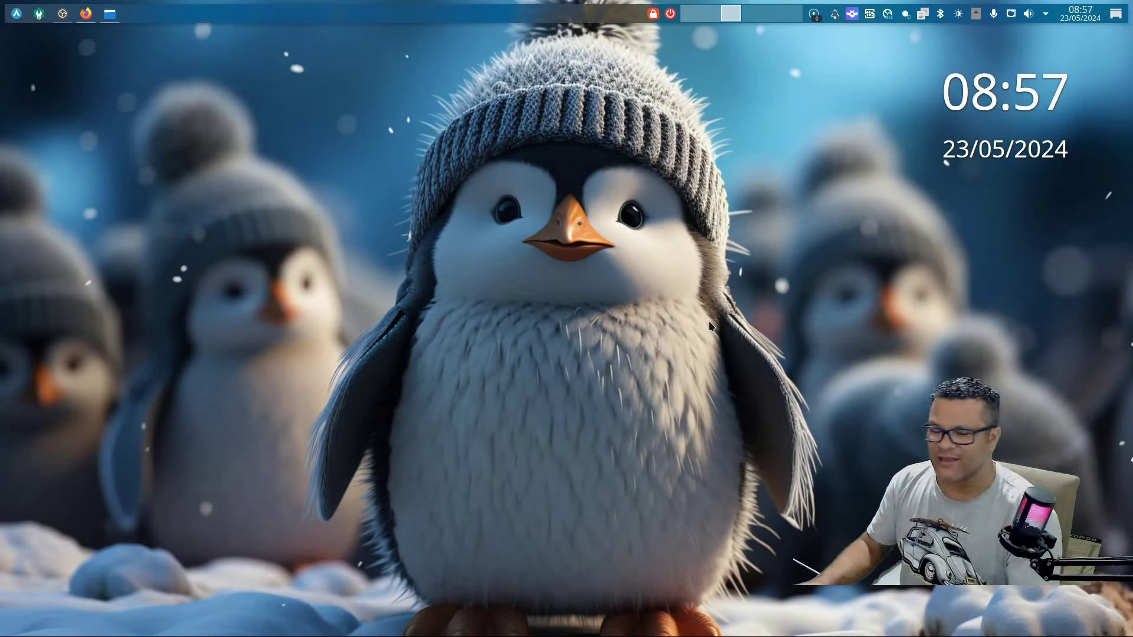
pyautogui.moveTo(708, 632)
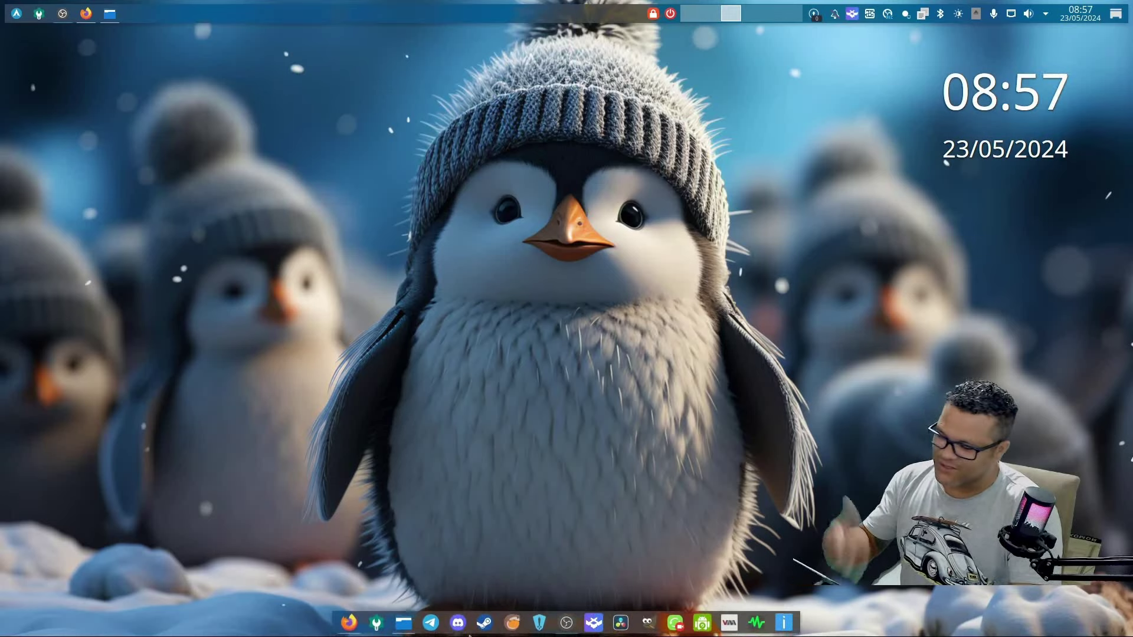
pyautogui.click(512, 620)
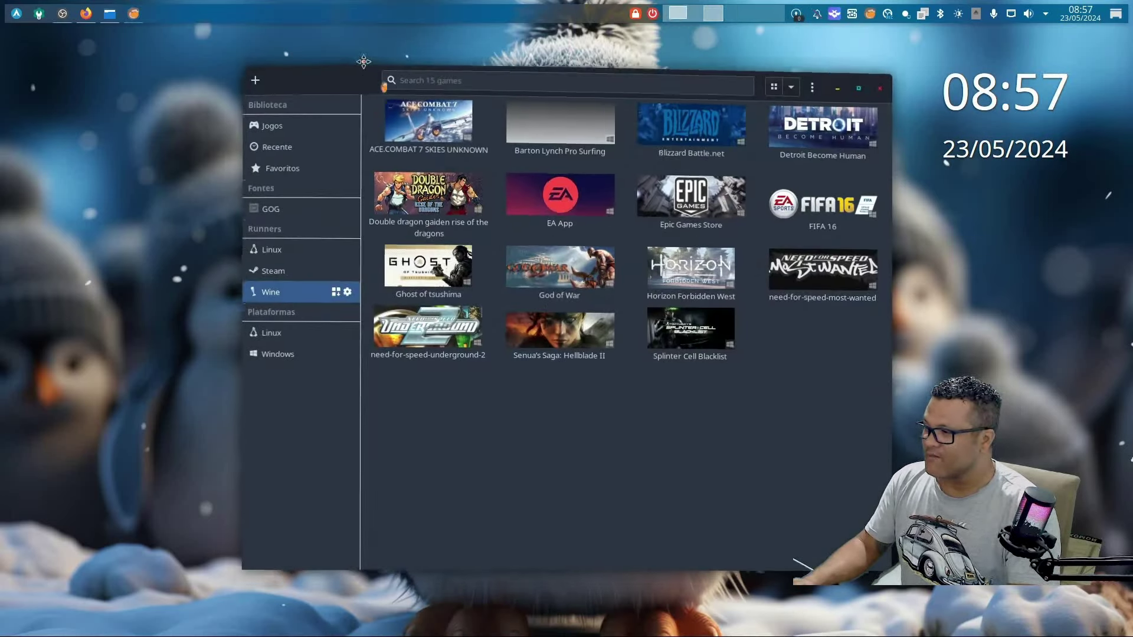
# Step: Set the Wine runner's default version to wine-ge-8-26-x86_64 and save the runner options
pyautogui.click(347, 270)
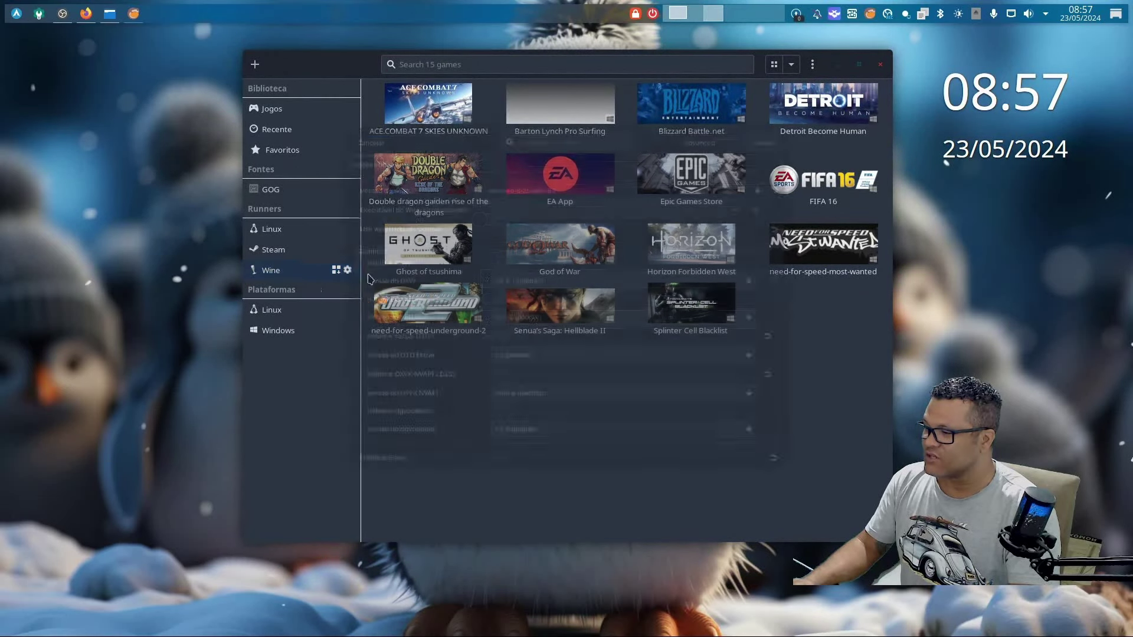
pyautogui.click(582, 137)
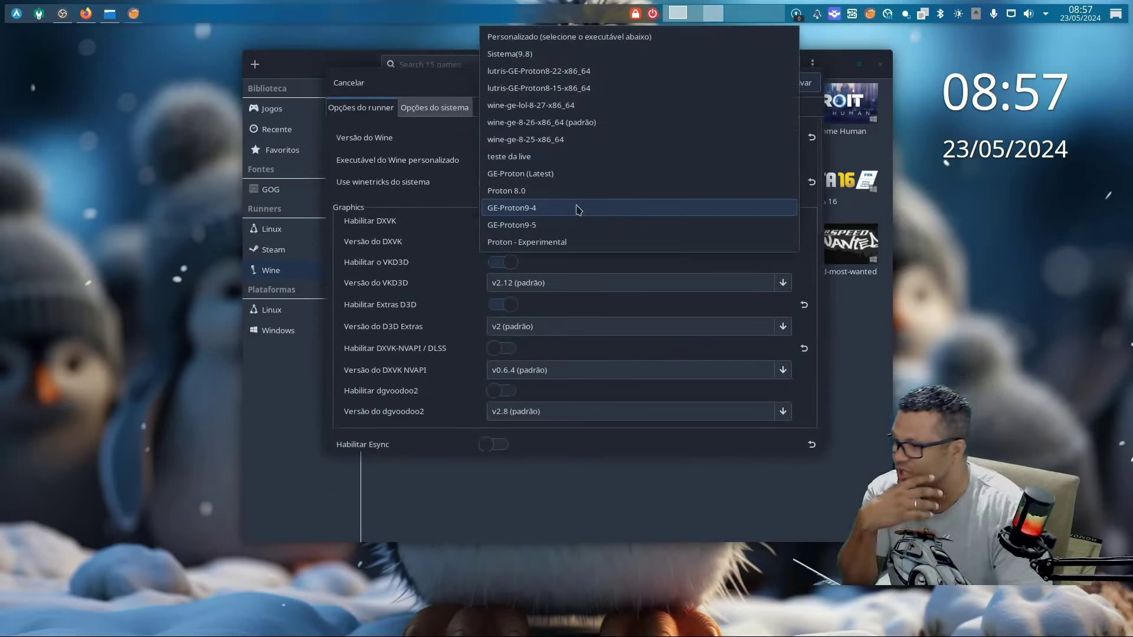
pyautogui.click(562, 124)
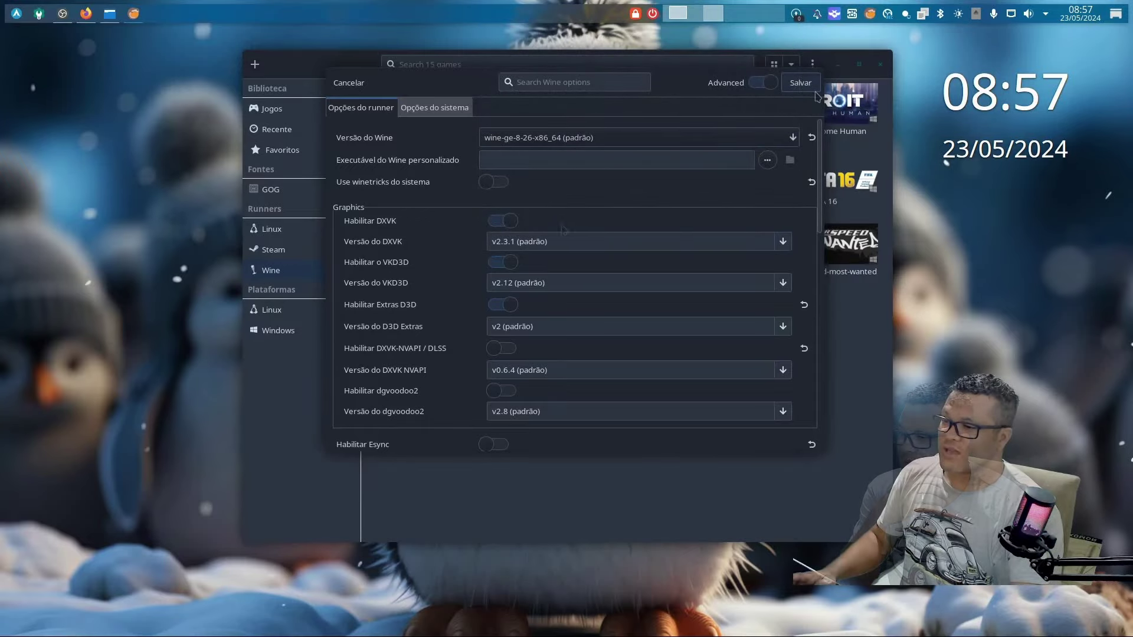
pyautogui.click(811, 86)
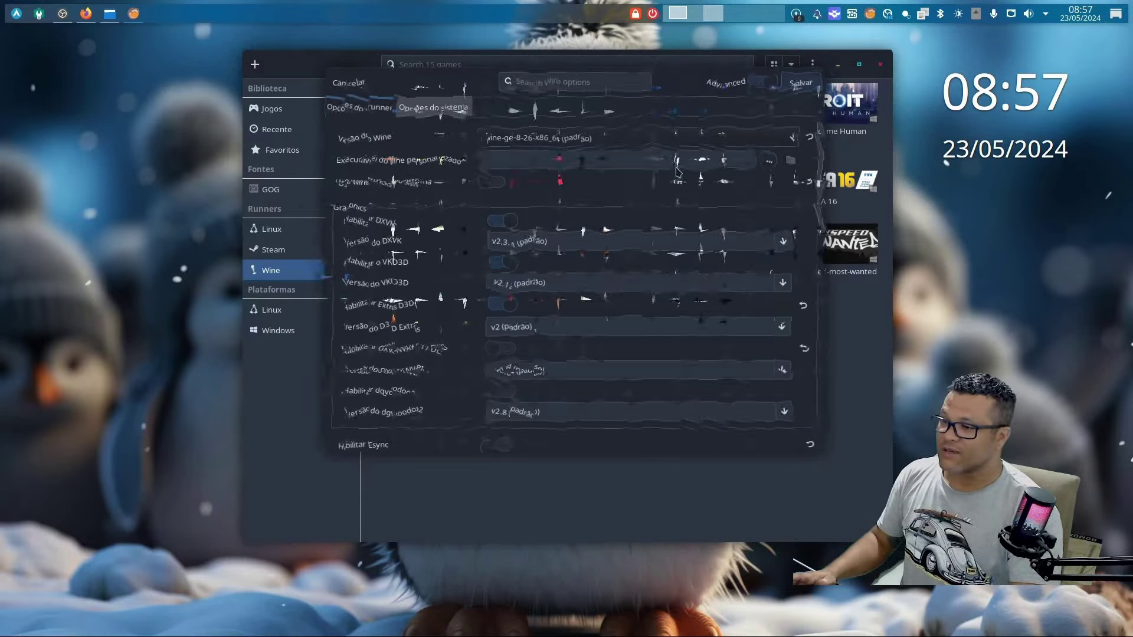
# Step: Check the installed versions in the Wine version manager, including wine-ge-8-26, and close it
pyautogui.moveTo(334, 277)
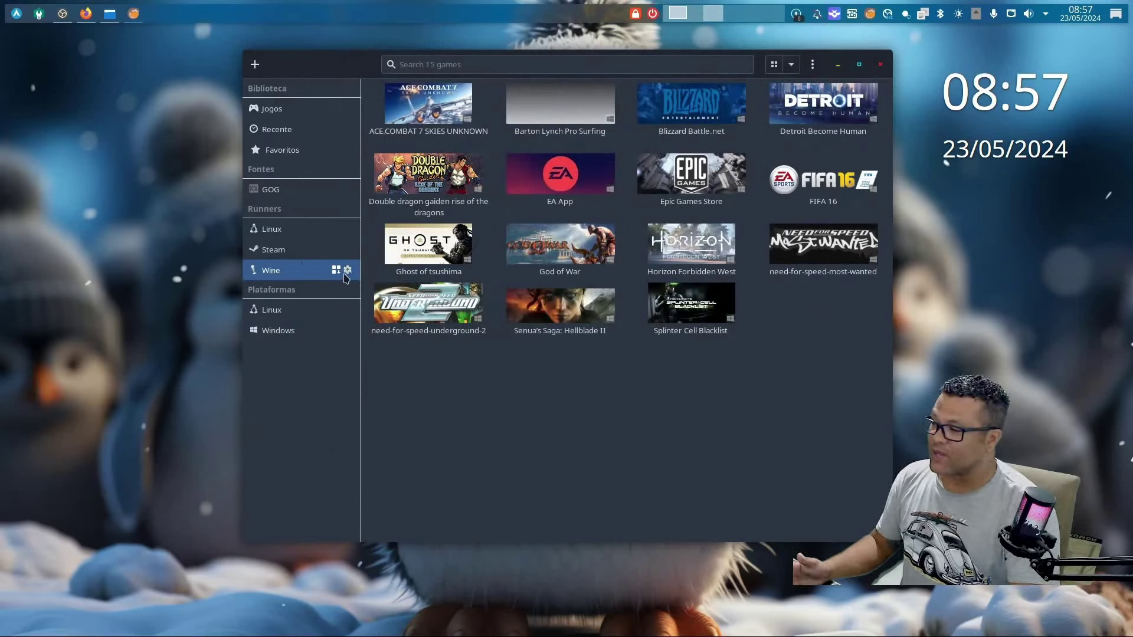
pyautogui.click(336, 270)
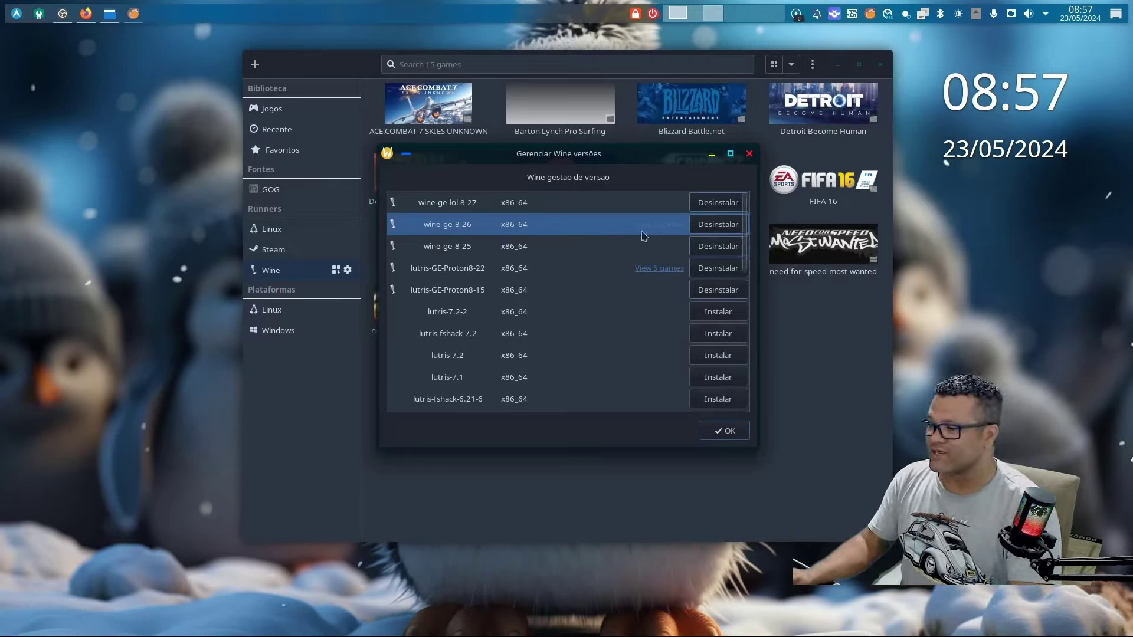
pyautogui.click(726, 430)
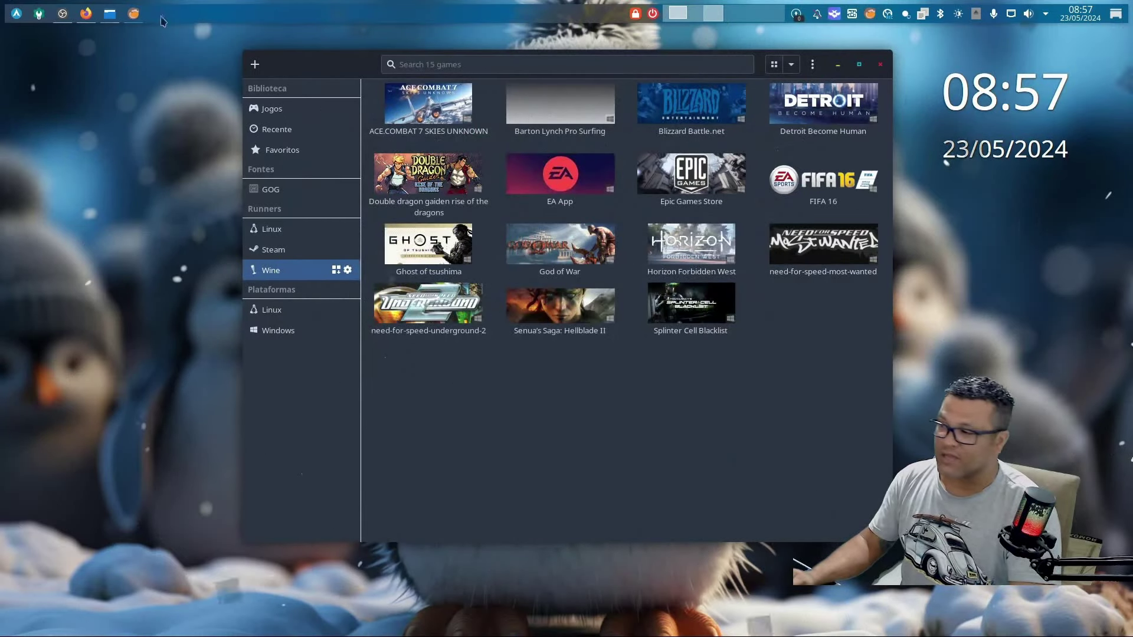
# Step: Search Lutris.net for "ubisoft connect" through the add-games dialog and open the Ubisoft Connect installer list
pyautogui.click(254, 65)
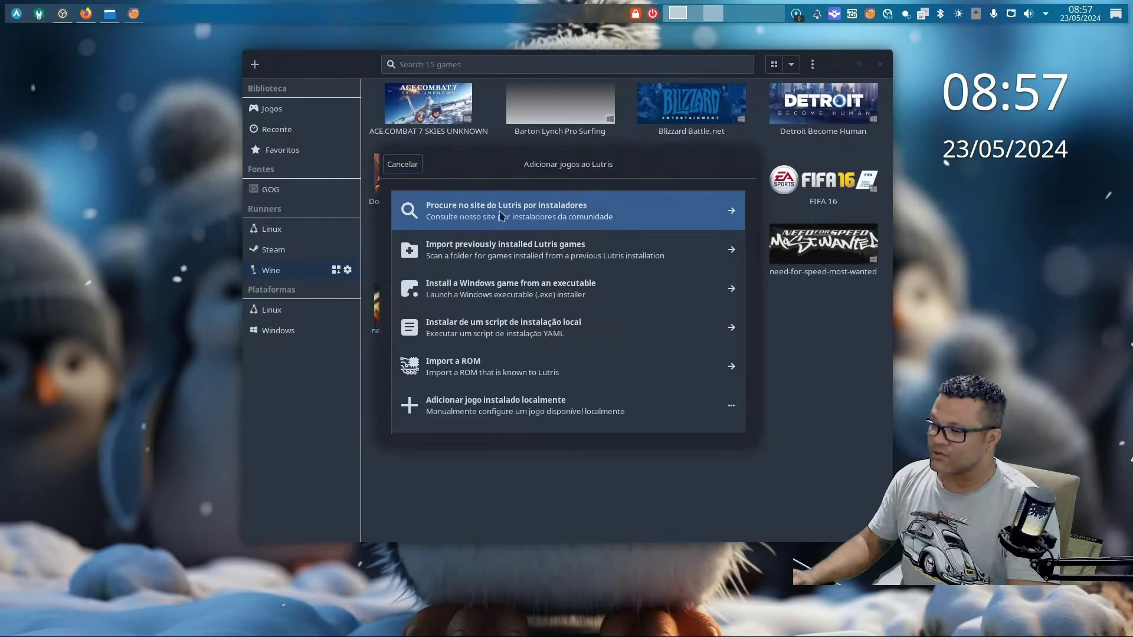
pyautogui.click(536, 216)
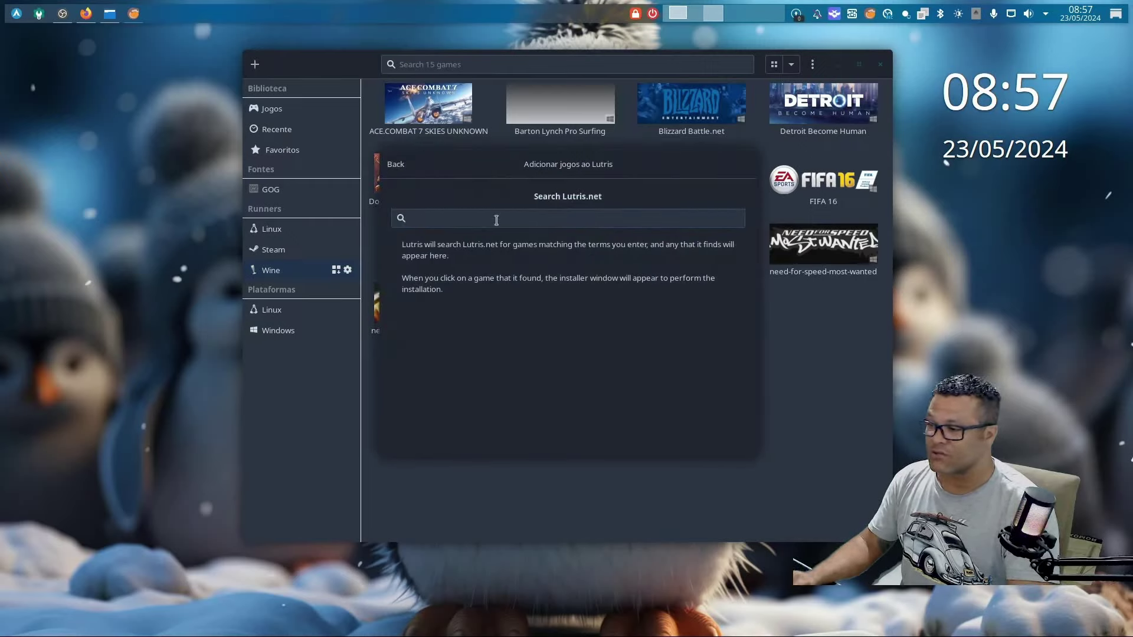
pyautogui.write('u')
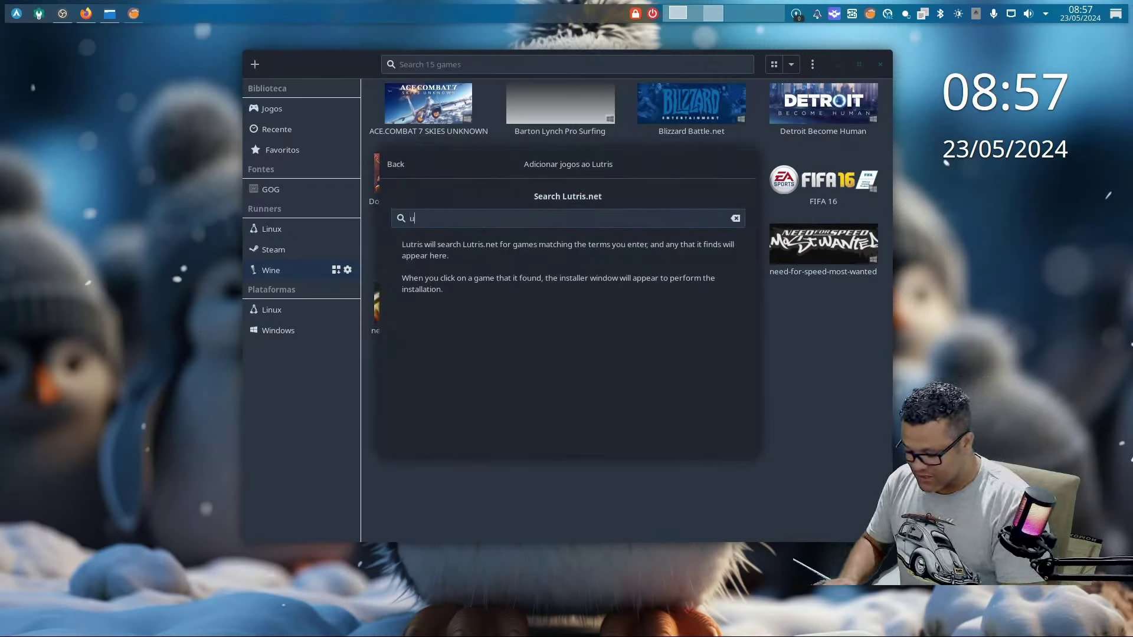
pyautogui.write('bisoft')
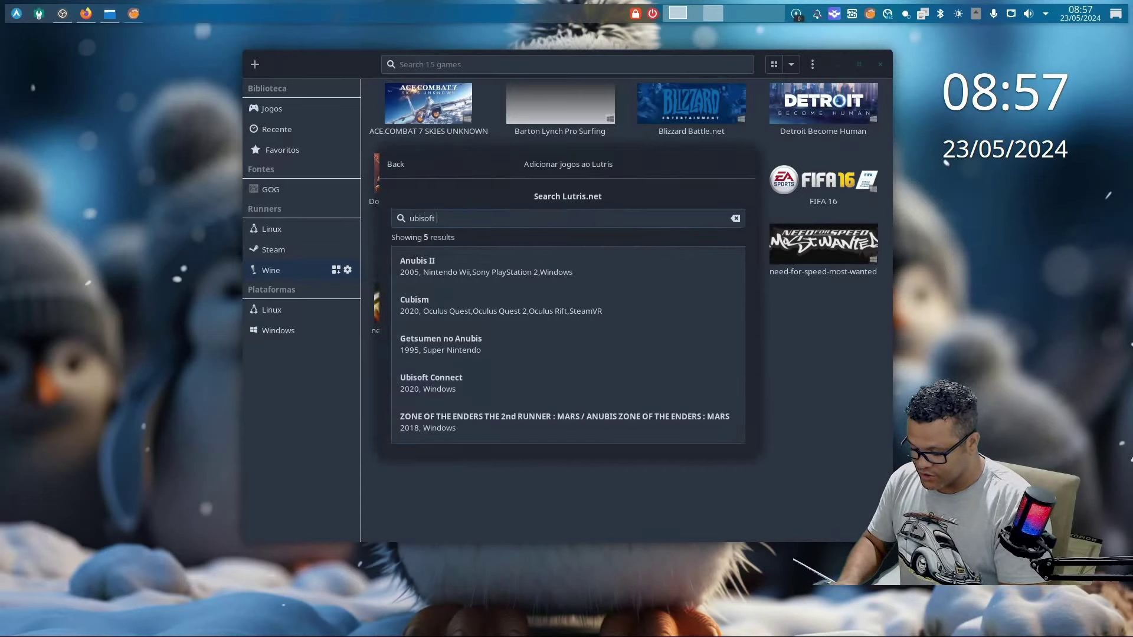
pyautogui.write(' connect')
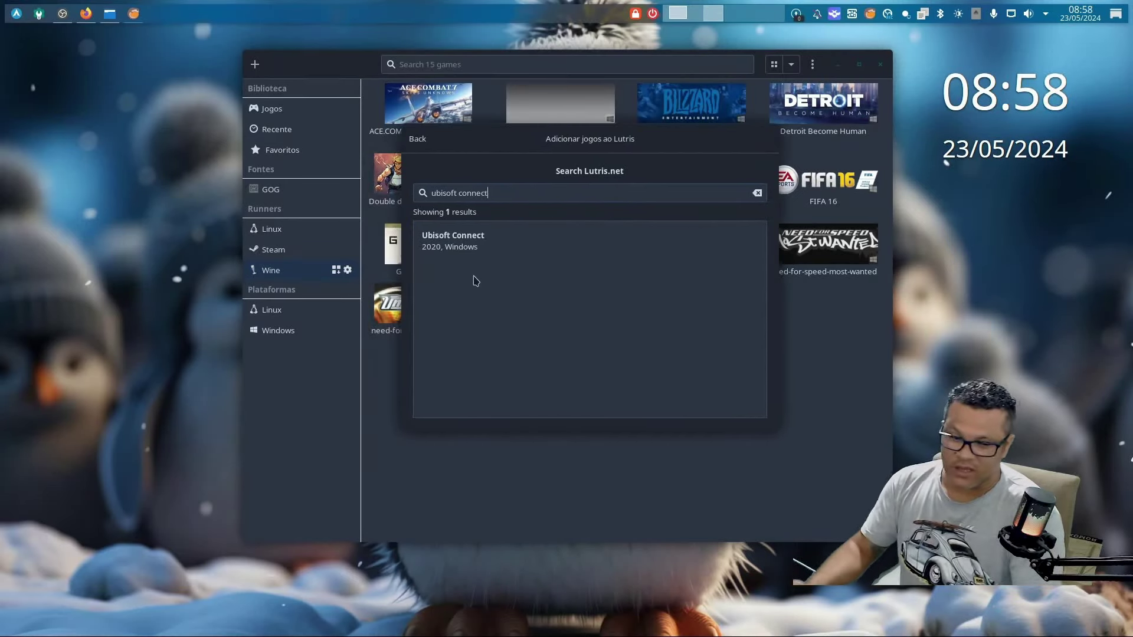
pyautogui.click(452, 258)
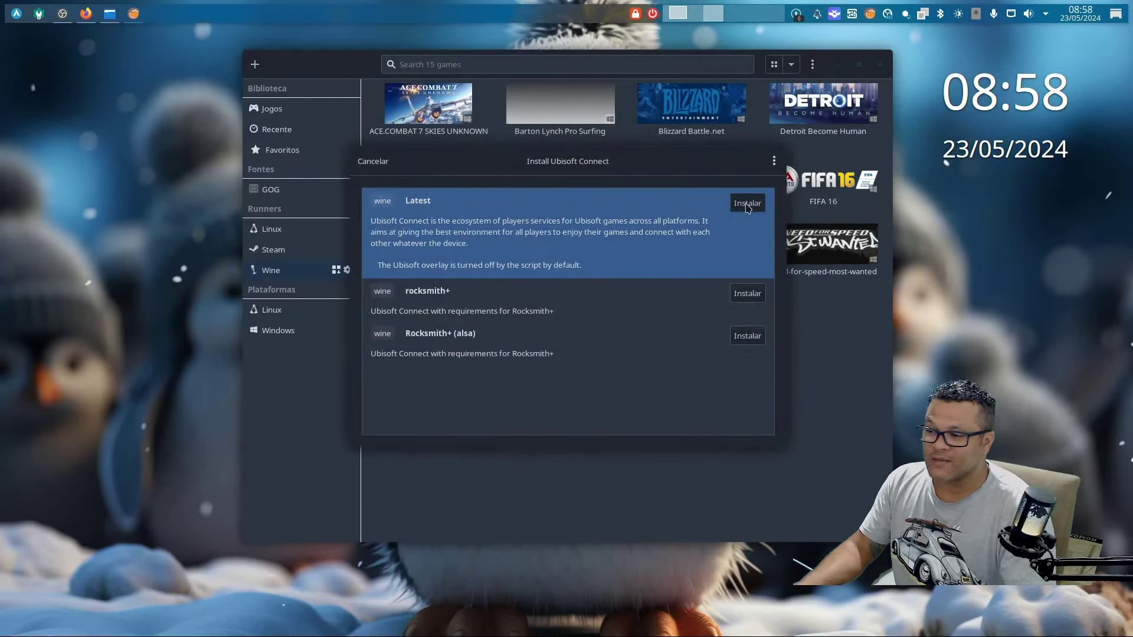
# Step: Install the Latest version of Ubisoft Connect into the suggested ubisoft-connect directory without any shortcuts and close the installer
pyautogui.click(746, 204)
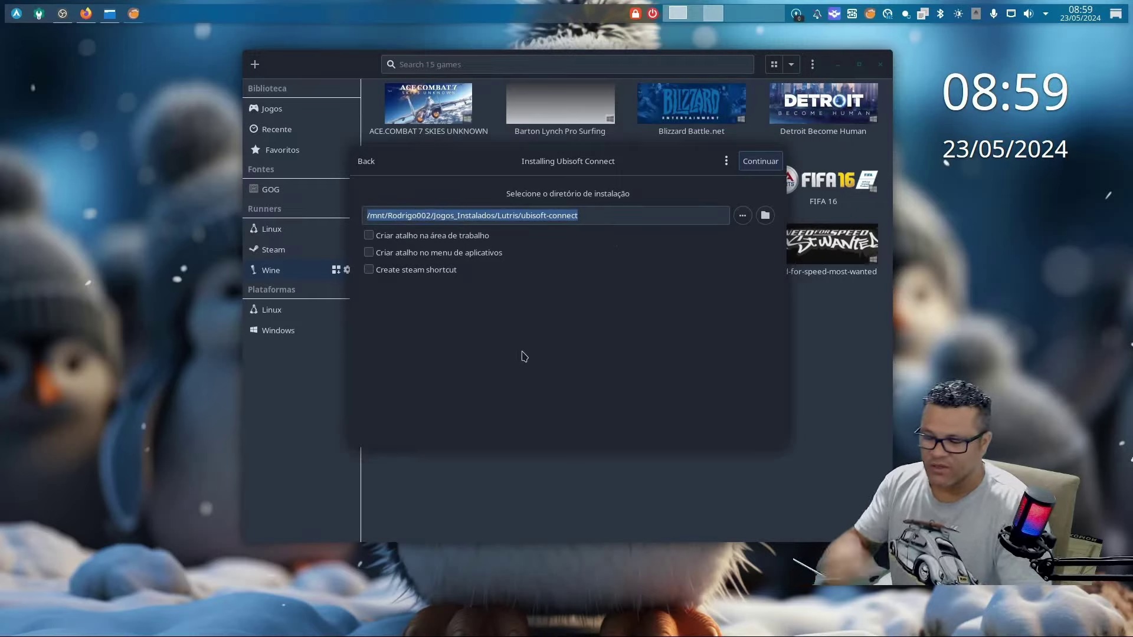
pyautogui.click(759, 161)
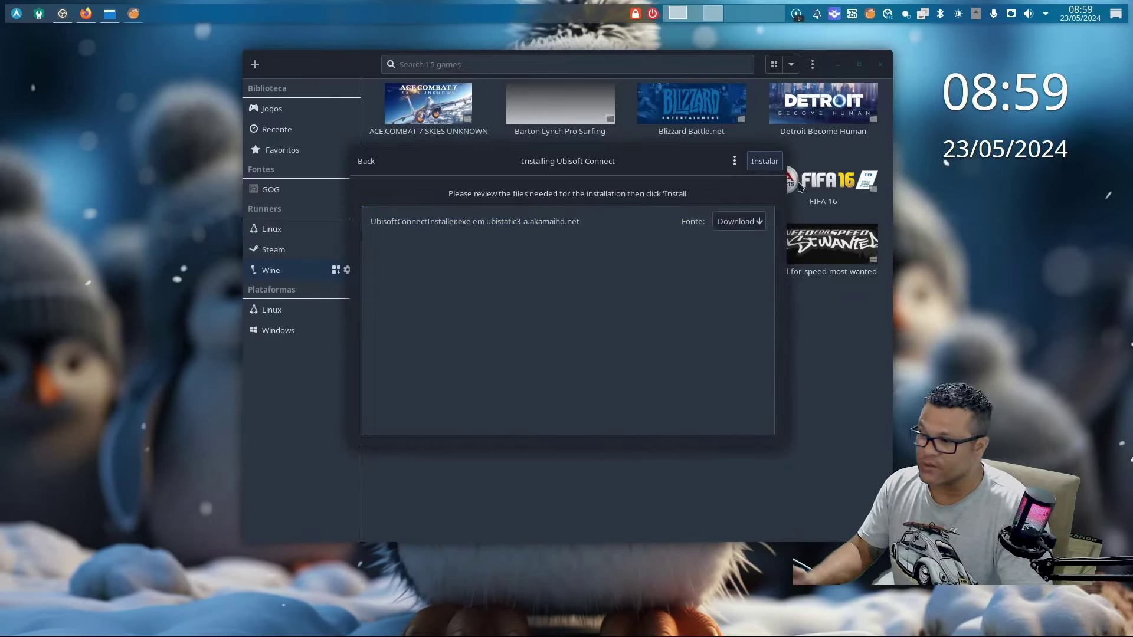
pyautogui.click(764, 161)
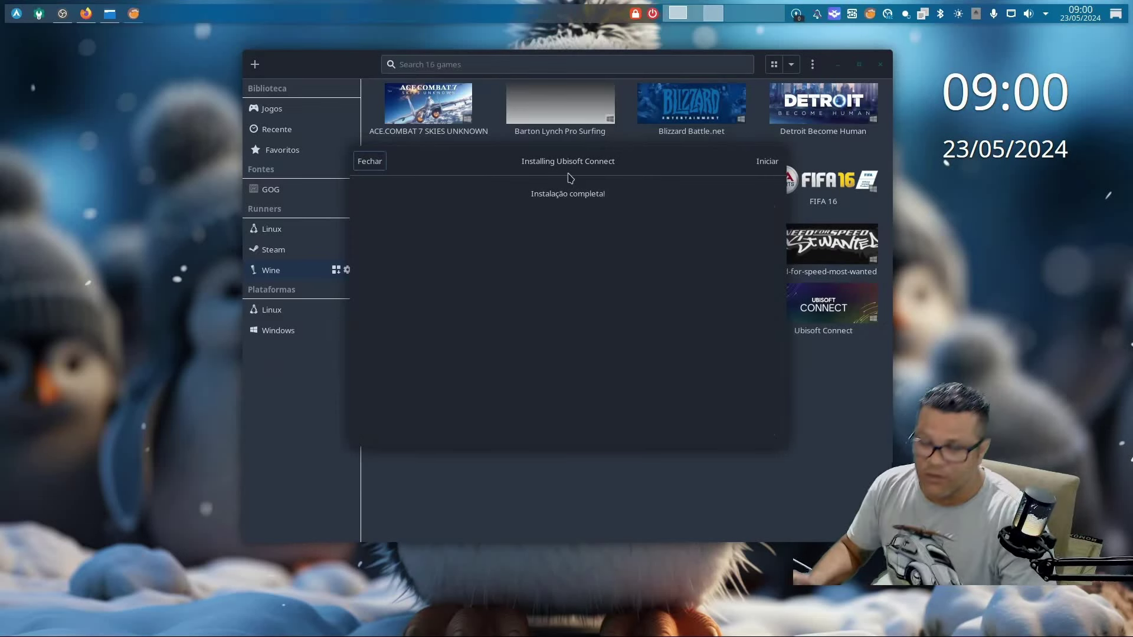
pyautogui.click(372, 167)
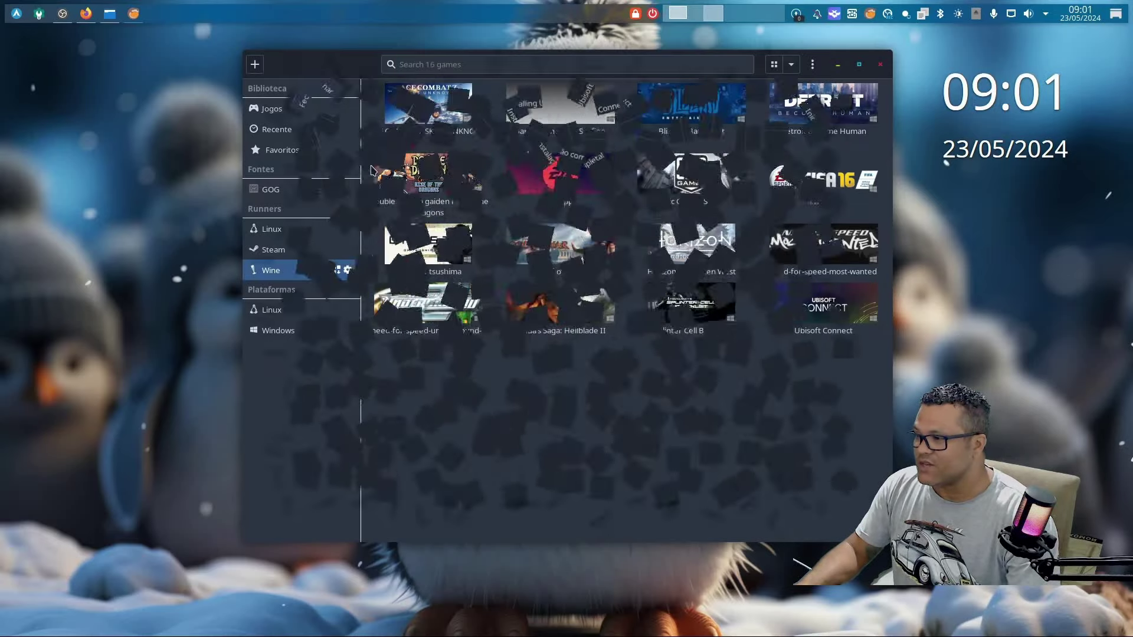
# Step: Open the configuration of Ubisoft Connect and choose wine-ge-8-26-x86_64 as its Wine version in the runner options
pyautogui.rightClick(840, 314)
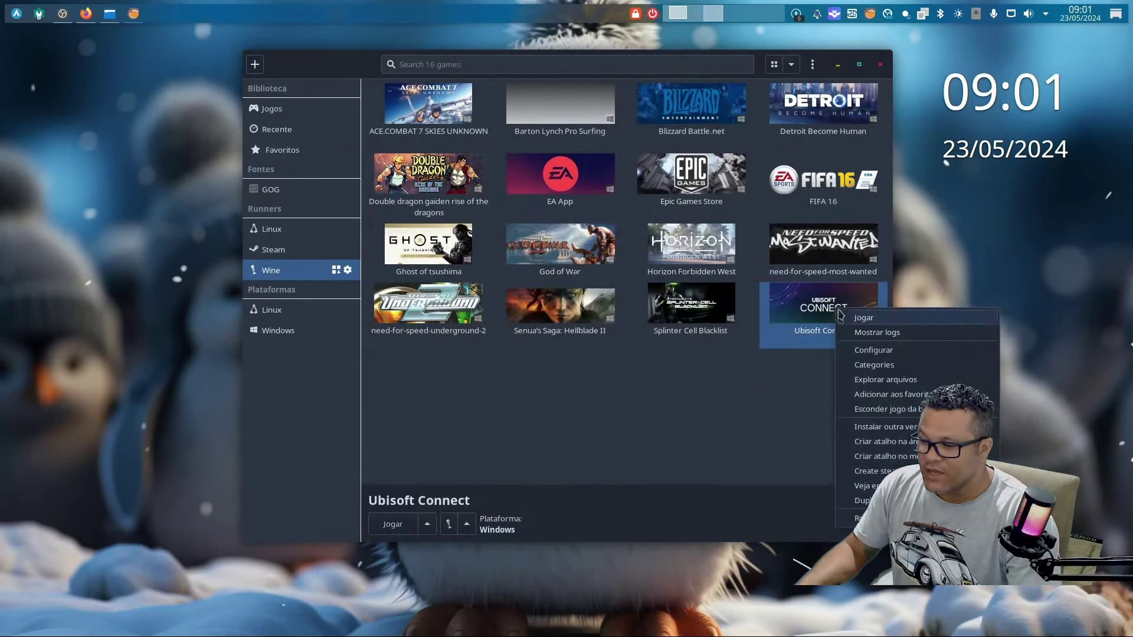
pyautogui.click(856, 350)
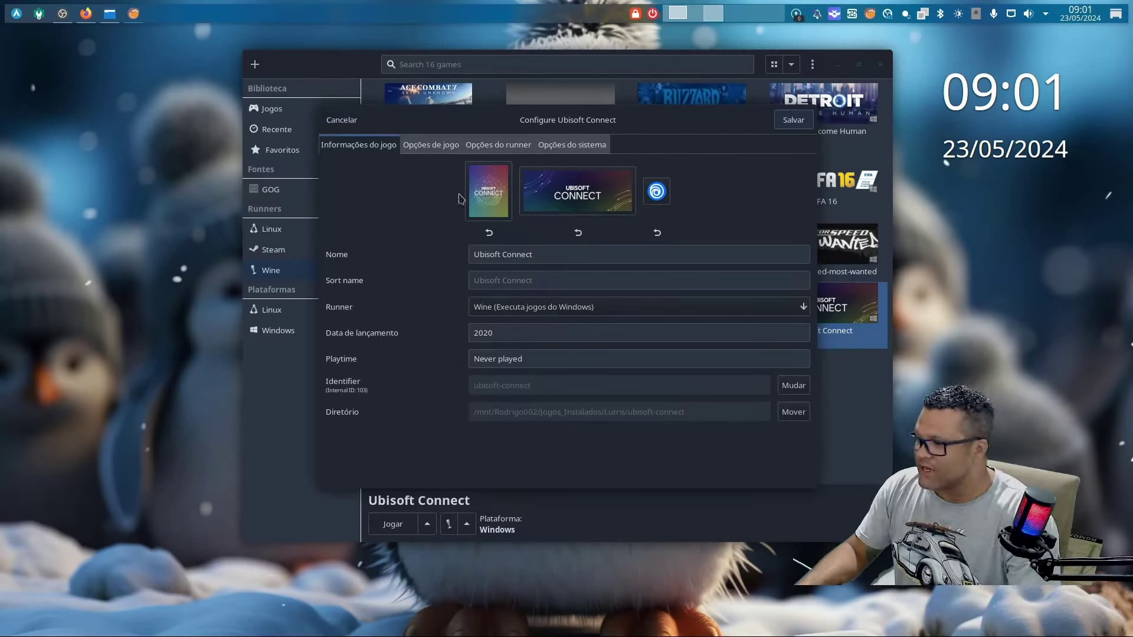
pyautogui.click(431, 145)
pyautogui.click(496, 147)
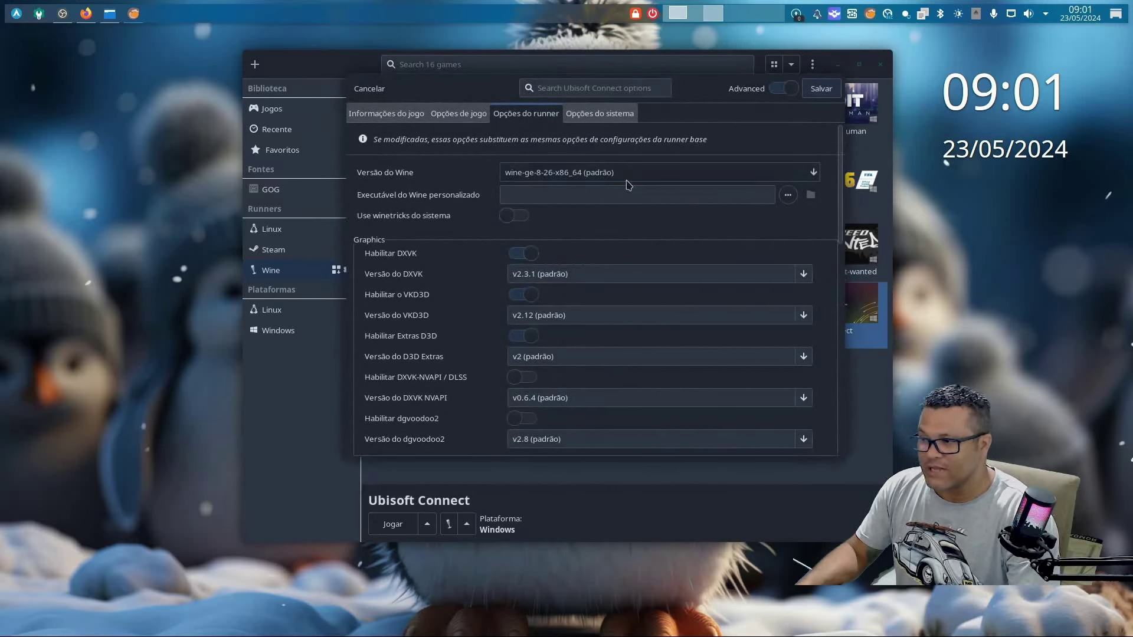
pyautogui.moveTo(629, 185)
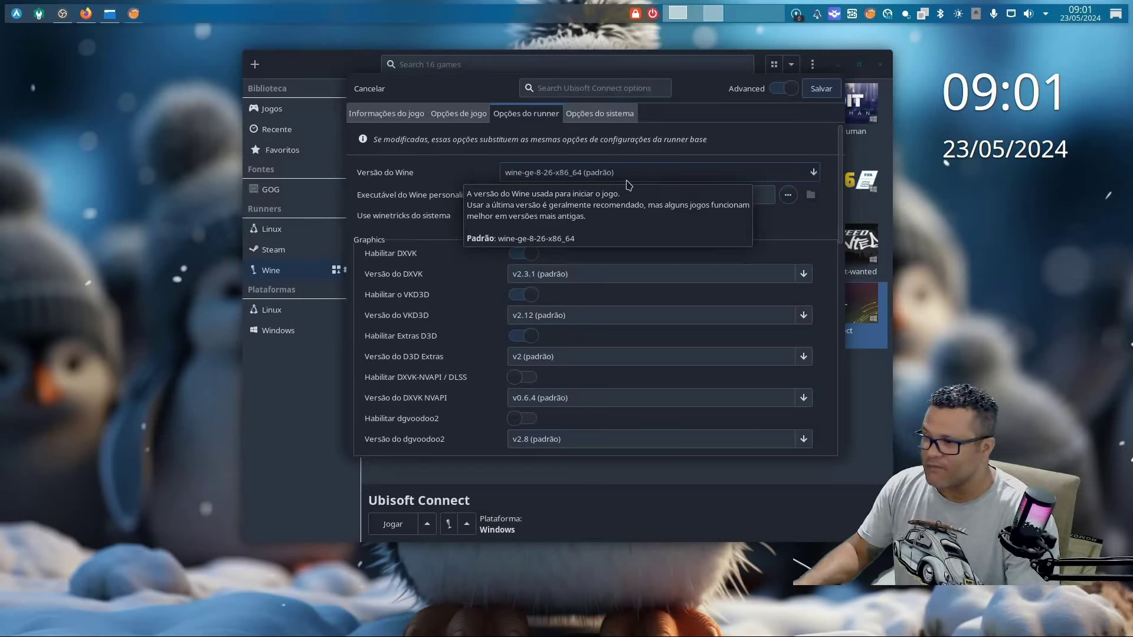
pyautogui.click(629, 180)
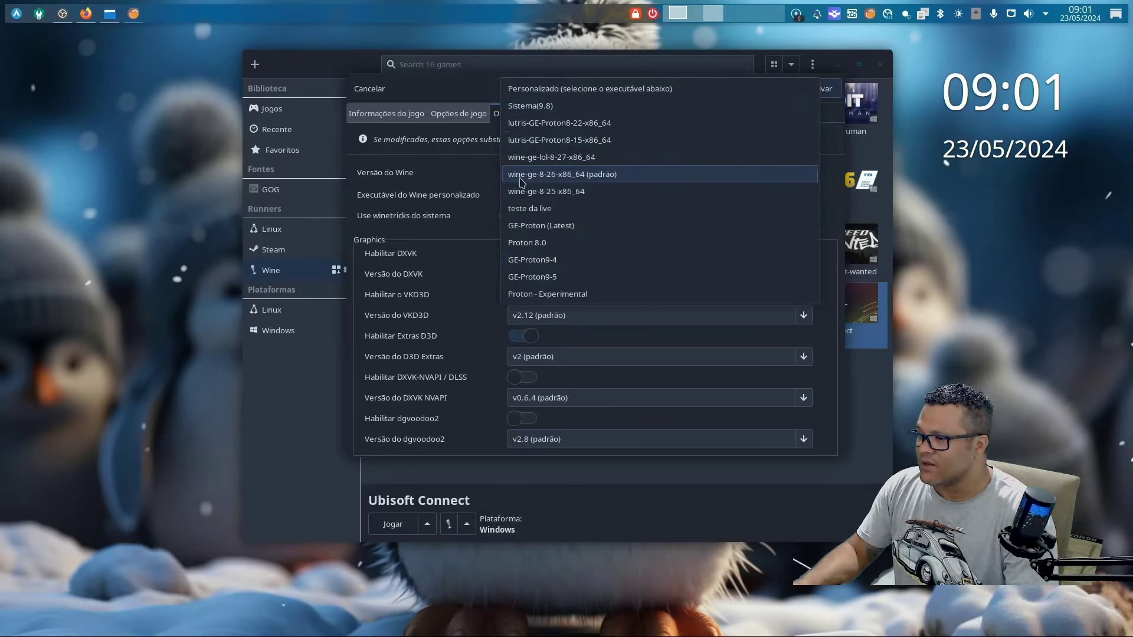
pyautogui.click(592, 176)
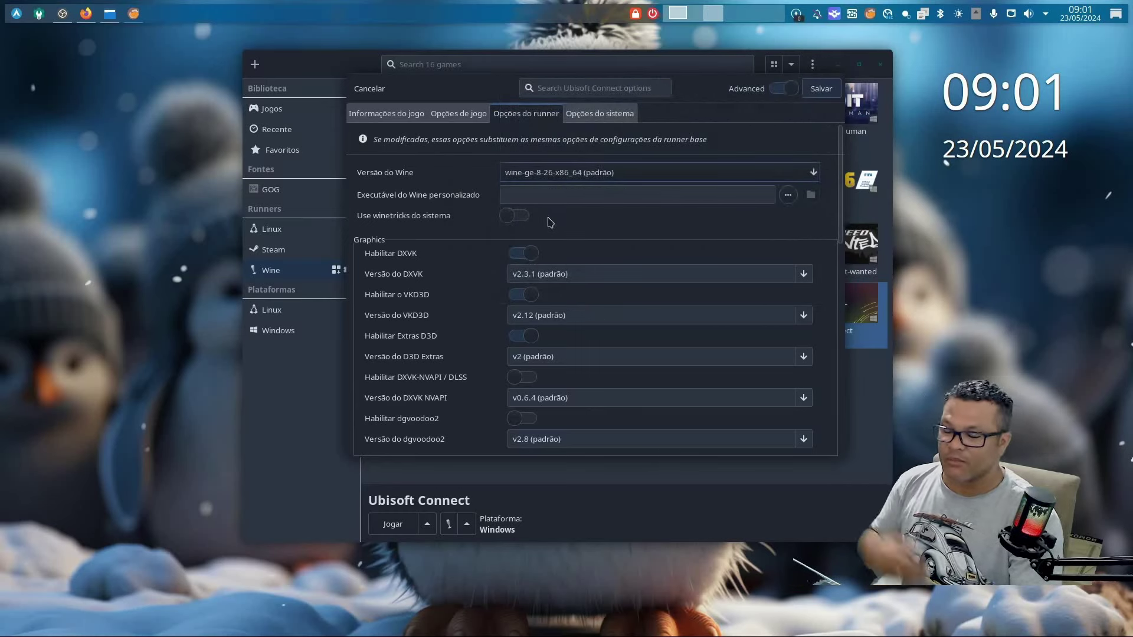
# Step: Choose the default graphics versions in the runner options: v2.3.1 for DXVK, v2.12 for VKD3D and v2 for D3D Extras
pyautogui.moveTo(543, 222)
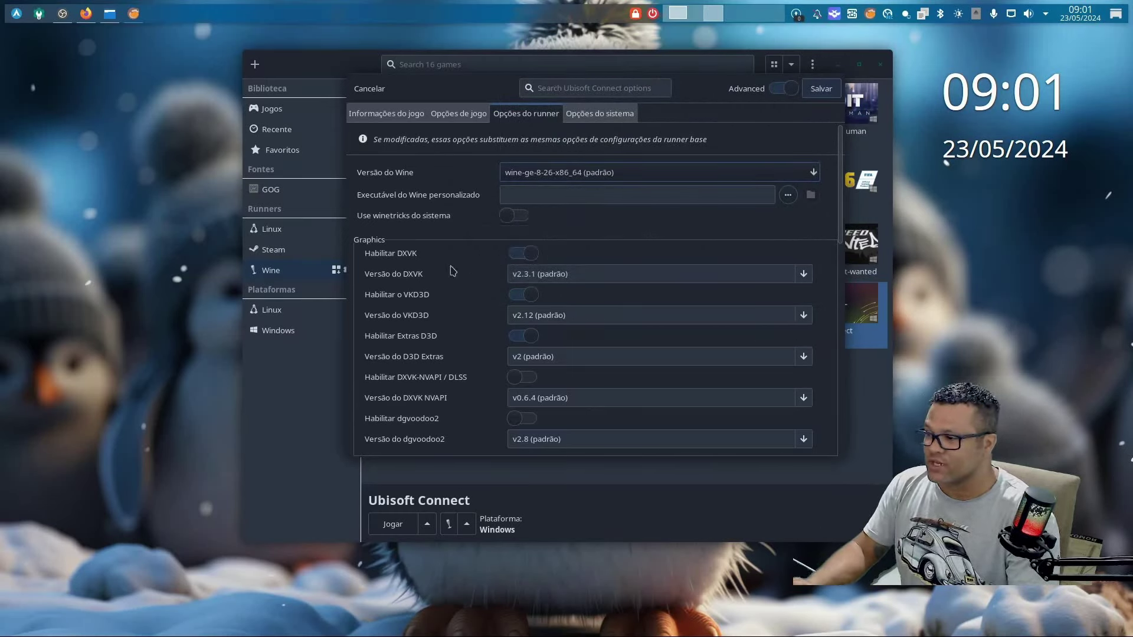
pyautogui.scroll(-2, 482, 341)
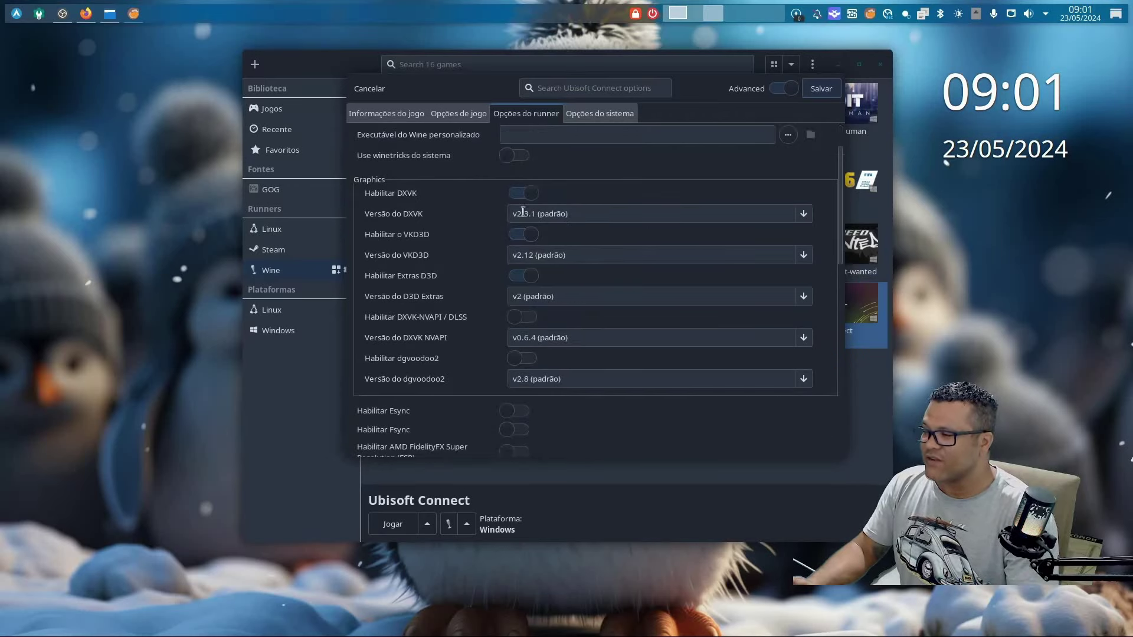
pyautogui.click(803, 214)
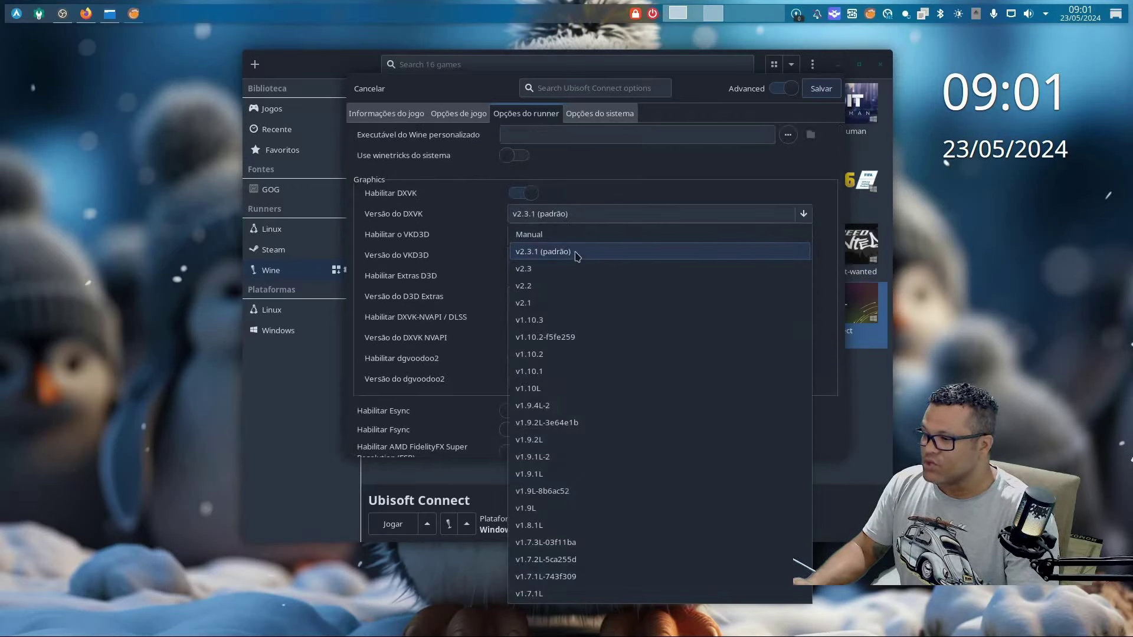
pyautogui.click(544, 251)
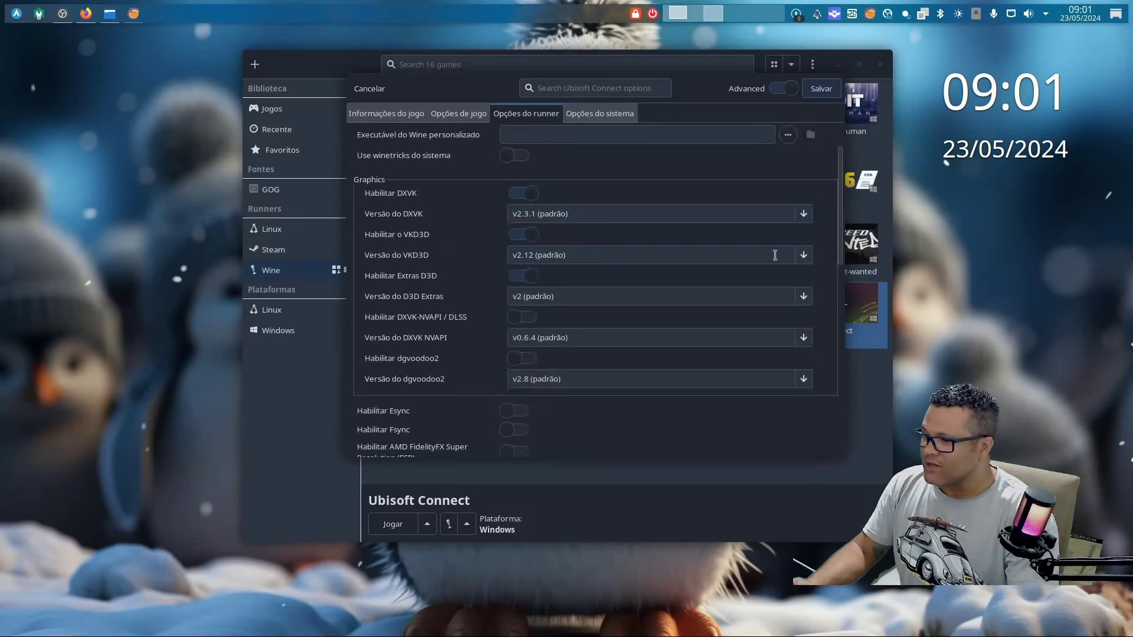
pyautogui.click(801, 258)
pyautogui.click(567, 293)
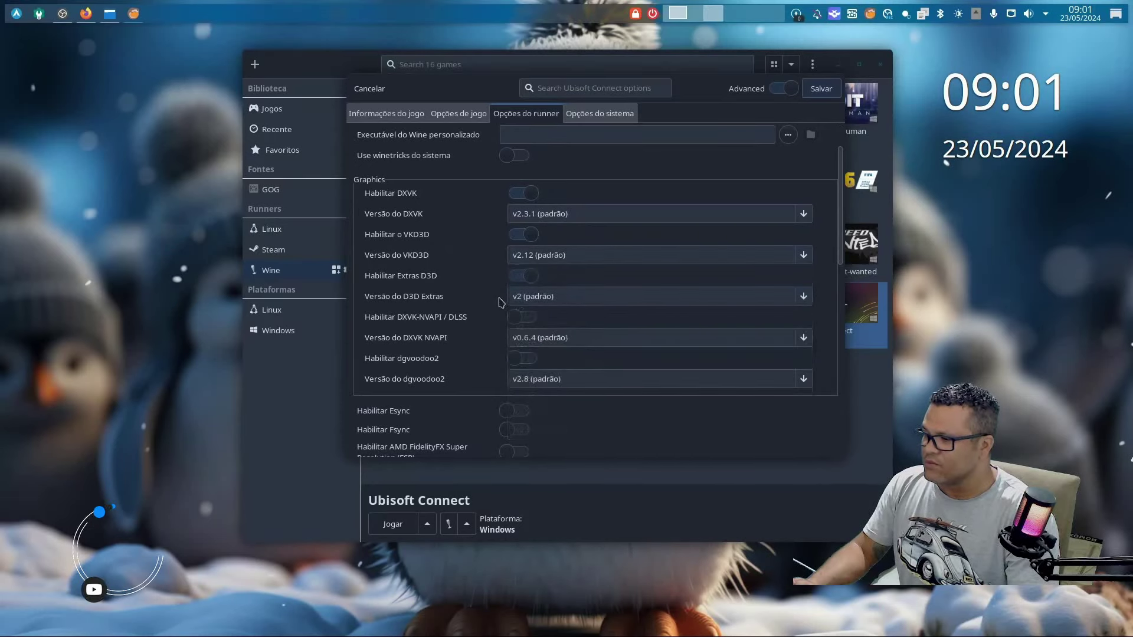
pyautogui.click(803, 297)
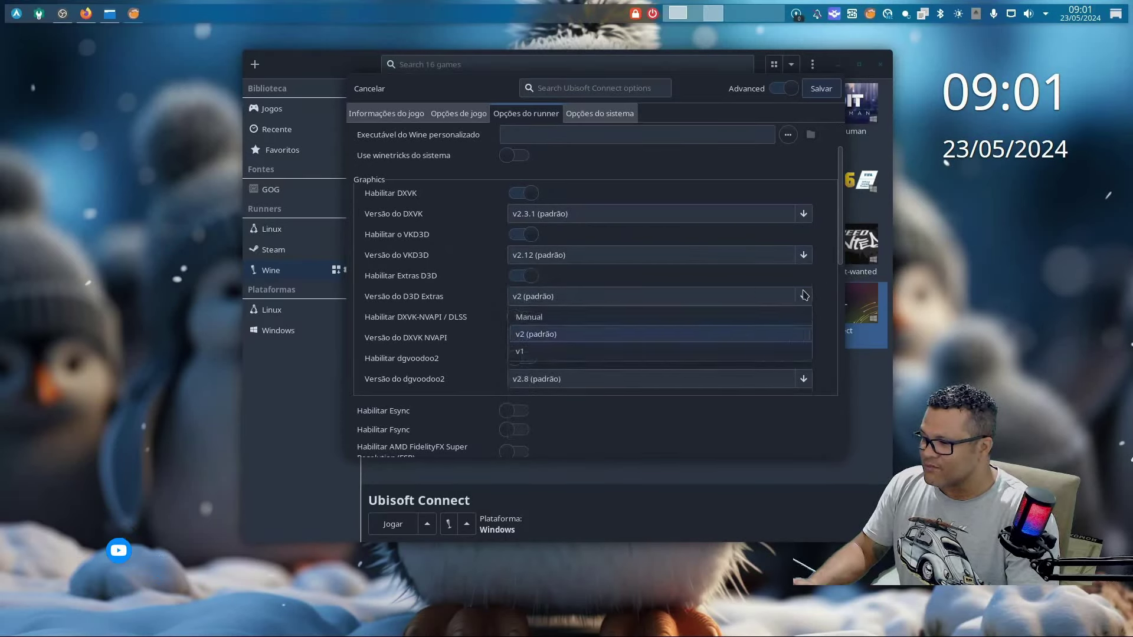
pyautogui.click(497, 351)
# Step: Enable DXVK-NVAPI / DLSS and set the DXVK NVAPI version to v0.7.0
pyautogui.moveTo(409, 331)
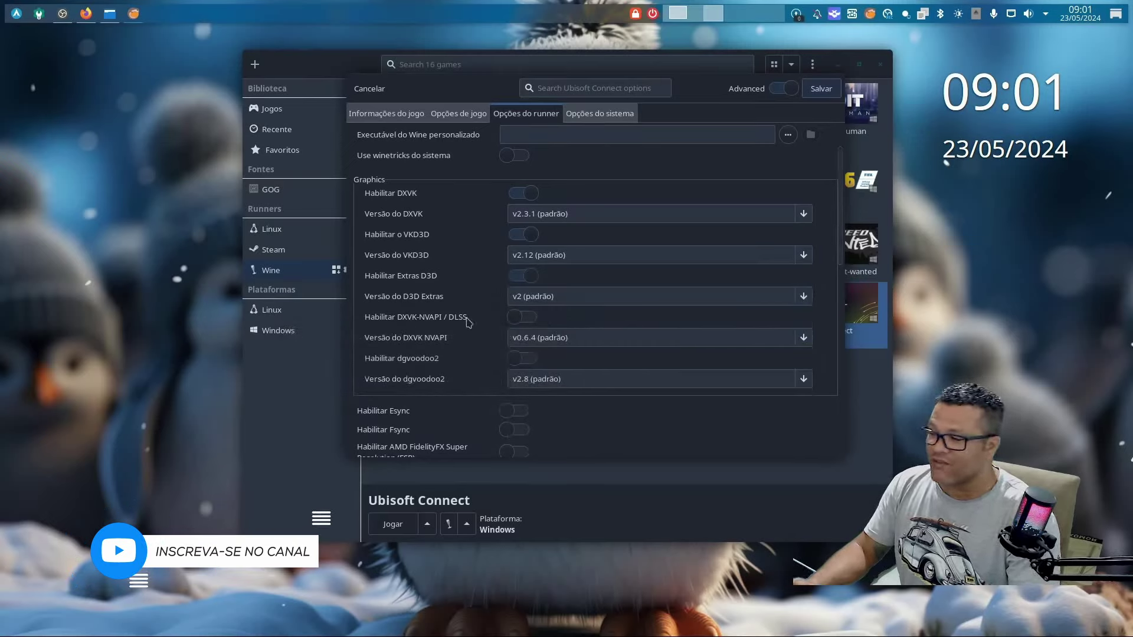
pyautogui.click(523, 318)
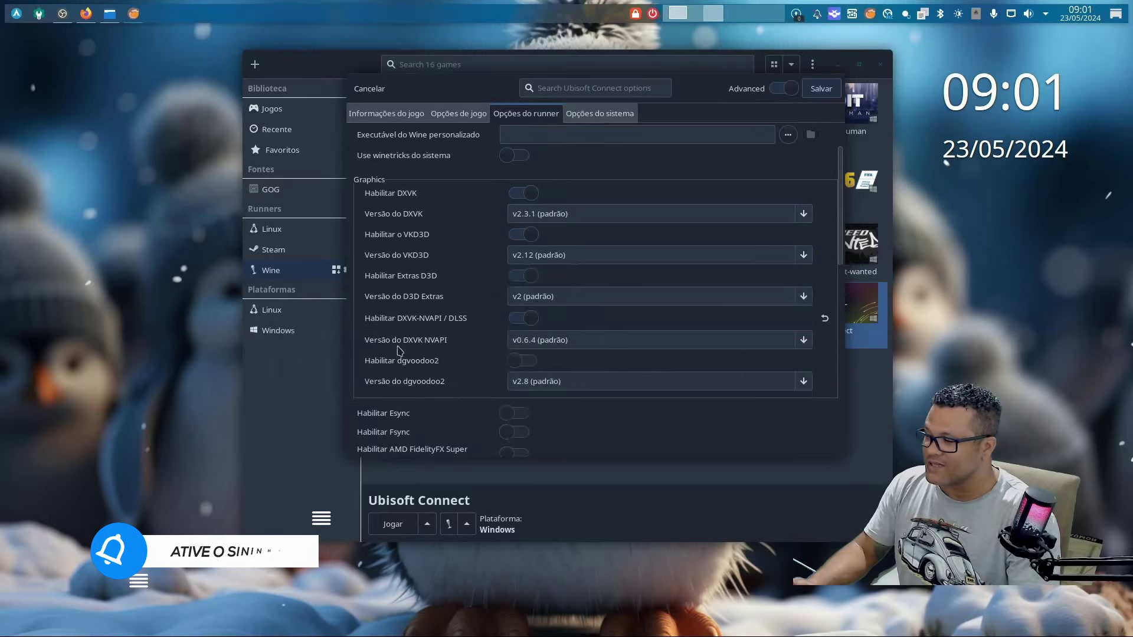
pyautogui.click(803, 340)
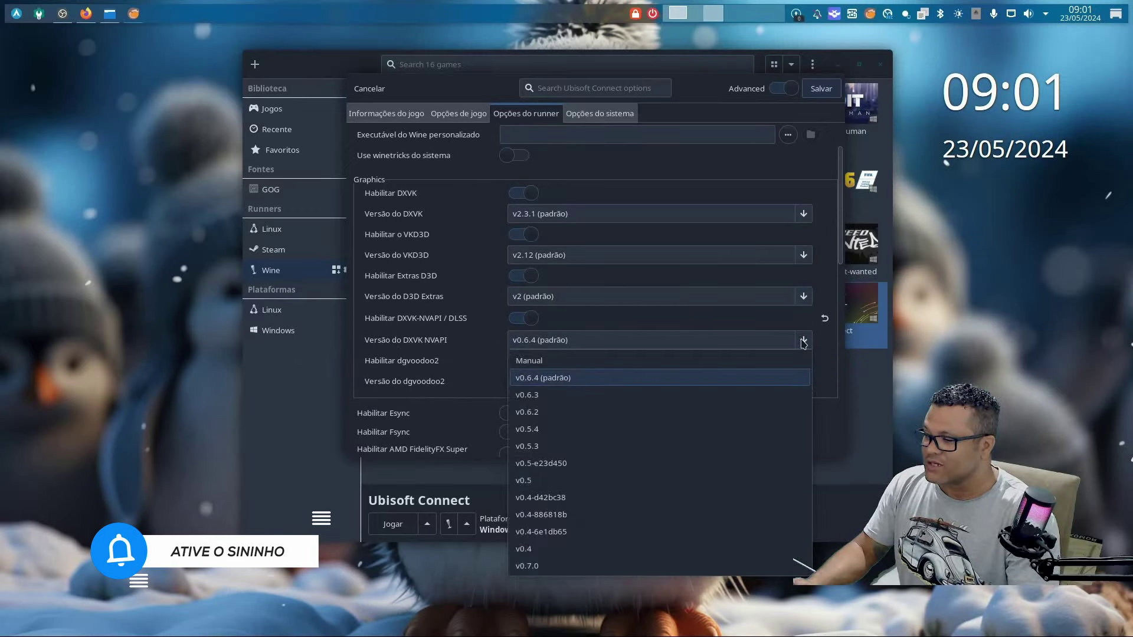
pyautogui.click(525, 566)
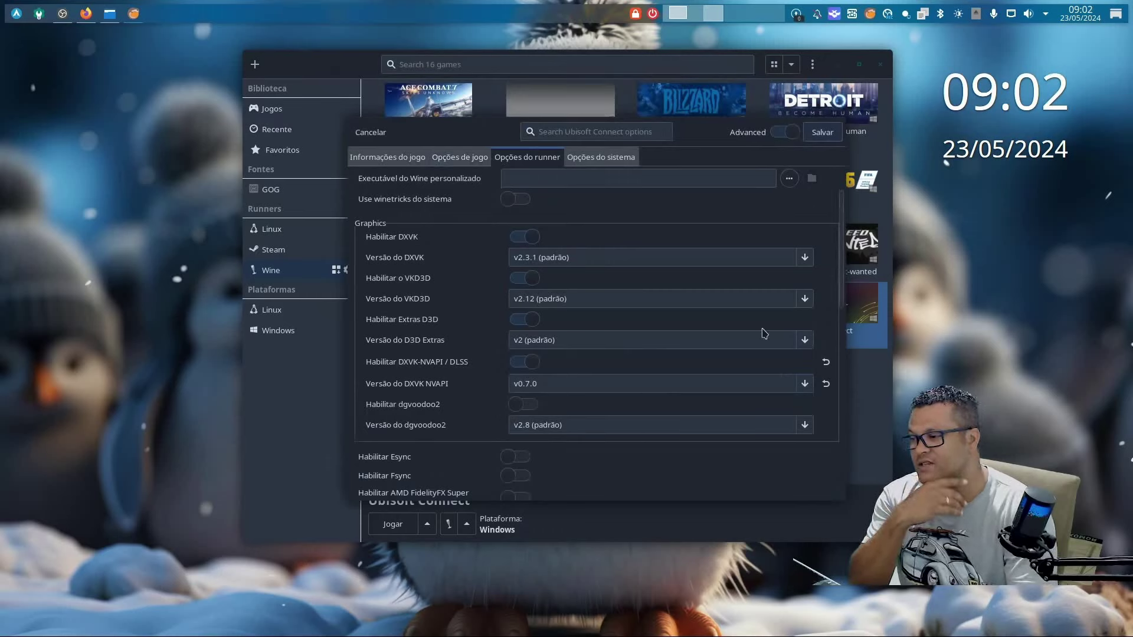
# Step: Enable Esync, Fsync and AMD FidelityFX Super Resolution (FSR), and review the remaining runner options
pyautogui.scroll(-1, 627, 491)
pyautogui.scroll(-2, 602, 435)
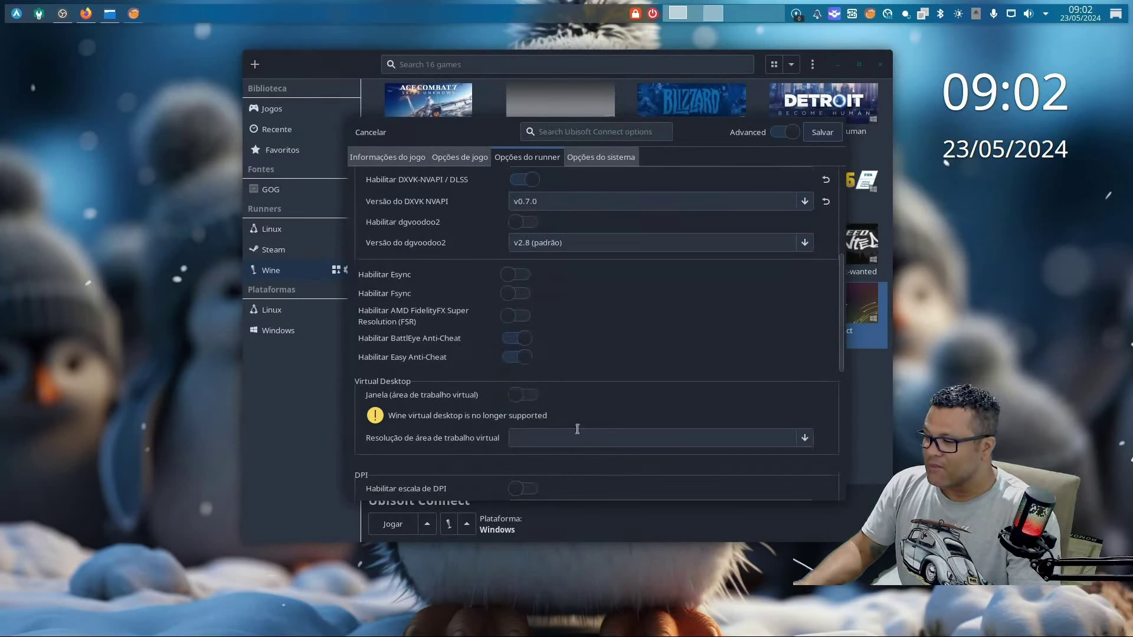
pyautogui.click(514, 275)
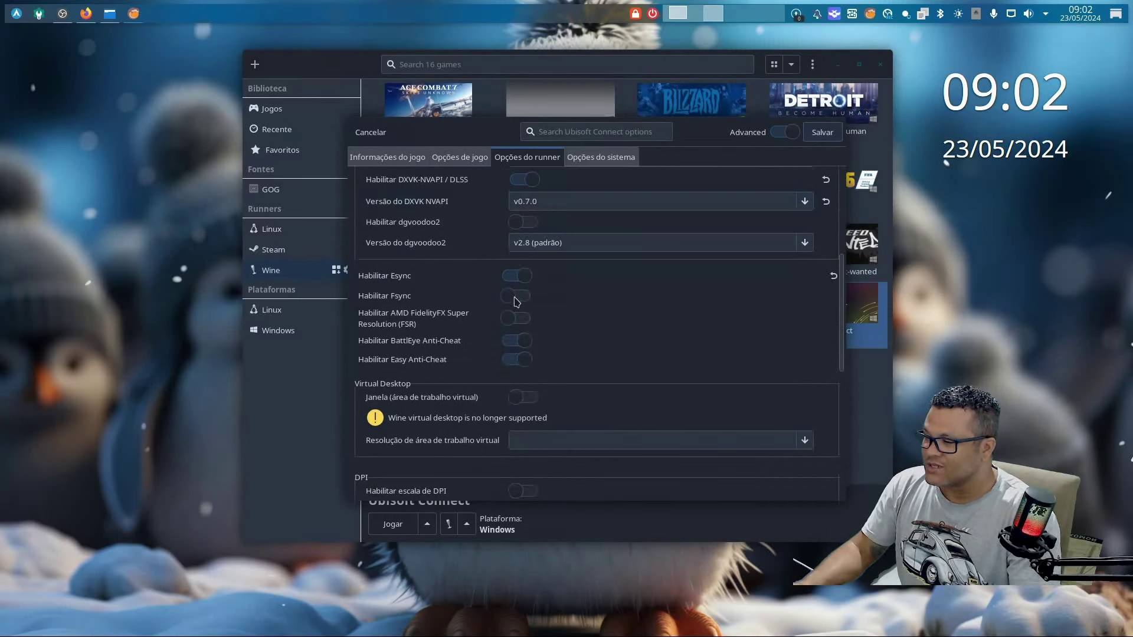
pyautogui.click(515, 295)
pyautogui.click(516, 320)
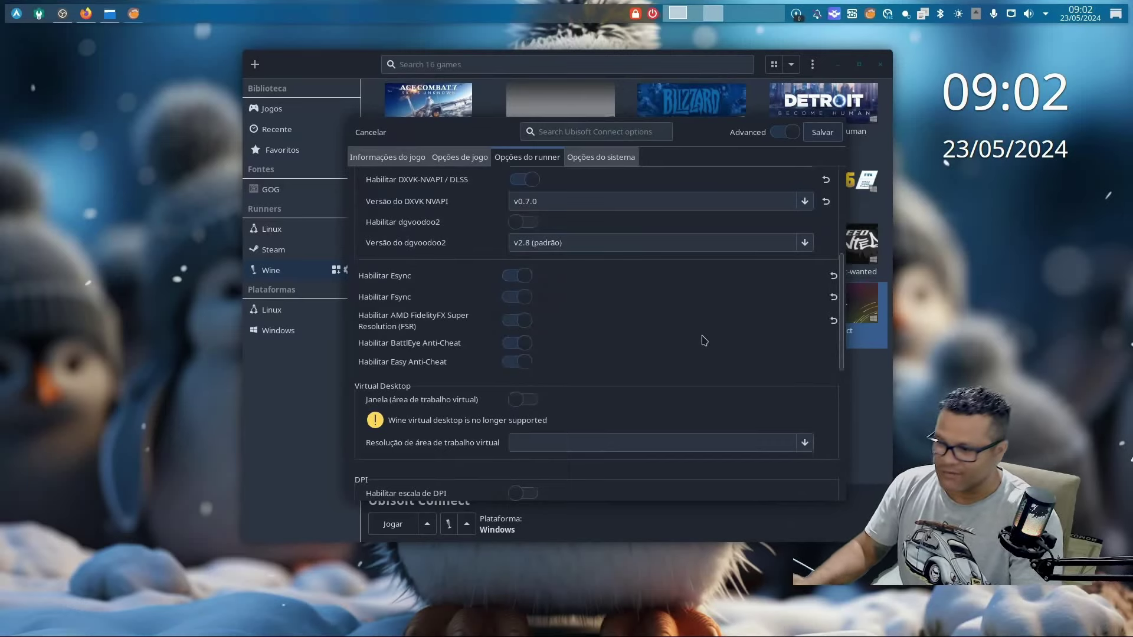
pyautogui.scroll(-7, 700, 340)
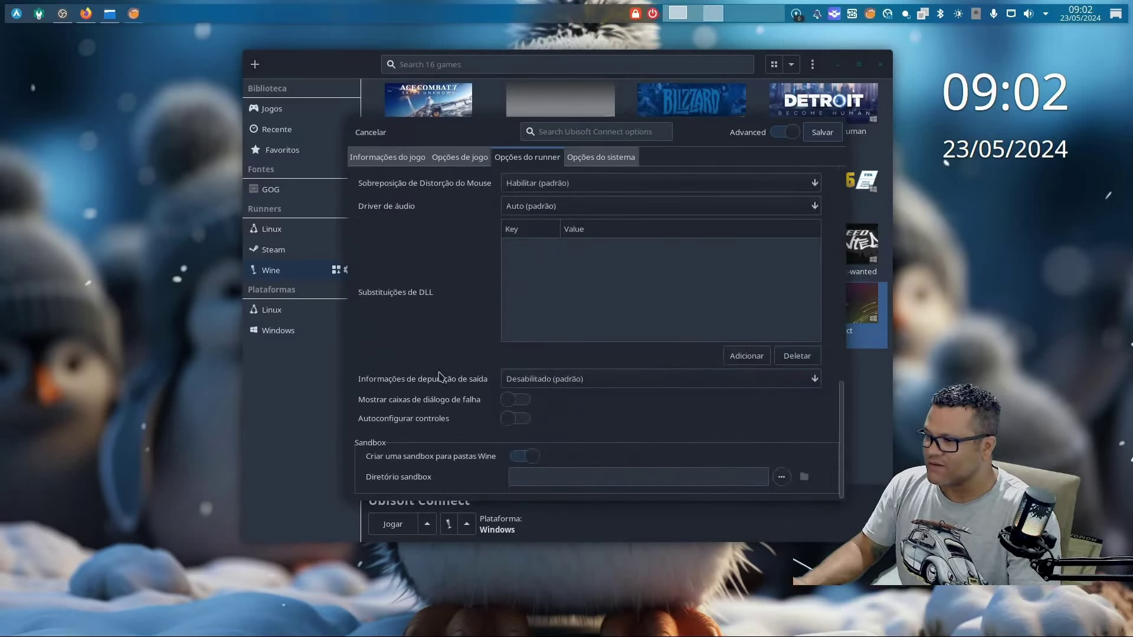
pyautogui.scroll(10, 571, 351)
# Step: Examine the system options of Ubisoft Connect, from the Lutris and display settings down to the environment variables
pyautogui.click(600, 157)
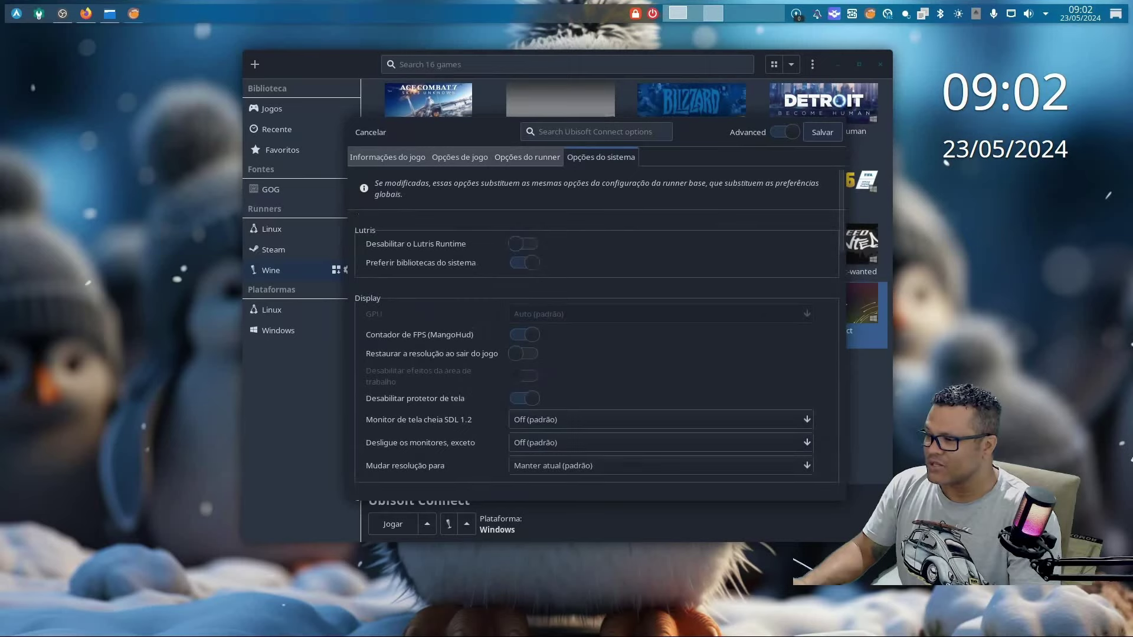
pyautogui.scroll(-1, 524, 373)
pyautogui.moveTo(467, 313)
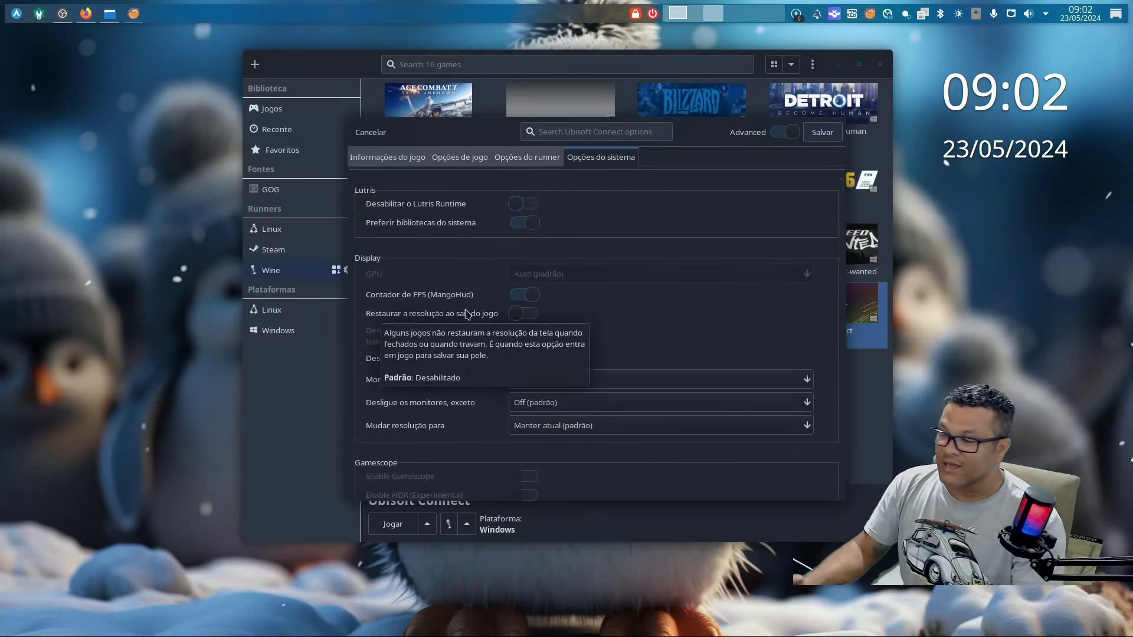
pyautogui.scroll(1, 467, 314)
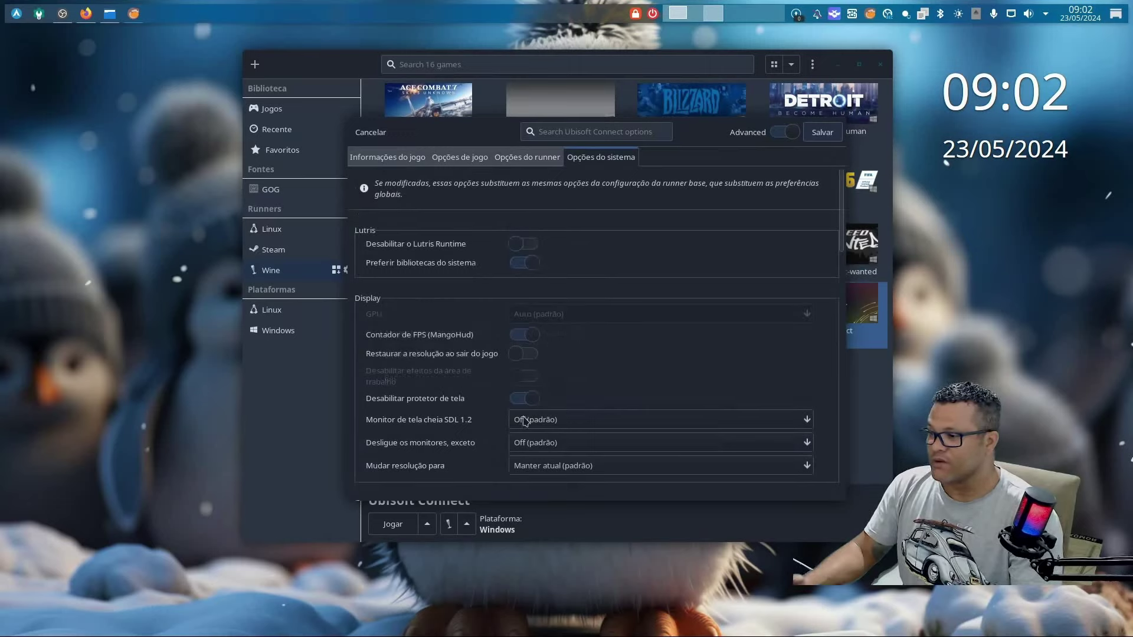
pyautogui.moveTo(524, 420)
pyautogui.scroll(-3, 484, 342)
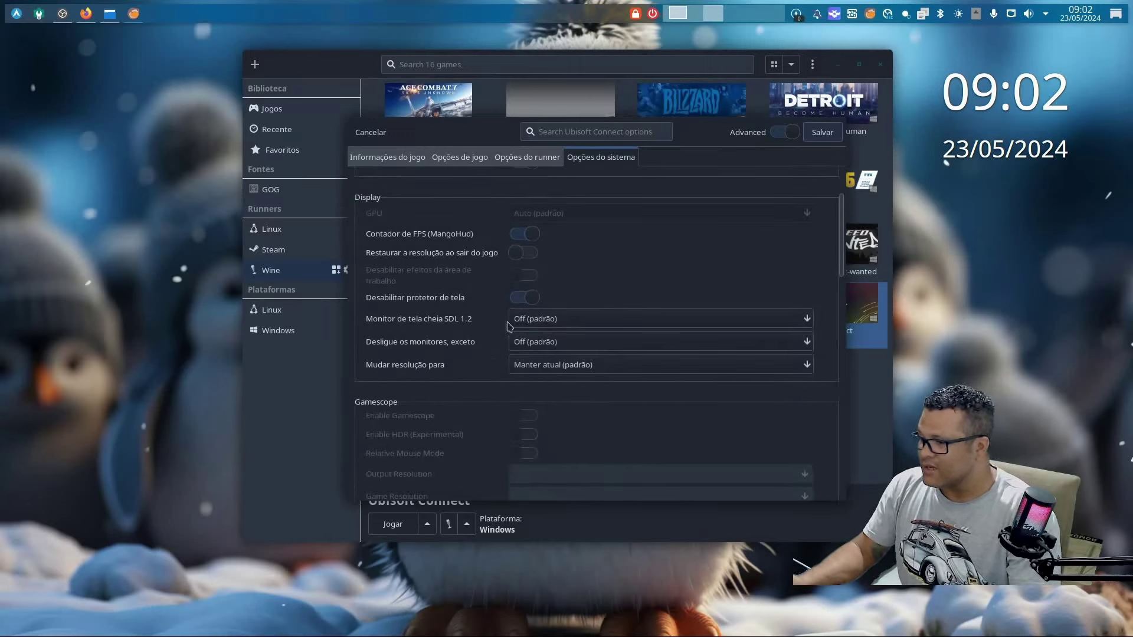
pyautogui.scroll(-2, 502, 330)
pyautogui.scroll(-8, 531, 353)
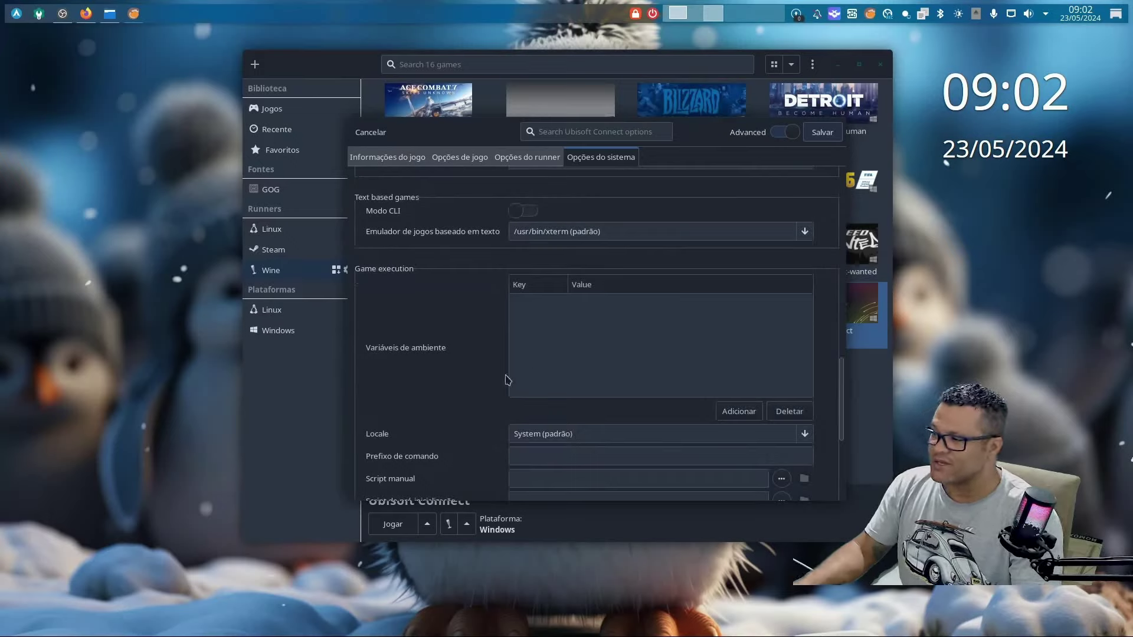
pyautogui.moveTo(497, 382)
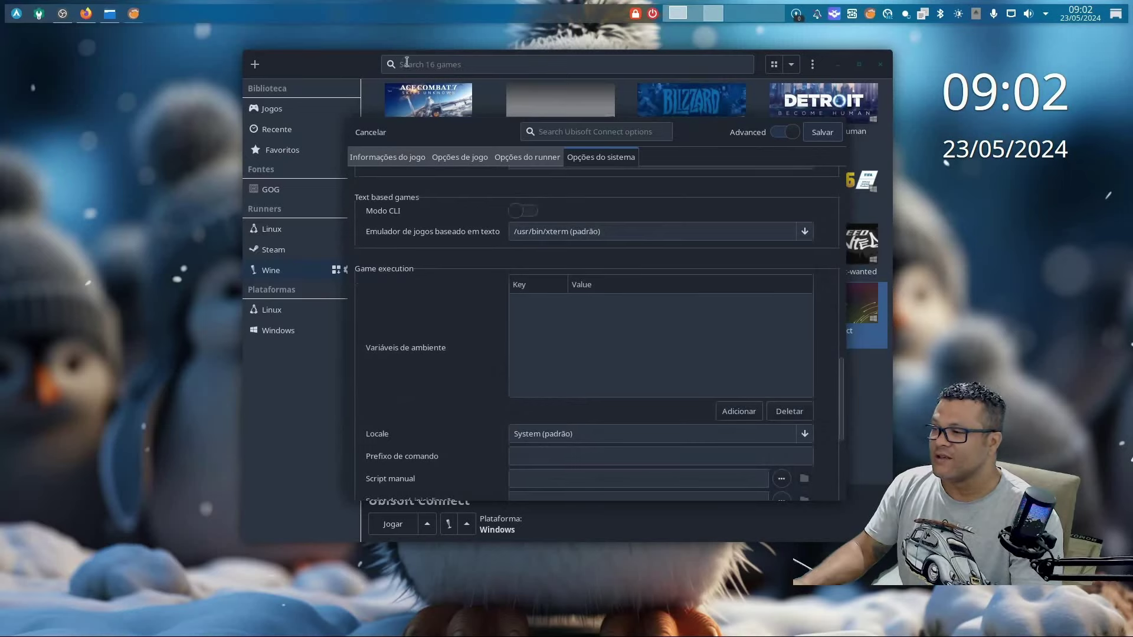
# Step: Add an empty environment variable row, bring up the xdefiant text notes and arrange the windows so both are readable
pyautogui.moveTo(486, 141); pyautogui.dragTo(485, 131)
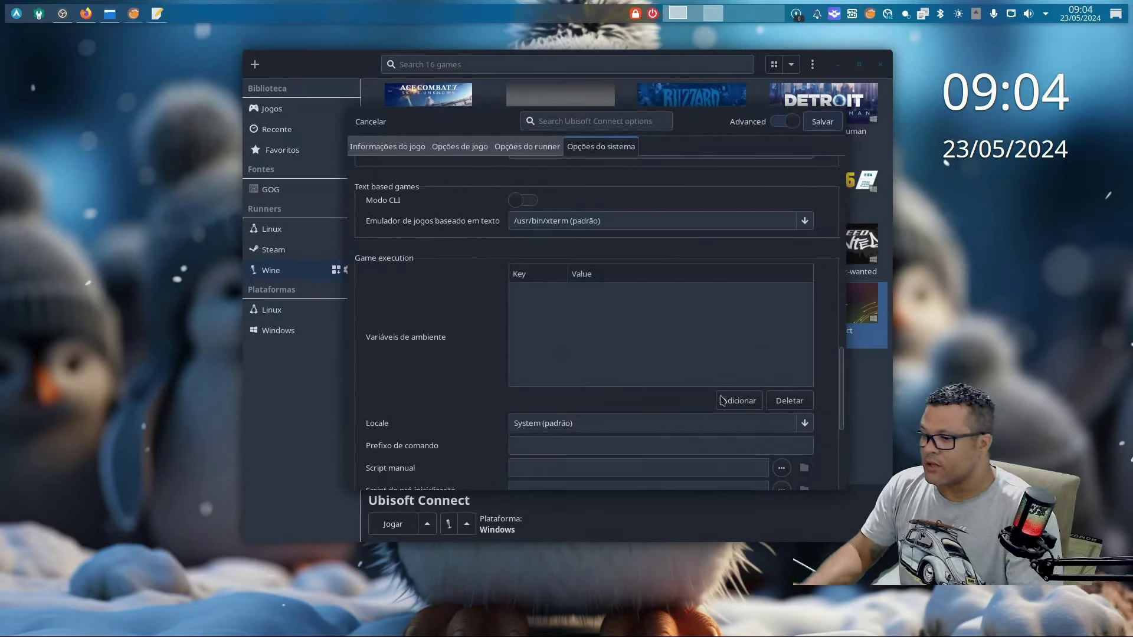
pyautogui.click(739, 400)
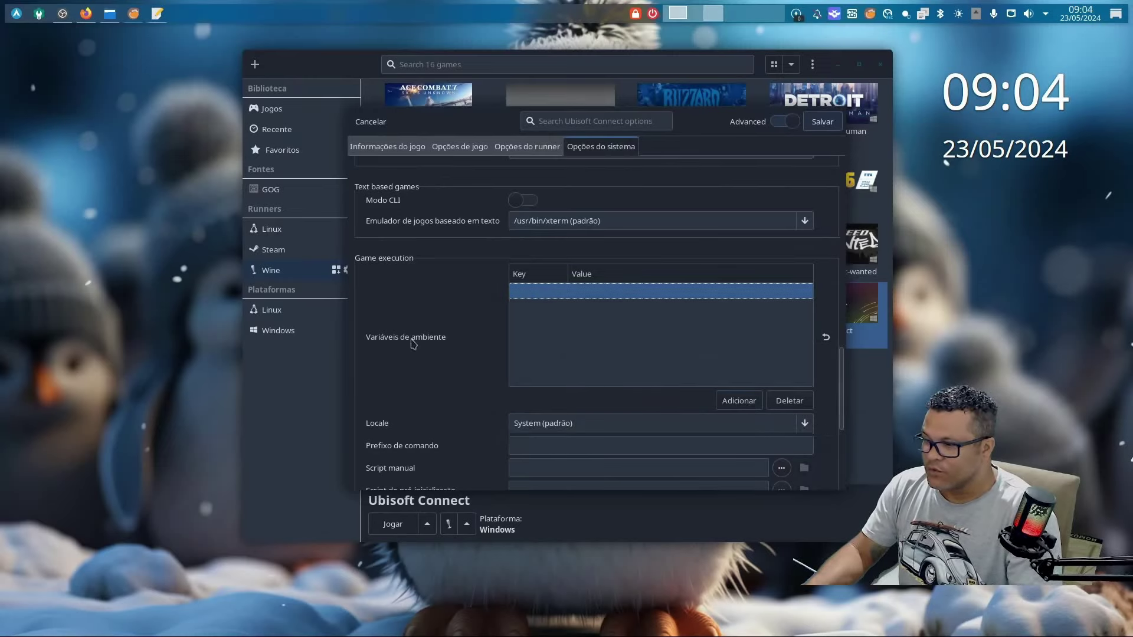
pyautogui.click(156, 18)
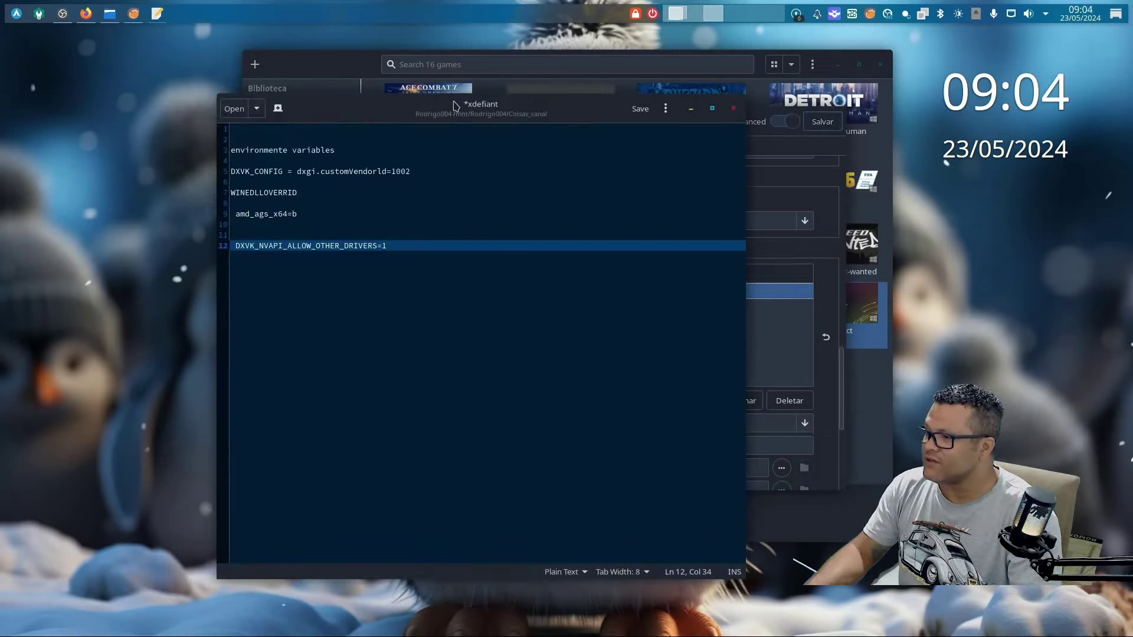
pyautogui.moveTo(453, 104); pyautogui.dragTo(304, 93)
pyautogui.moveTo(720, 121); pyautogui.dragTo(778, 118)
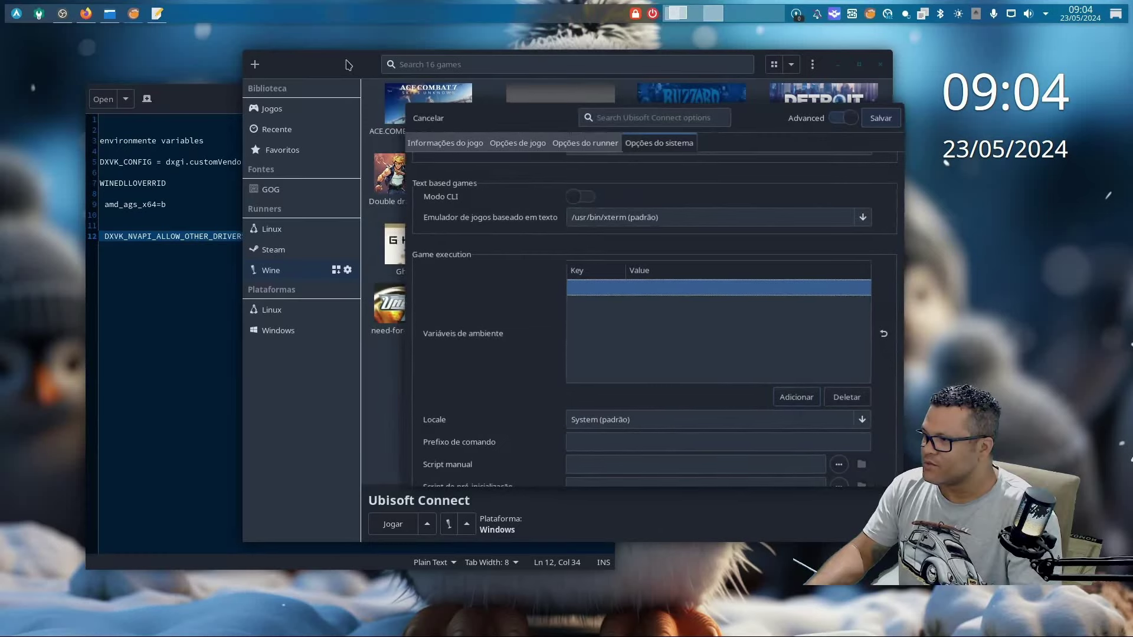
pyautogui.moveTo(347, 66); pyautogui.dragTo(471, 64)
pyautogui.doubleClick(286, 104)
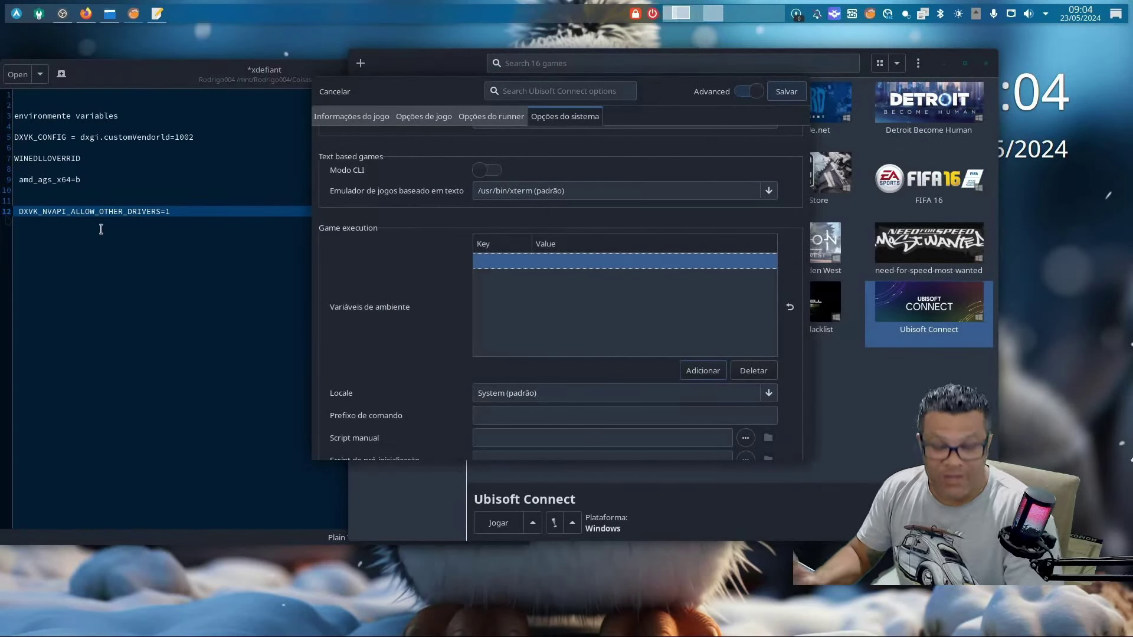
# Step: Copy DXVK_NVAPI_ALLOW_OTHER_DRIVERS from the notes into the new variable's key and set its value to 1
pyautogui.click(20, 211)
pyautogui.moveTo(20, 211); pyautogui.dragTo(159, 211)
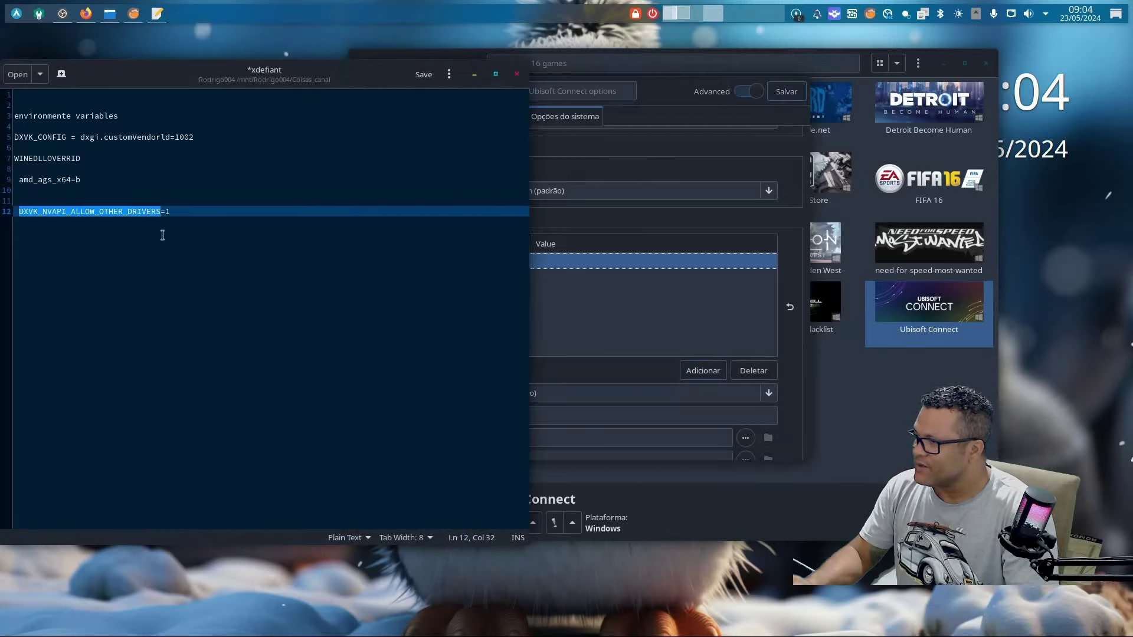
pyautogui.rightClick(109, 211)
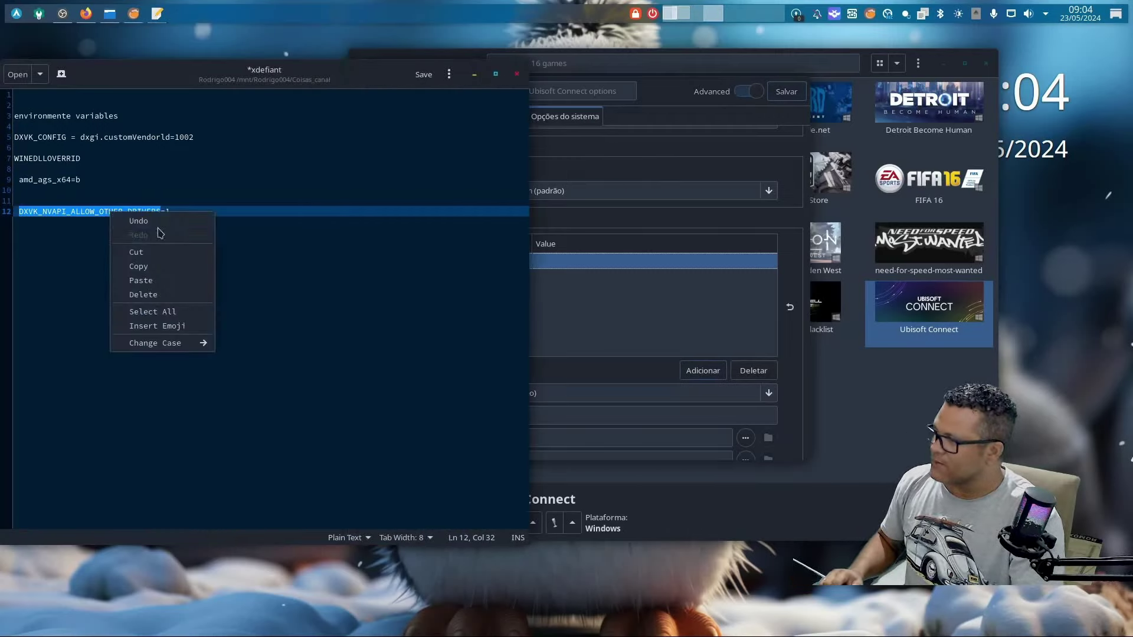
pyautogui.click(166, 265)
pyautogui.click(485, 260)
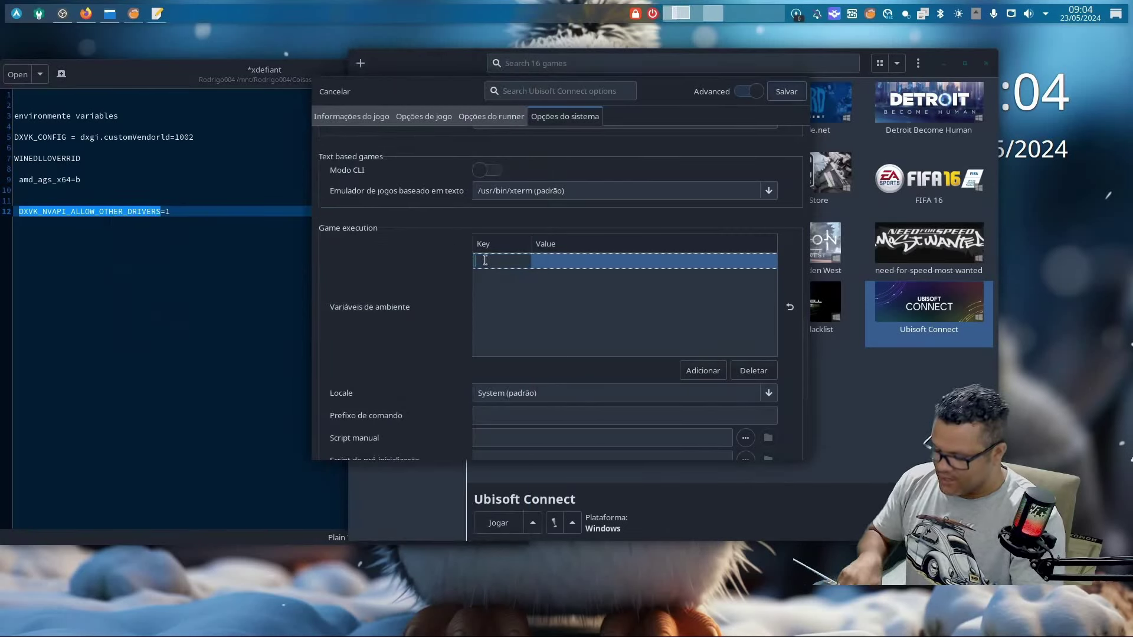
pyautogui.hotkey('ctrl', 'v')
pyautogui.press('Return')
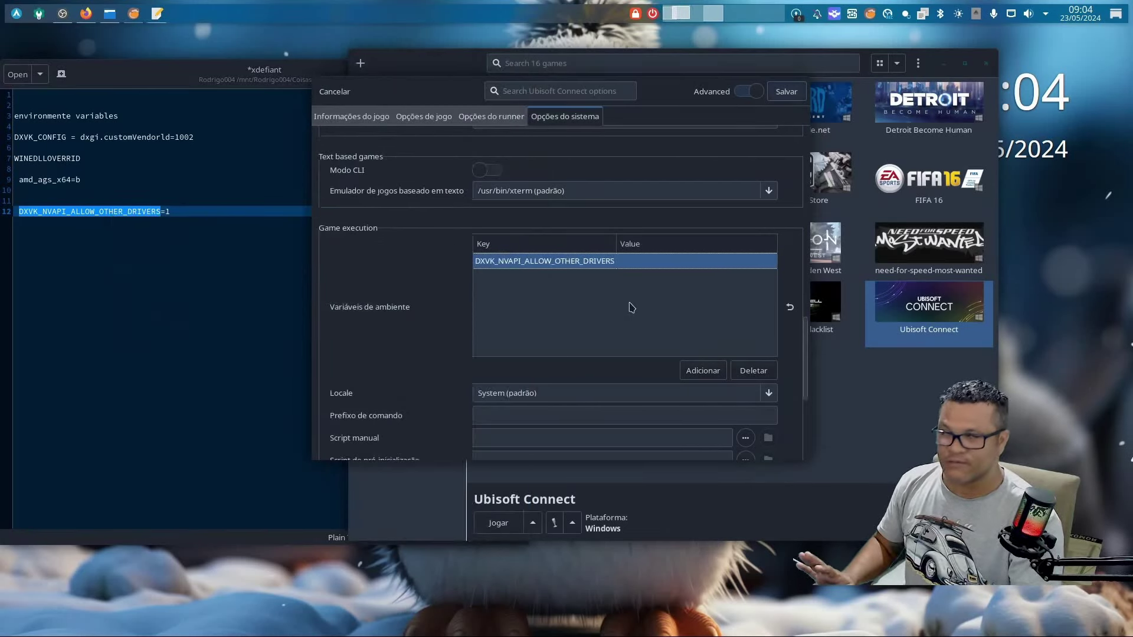
pyautogui.click(660, 266)
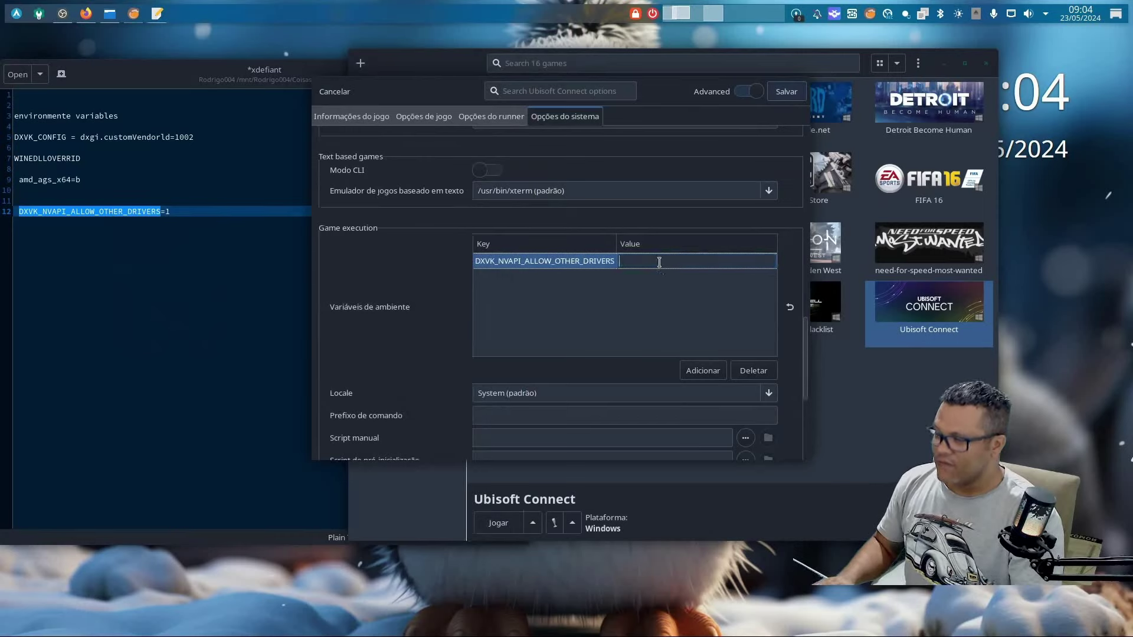
pyautogui.write('1')
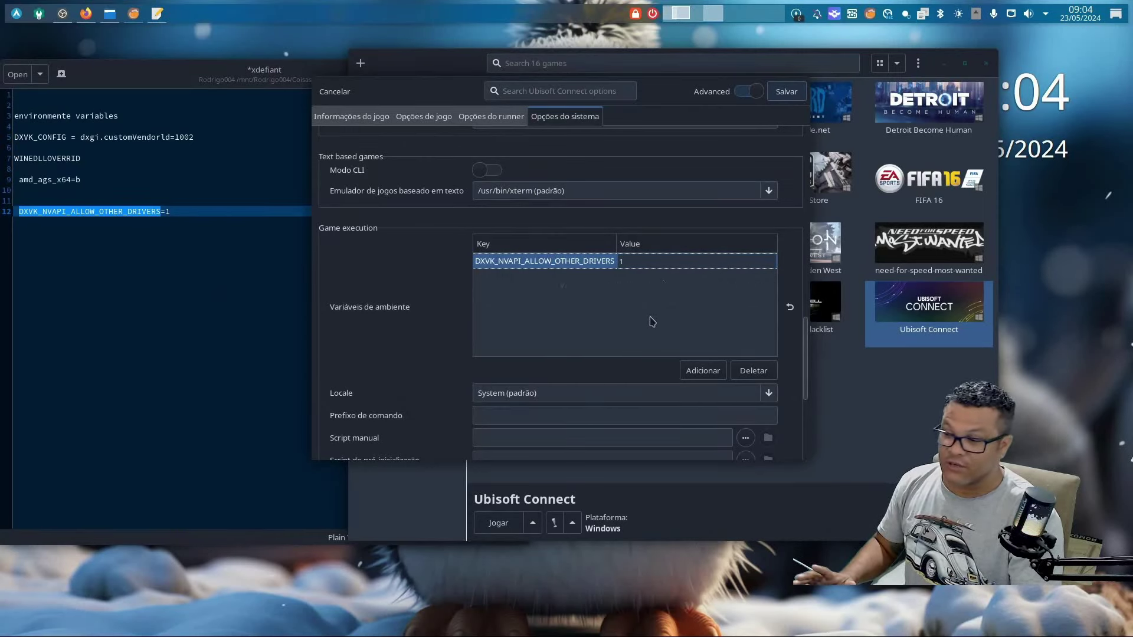
pyautogui.press('Return')
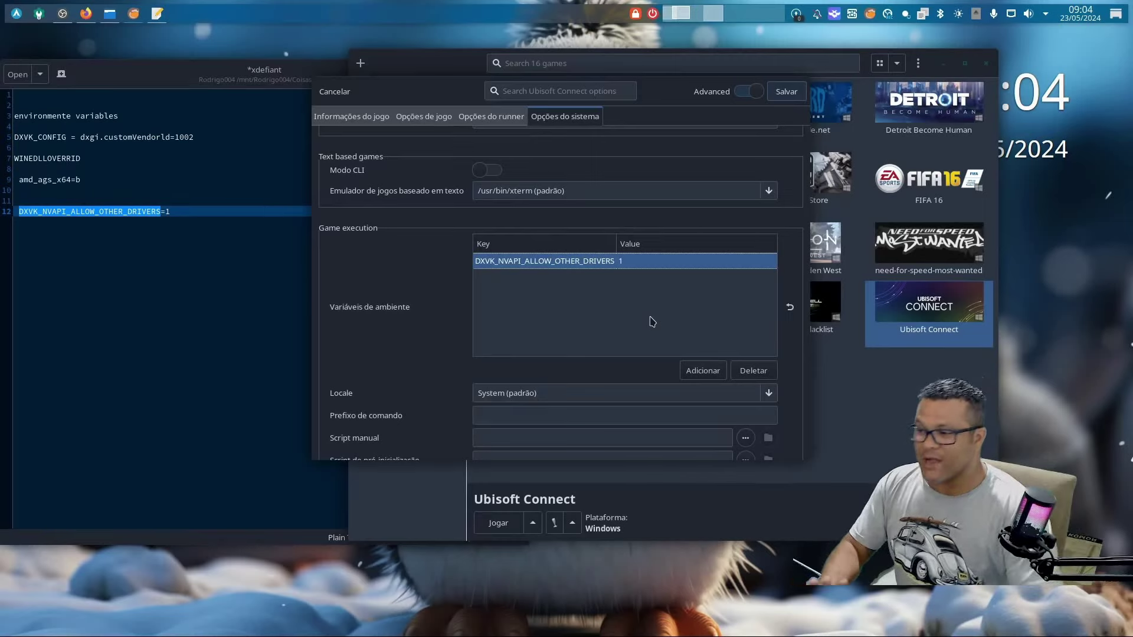
# Step: Save the Ubisoft Connect options and reopen the game's configuration
pyautogui.scroll(-3, 619, 342)
pyautogui.scroll(6, 609, 354)
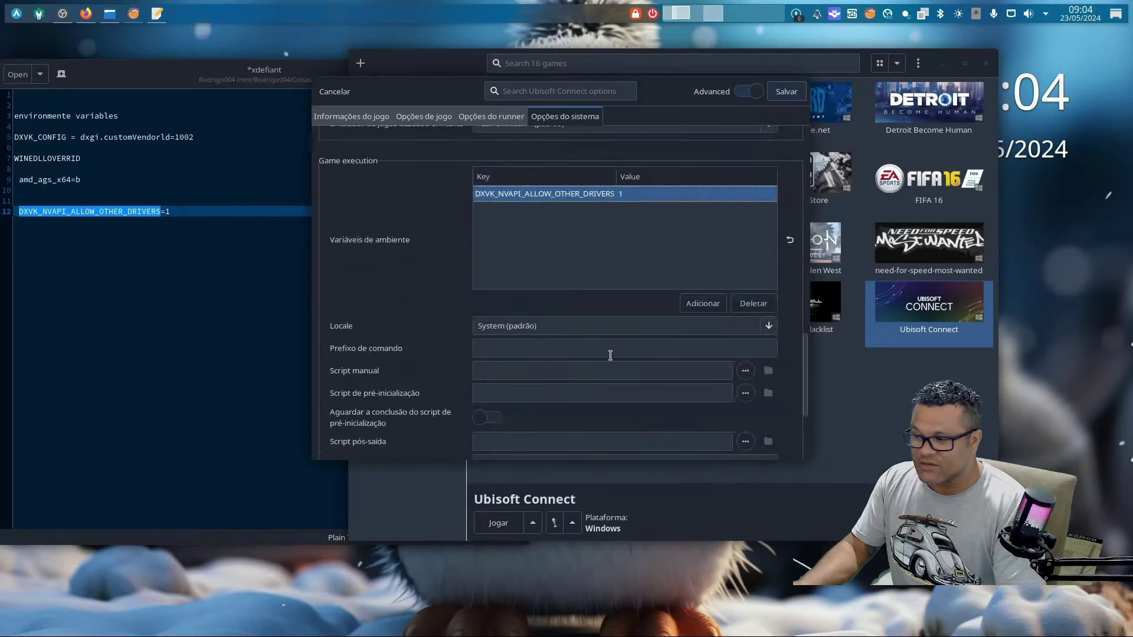
pyautogui.scroll(-3, 725, 344)
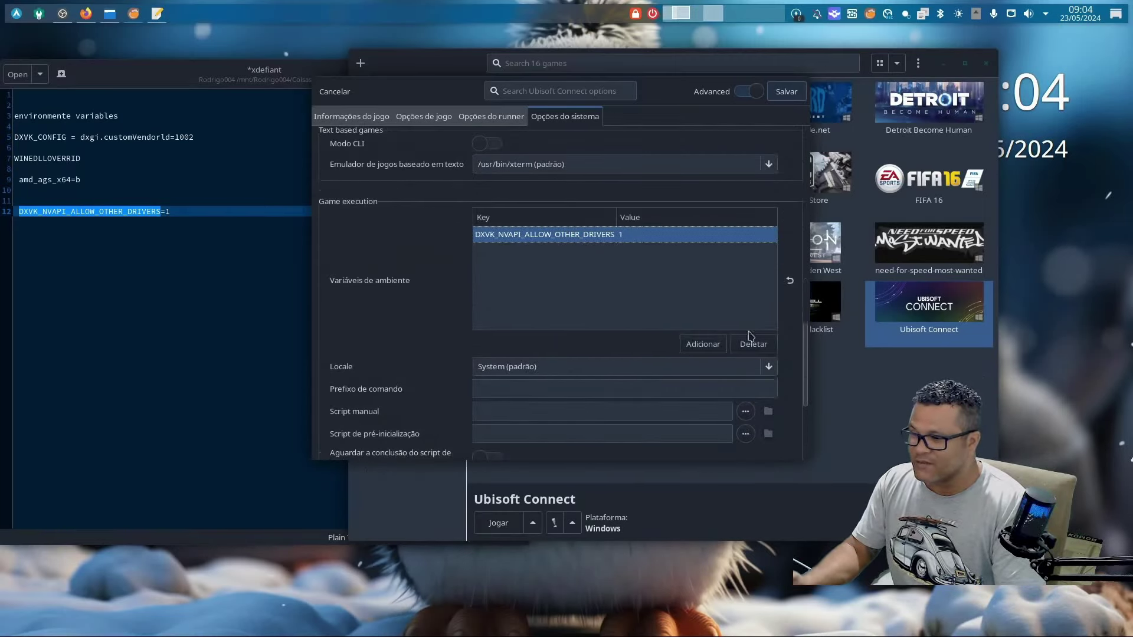
pyautogui.click(786, 91)
pyautogui.rightClick(885, 323)
pyautogui.click(918, 341)
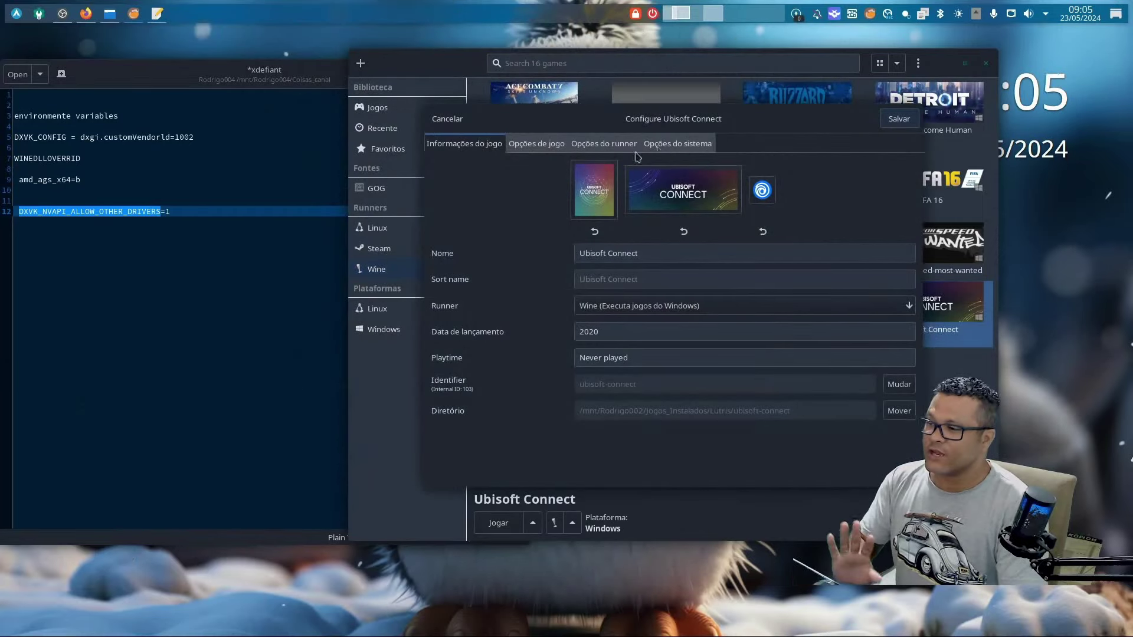
# Step: In the system options, change the existing environment variable to key DXVK_CONFIG with value dxgi.customVendorId=1002, taken from the notes
pyautogui.click(677, 144)
pyautogui.scroll(-10, 669, 319)
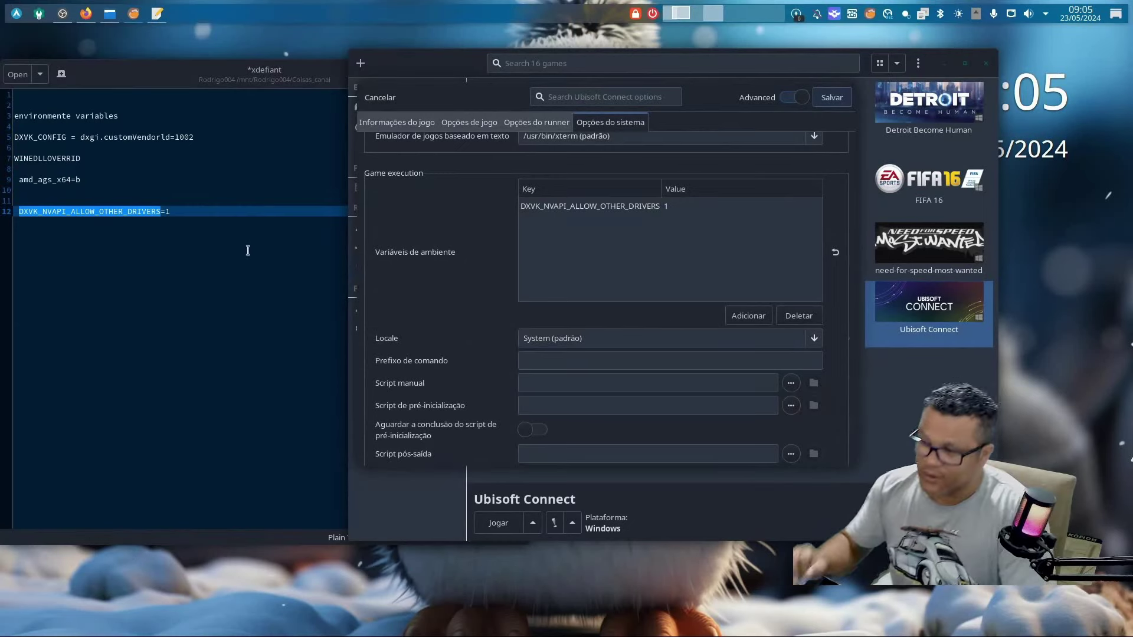
pyautogui.click(622, 209)
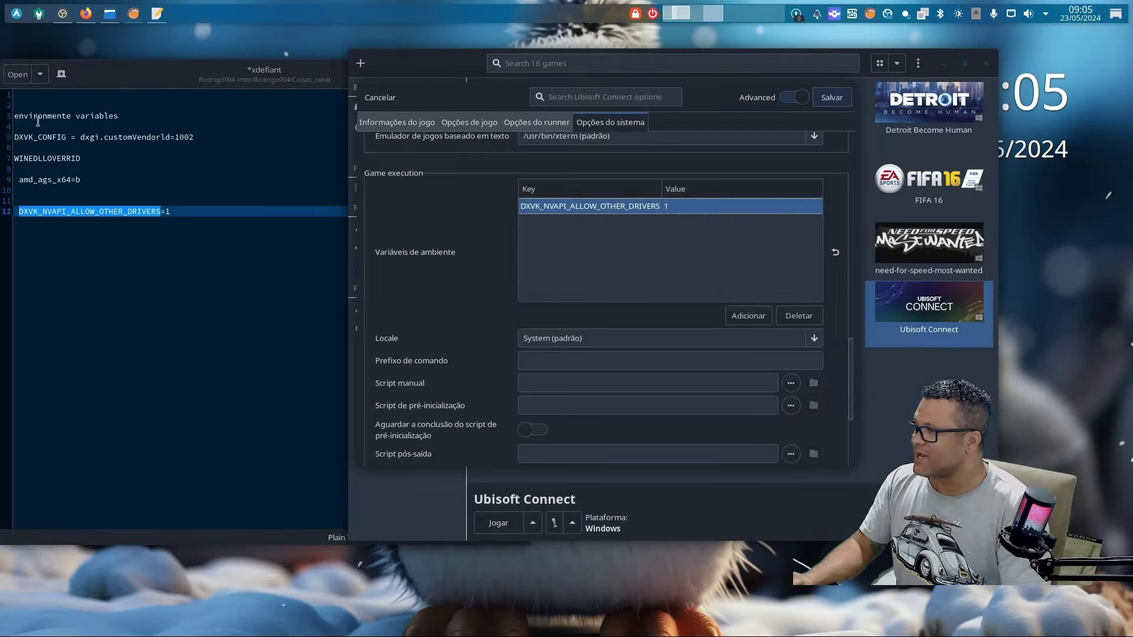
pyautogui.moveTo(14, 131); pyautogui.dragTo(62, 136)
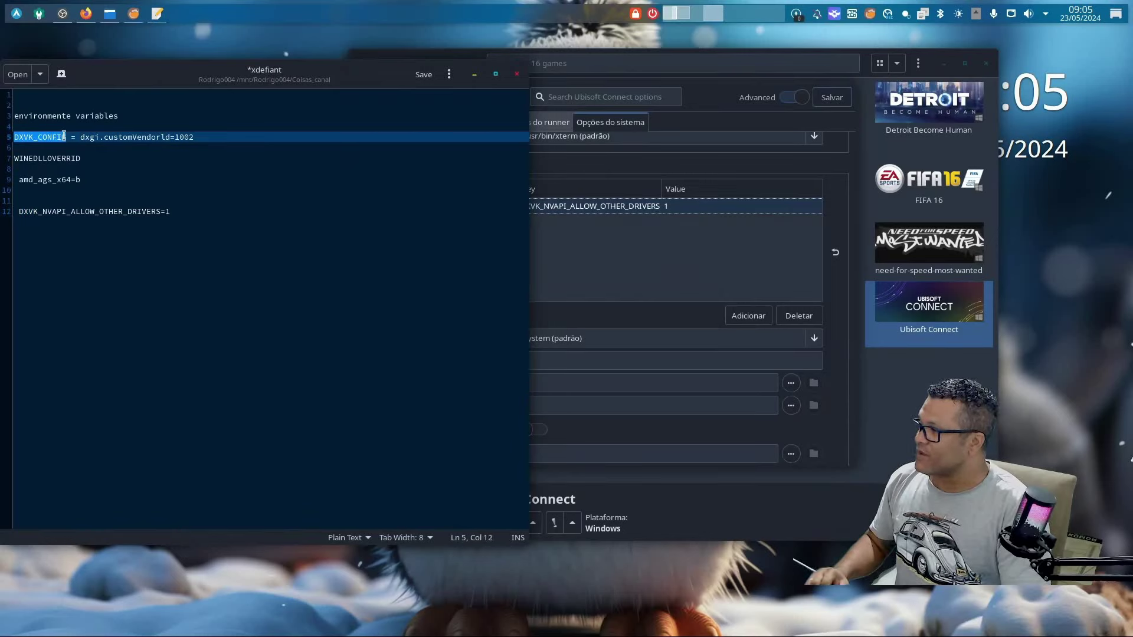
pyautogui.click(531, 207)
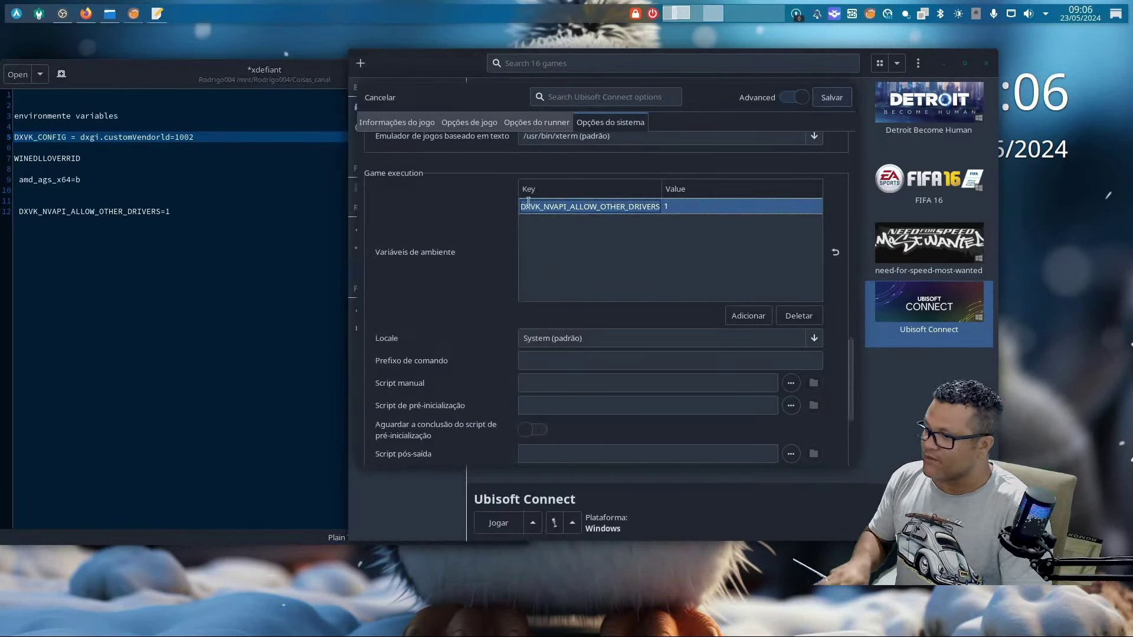
pyautogui.hotkey('ctrl', 'v')
pyautogui.click(659, 269)
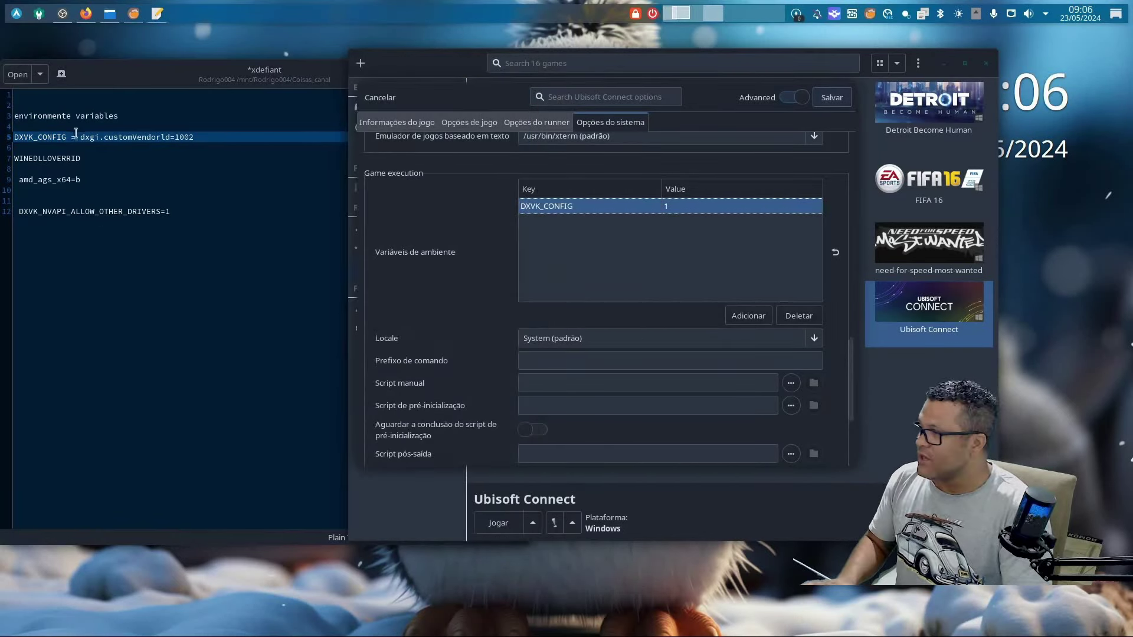
pyautogui.moveTo(82, 137); pyautogui.dragTo(195, 137)
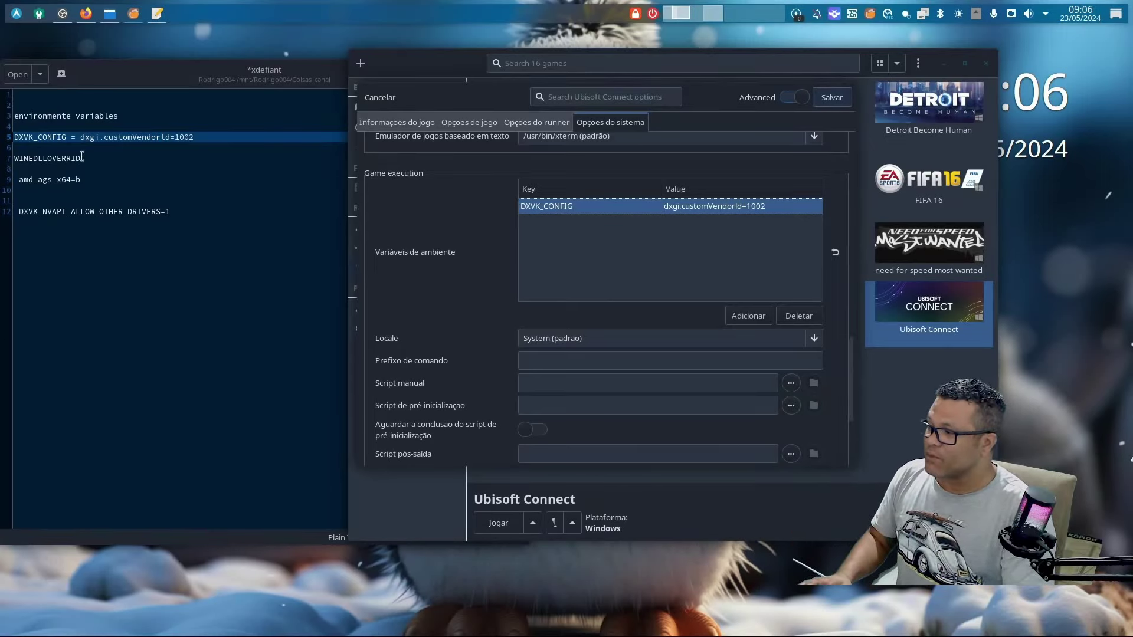
# Step: Copy WINEDLLOVERRID from the notes into the key of a new environment variable
pyautogui.moveTo(82, 157); pyautogui.dragTo(29, 157)
pyautogui.click(13, 157)
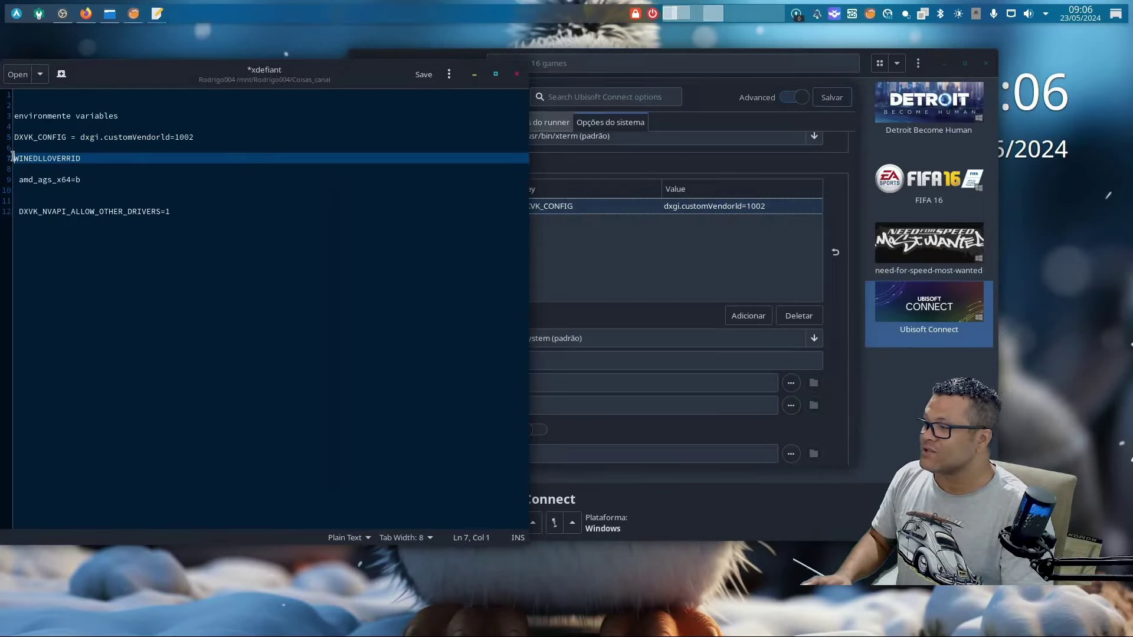
pyautogui.doubleClick(19, 158)
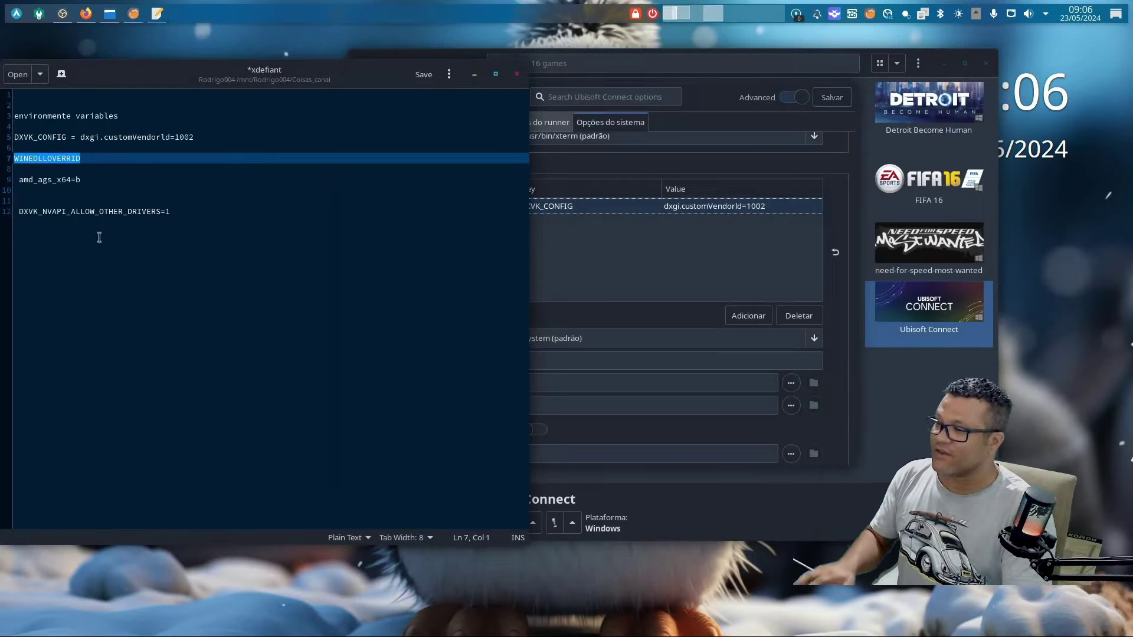
pyautogui.click(614, 252)
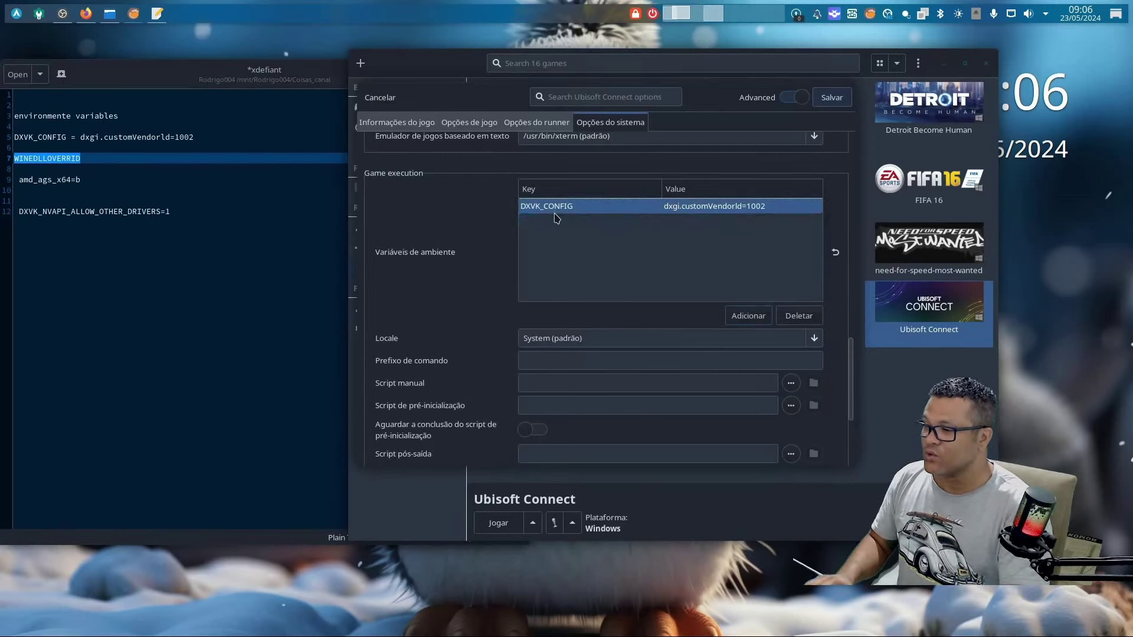
pyautogui.click(741, 316)
pyautogui.hotkey('ctrl', 'v')
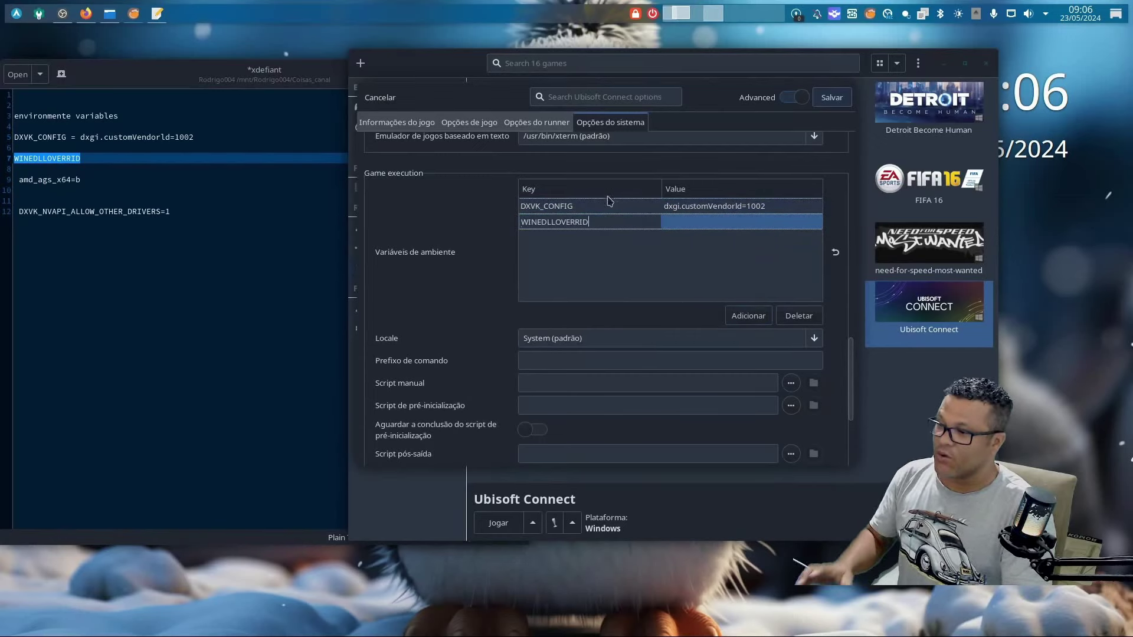
pyautogui.click(609, 253)
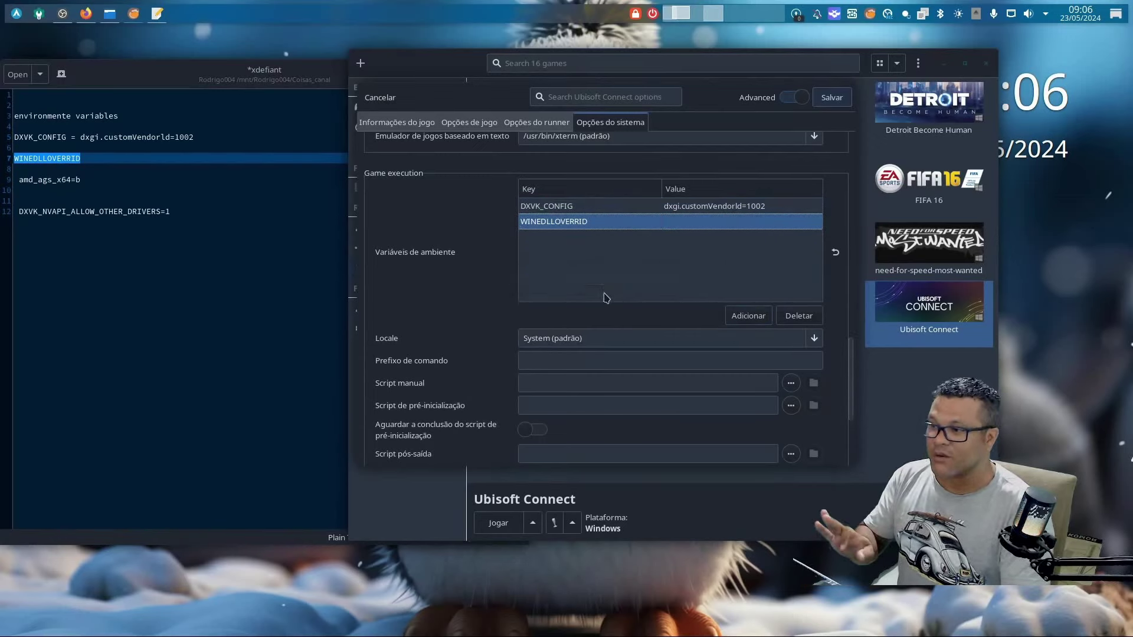
# Step: Check the DLL overrides table in the runner options
pyautogui.click(536, 122)
pyautogui.scroll(-8, 630, 383)
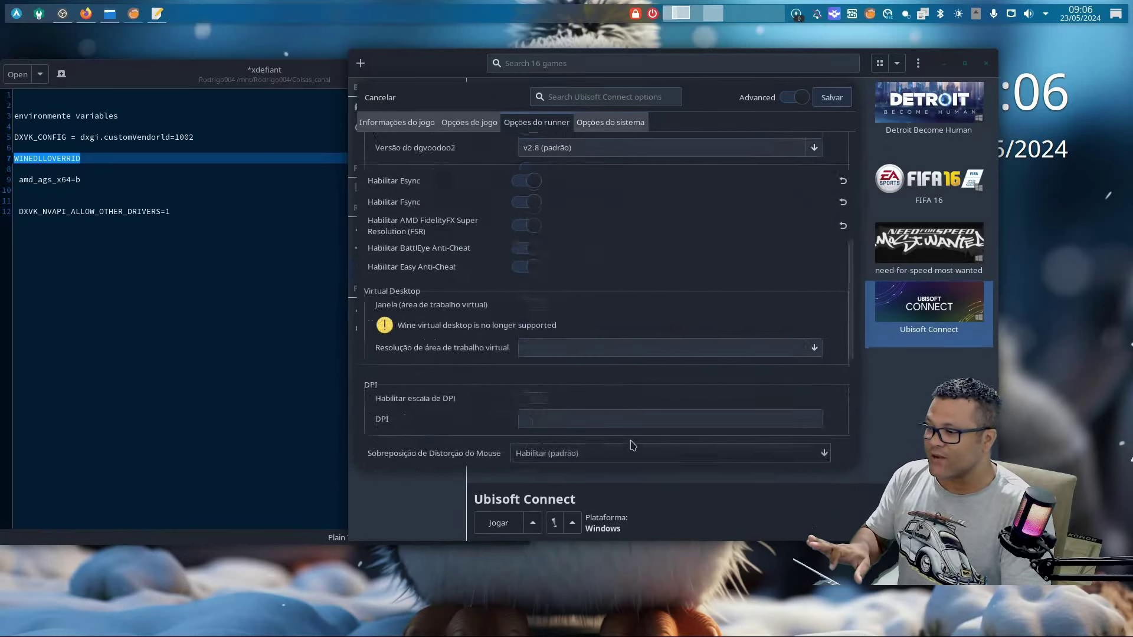
pyautogui.scroll(-3, 630, 354)
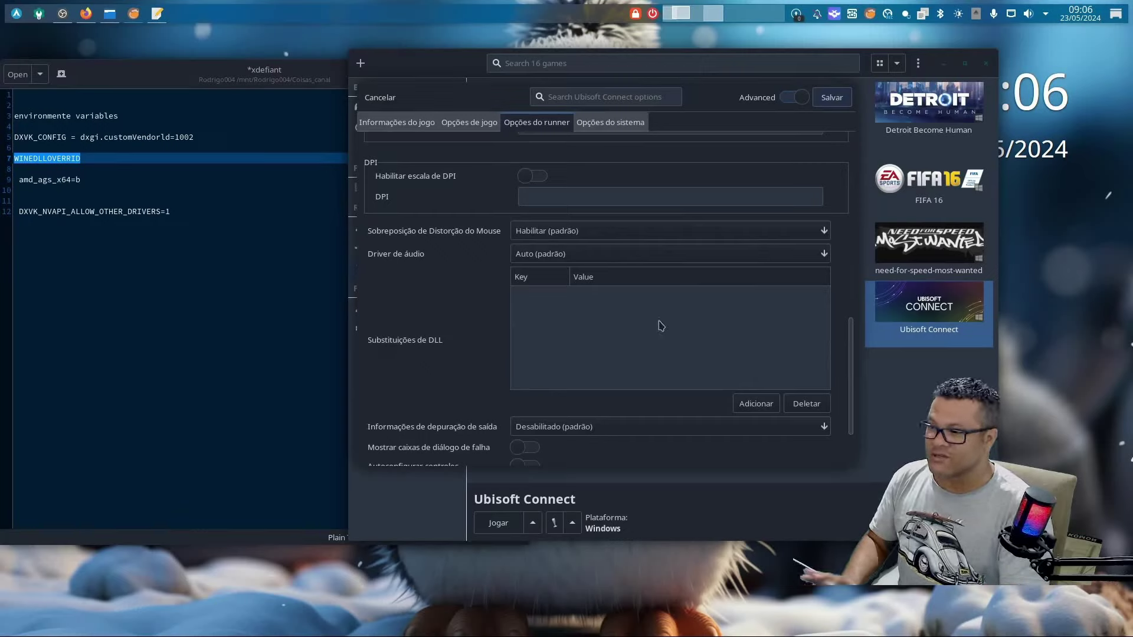
# Step: In the system options, set the value of the WINEDLLOVERRID variable to amd_ags_x64=b, copied from the notes
pyautogui.click(592, 128)
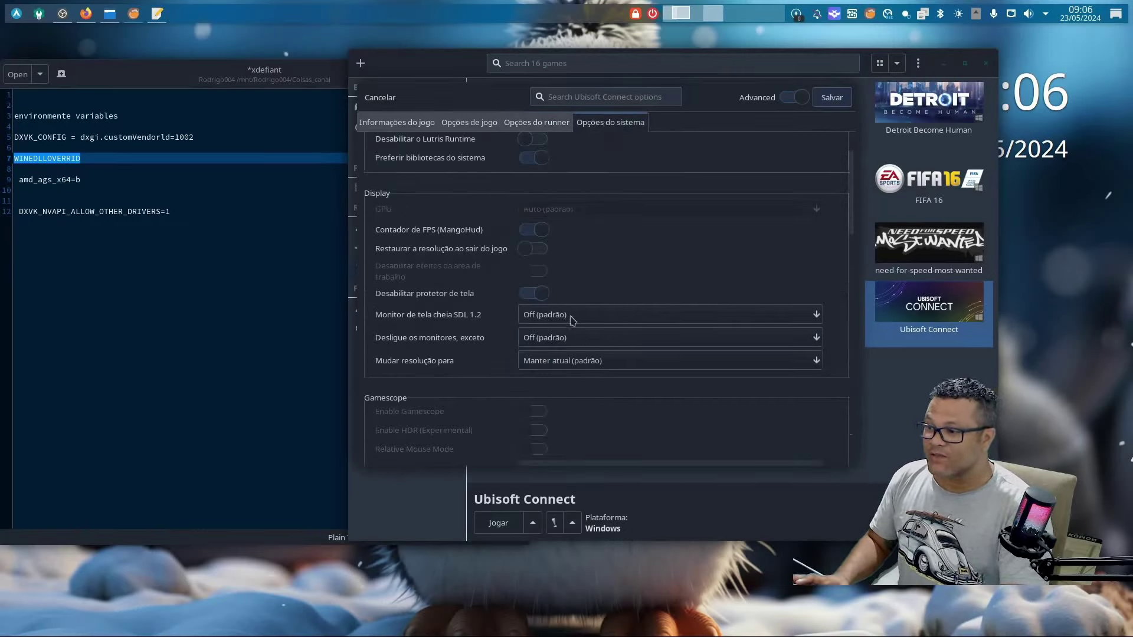
pyautogui.scroll(-5, 624, 371)
pyautogui.scroll(-5, 622, 376)
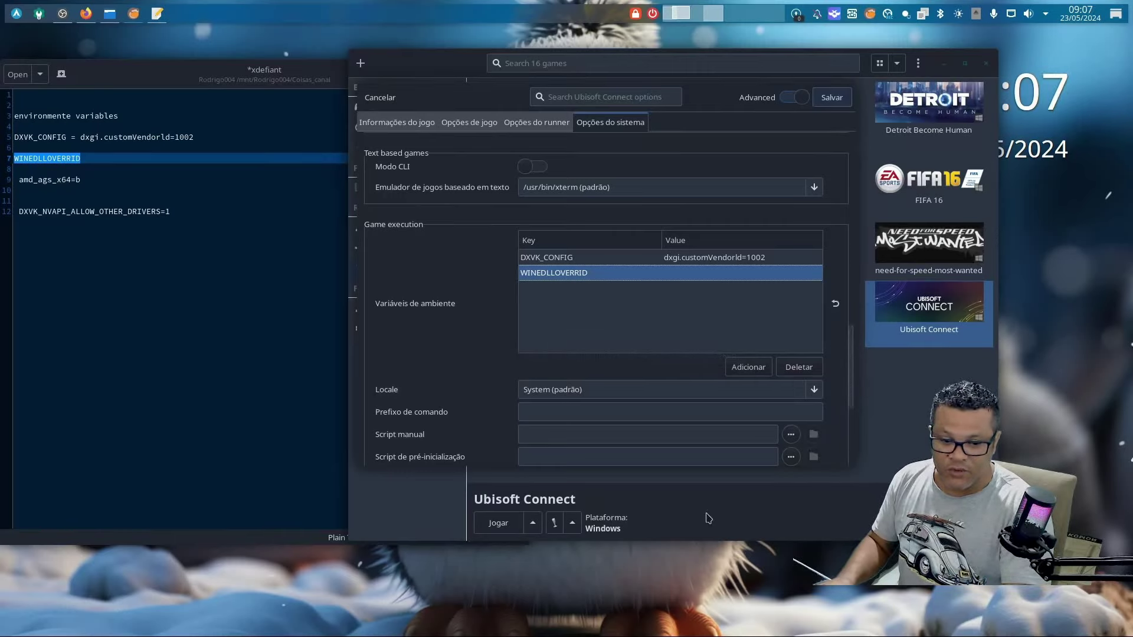
pyautogui.moveTo(19, 179); pyautogui.dragTo(80, 179)
pyautogui.hotkey('ctrl', 'c')
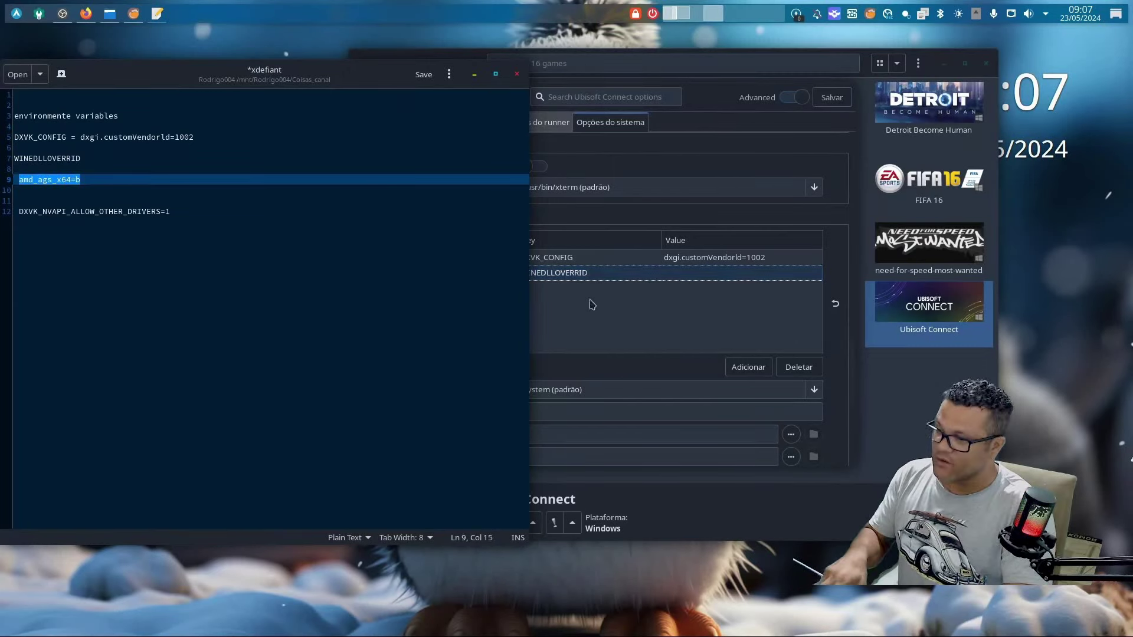
pyautogui.click(686, 269)
pyautogui.hotkey('ctrl', 'v')
pyautogui.press('Return')
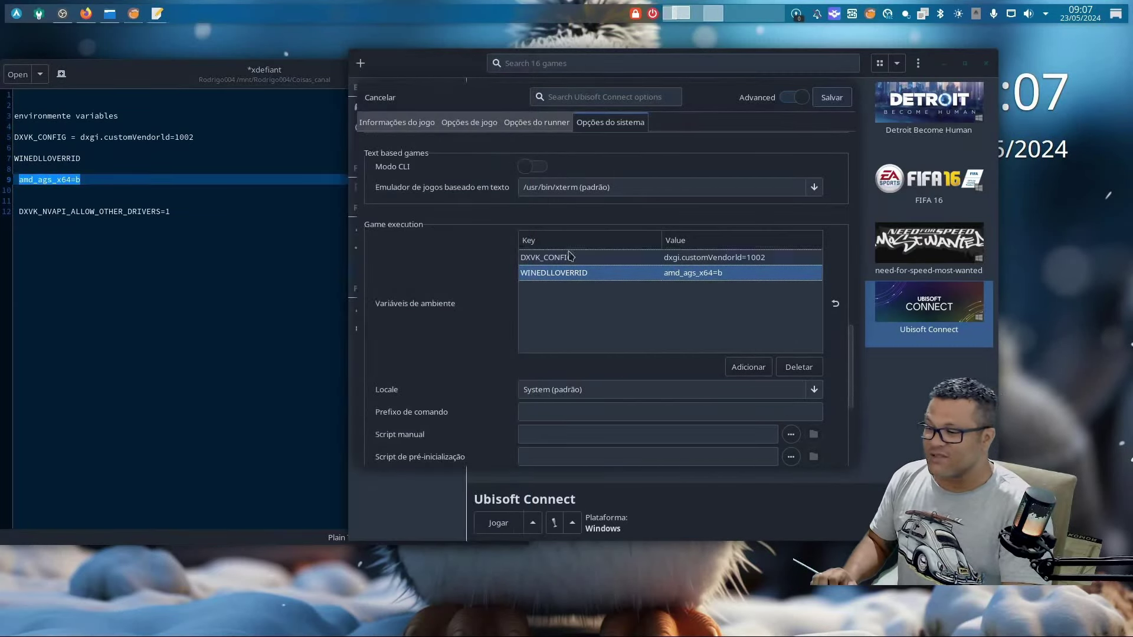
# Step: In the runner options, add a DLL override with key amd_ags_x64 and value b, and delete it again
pyautogui.click(542, 123)
pyautogui.scroll(-15, 569, 336)
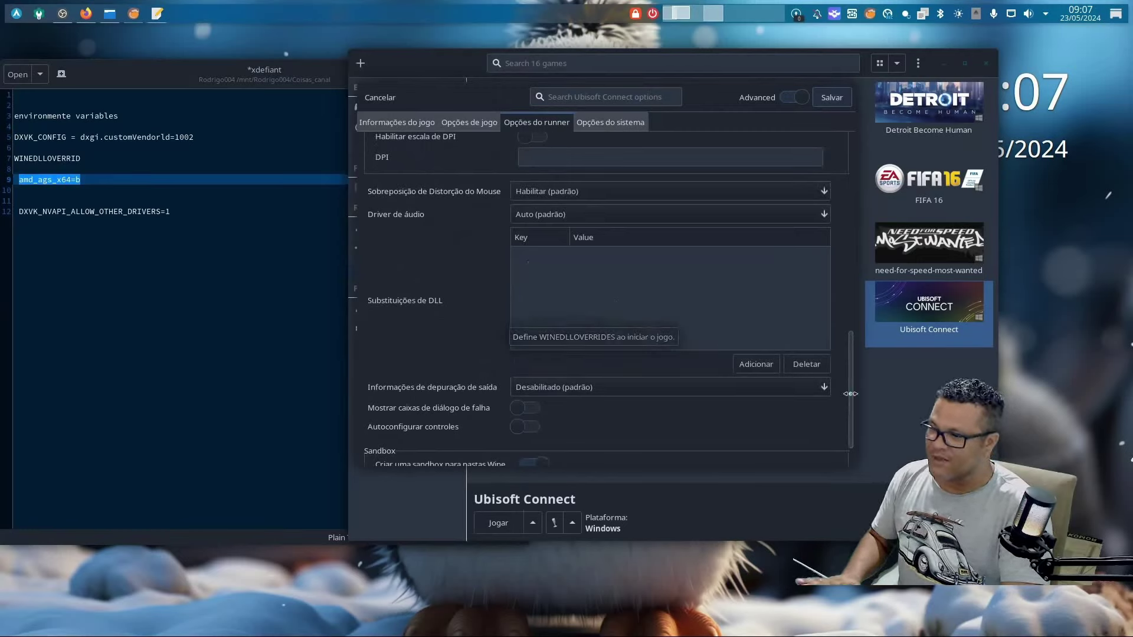
pyautogui.click(757, 364)
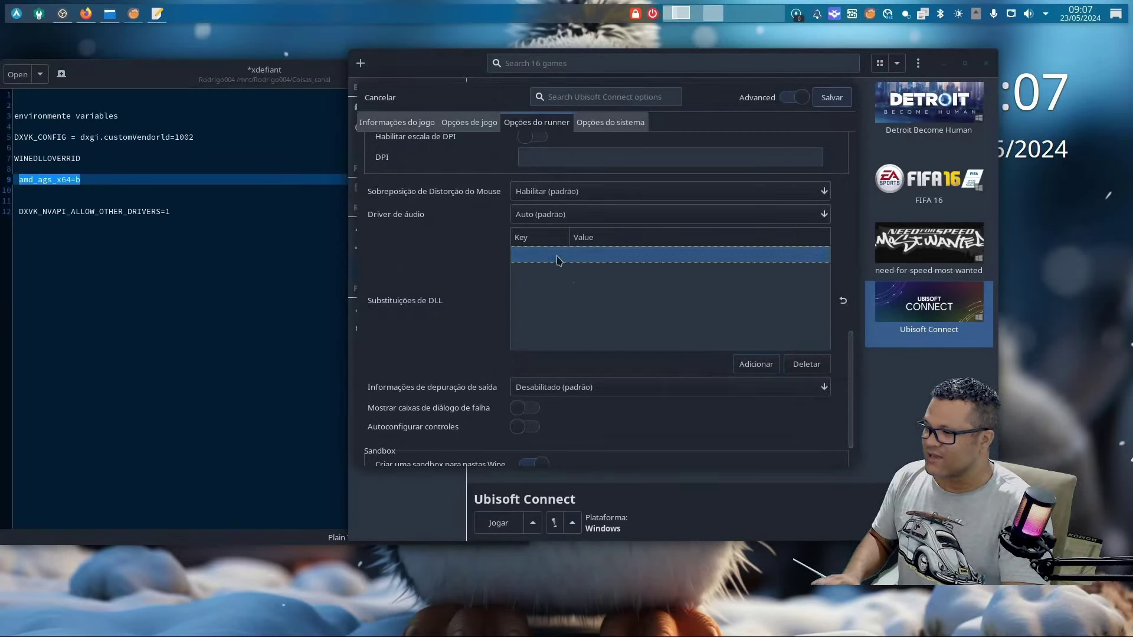
pyautogui.hotkey('ctrl', 'v')
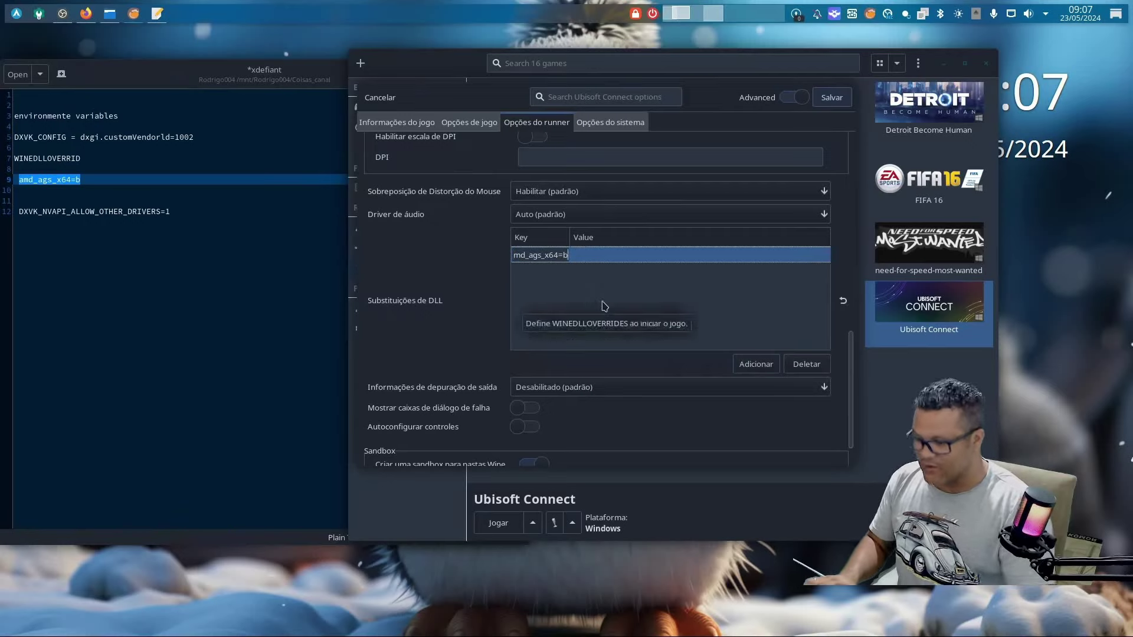
pyautogui.press('BackSpace')
pyautogui.press('BackSpace')
pyautogui.click(629, 254)
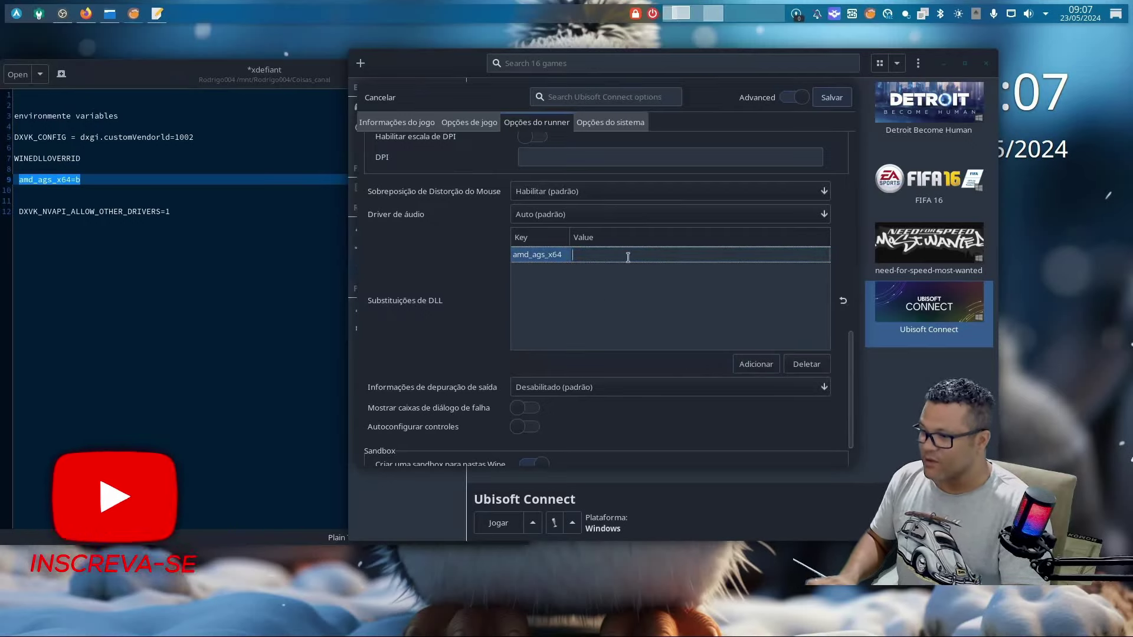
pyautogui.write('b')
pyautogui.press('Return')
pyautogui.click(812, 359)
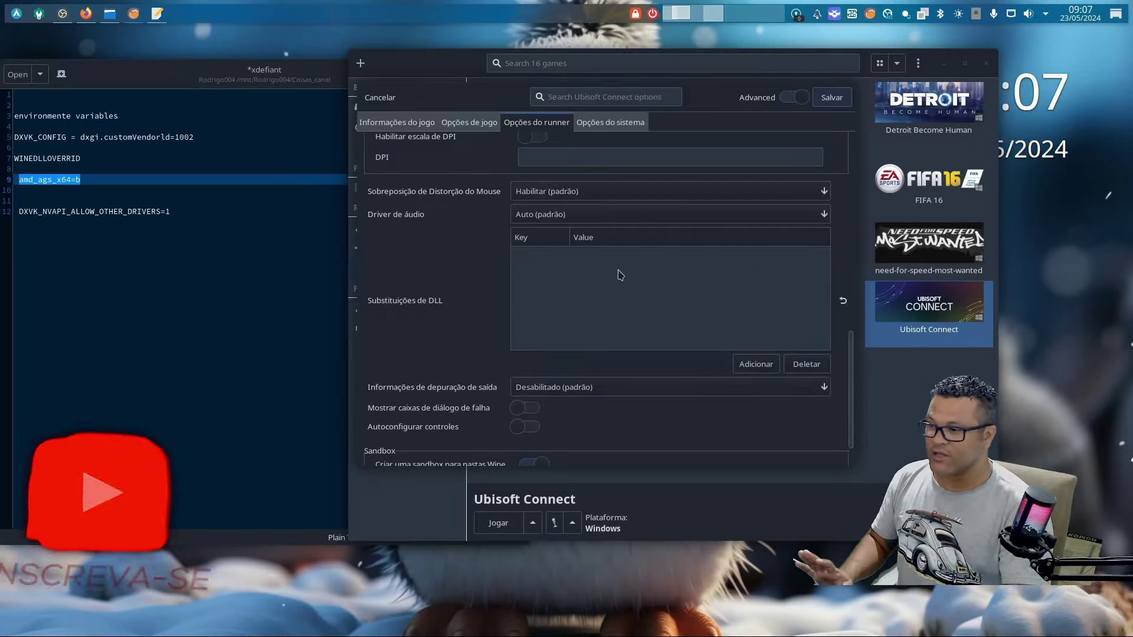
# Step: Go back over the environment variables in the system options and delete the WINEDLLOVERRID entry
pyautogui.click(601, 122)
pyautogui.scroll(-5, 612, 329)
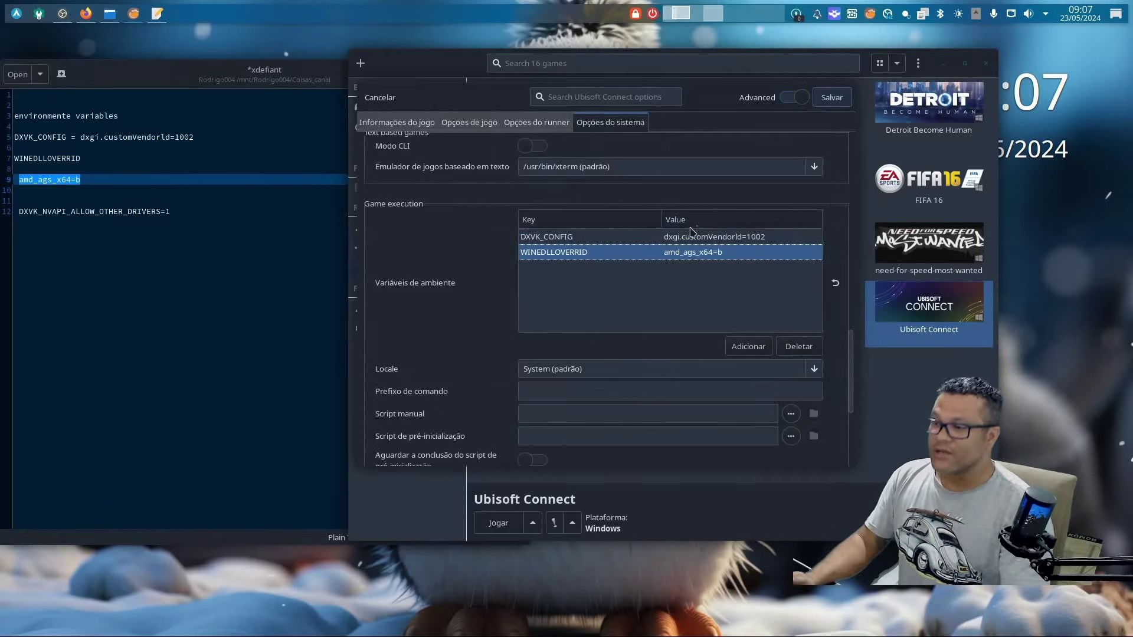
pyautogui.click(590, 237)
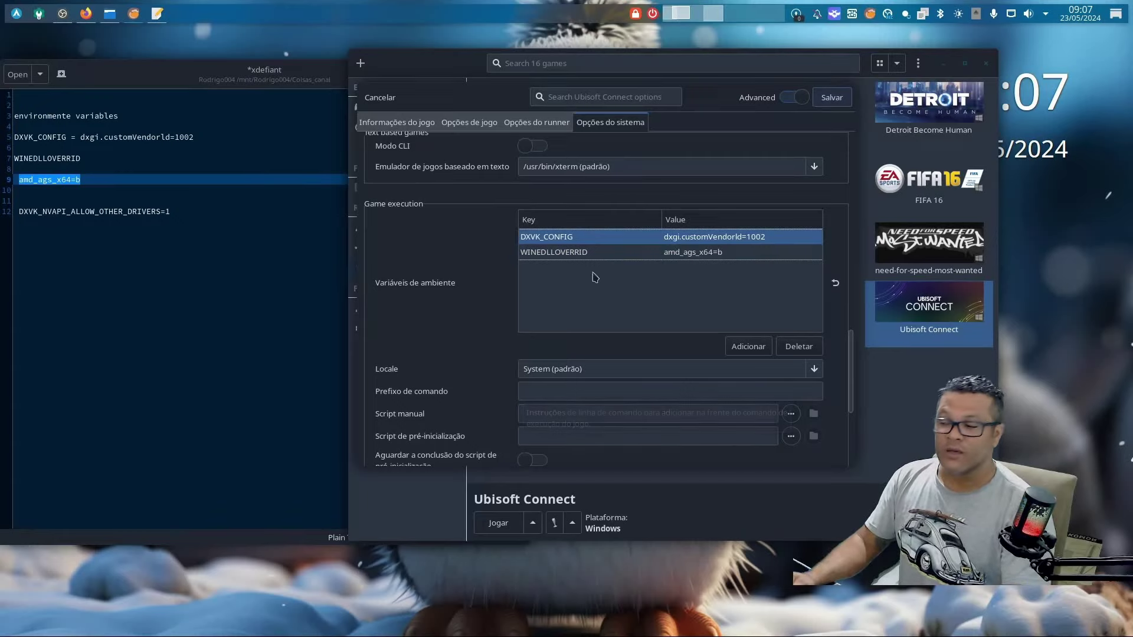
pyautogui.click(593, 253)
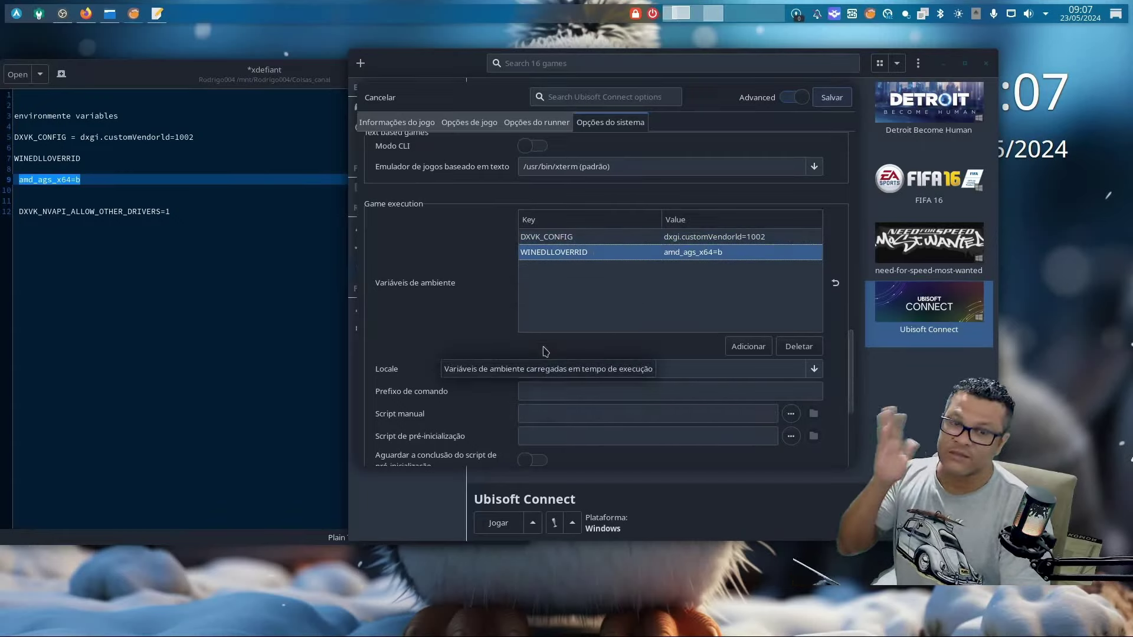
pyautogui.click(607, 238)
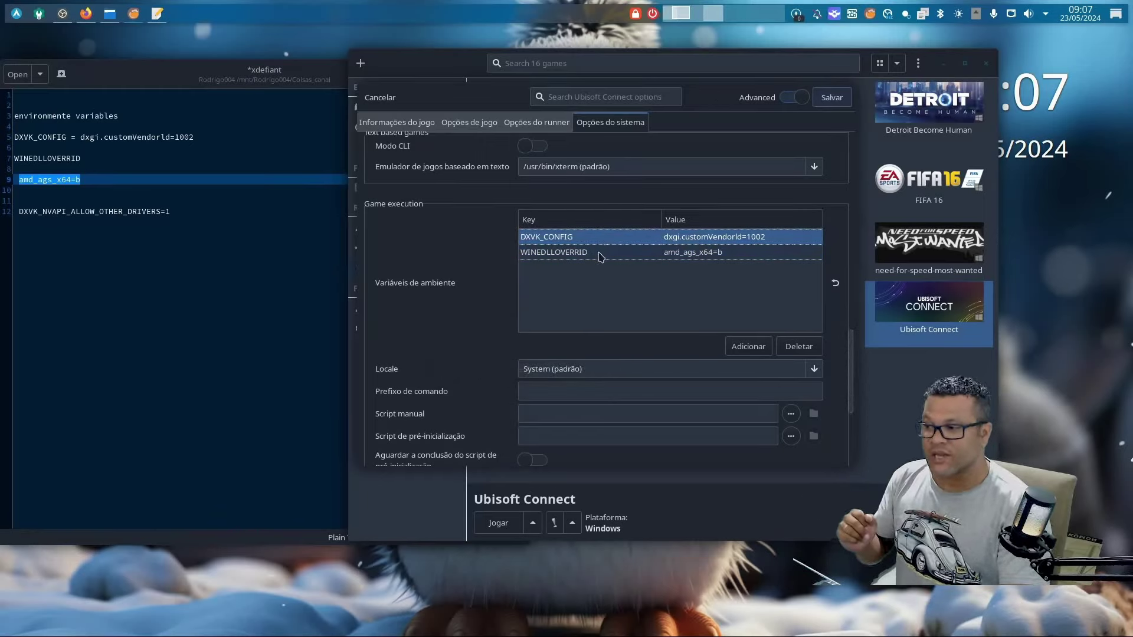
pyautogui.click(602, 252)
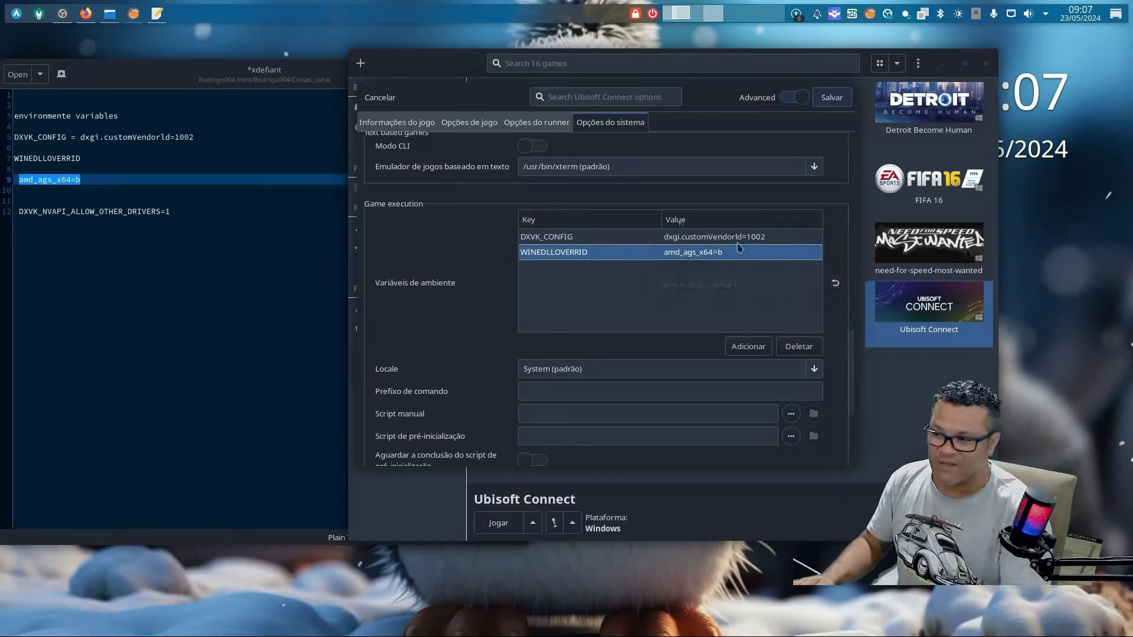
pyautogui.click(800, 348)
# Step: Change the key of the remaining environment variable to DXVK_NVAPI_ALLOW_OTHER_DRIVERS
pyautogui.click(556, 243)
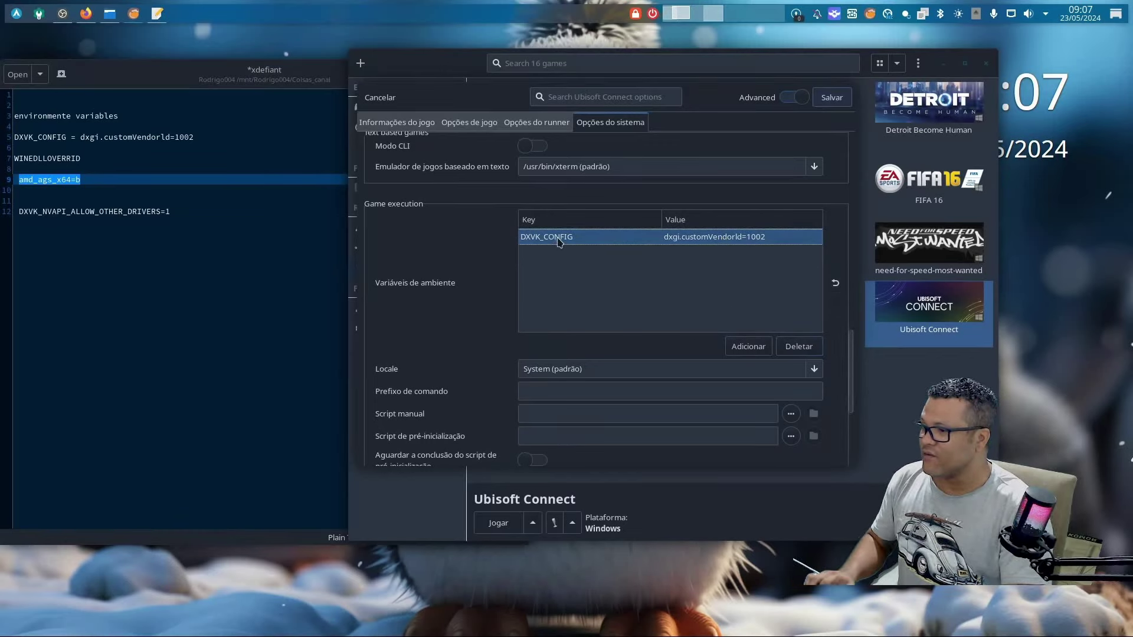
pyautogui.click(47, 212)
pyautogui.click(587, 242)
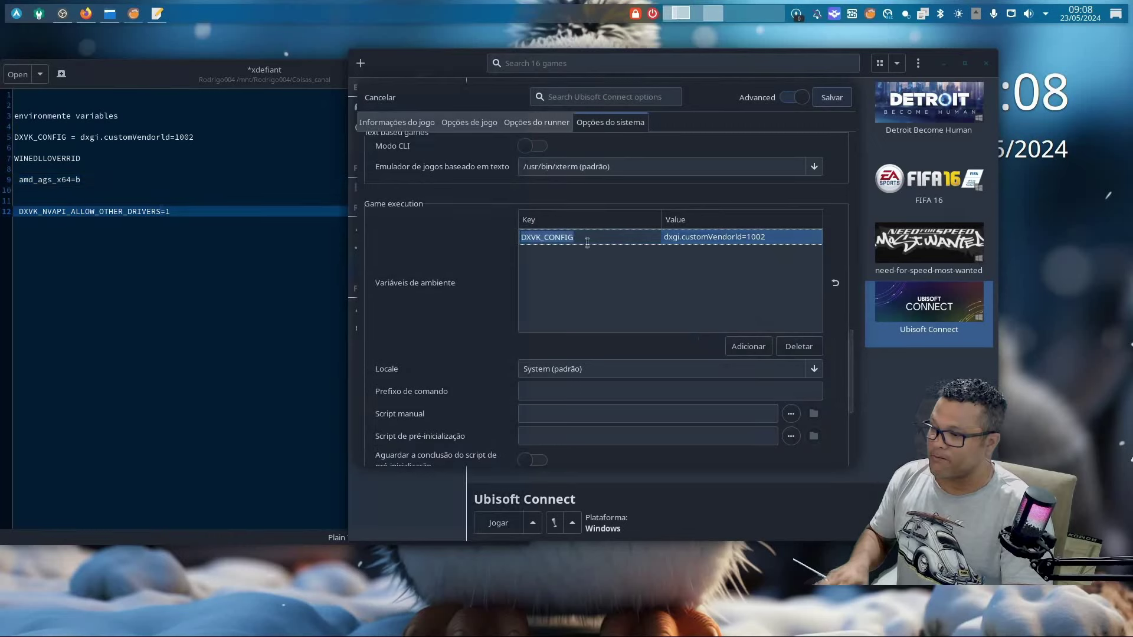
pyautogui.write('DXVK_NVAPI_ALLOW_OTHER_DRIVERS')
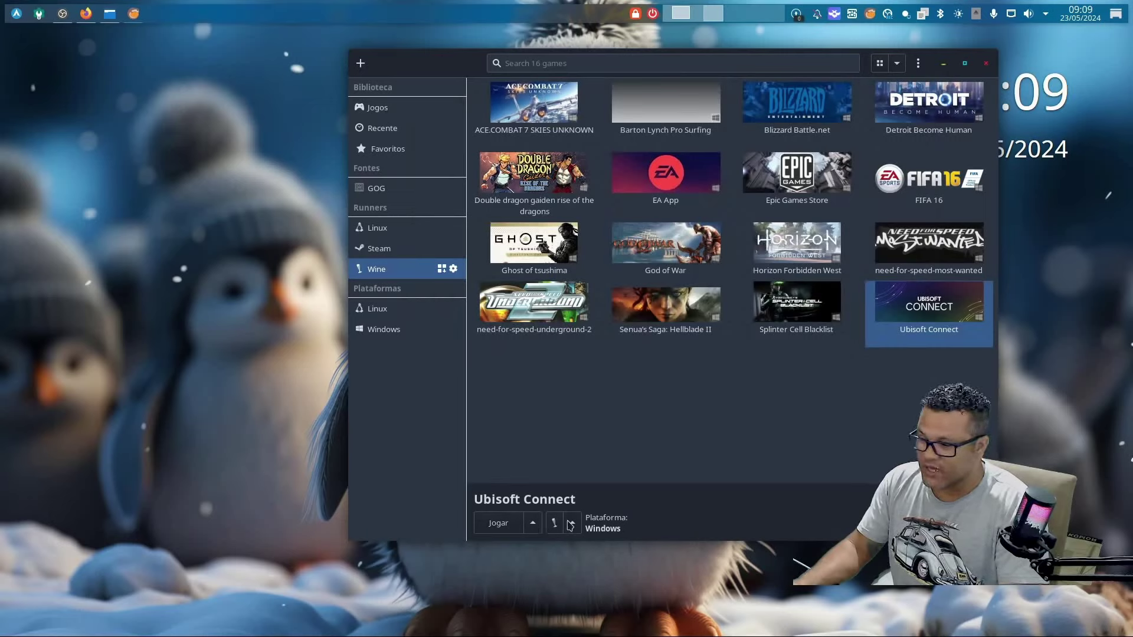
# Step: Launch Winetricks for Ubisoft Connect and open its default wineprefix
pyautogui.click(571, 527)
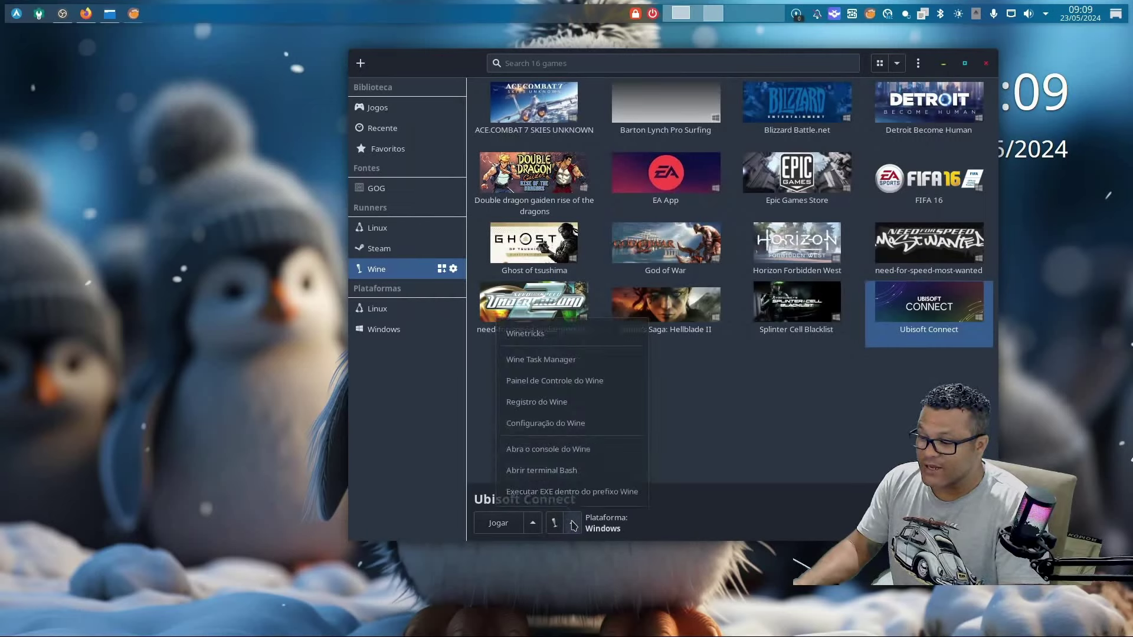
pyautogui.click(522, 334)
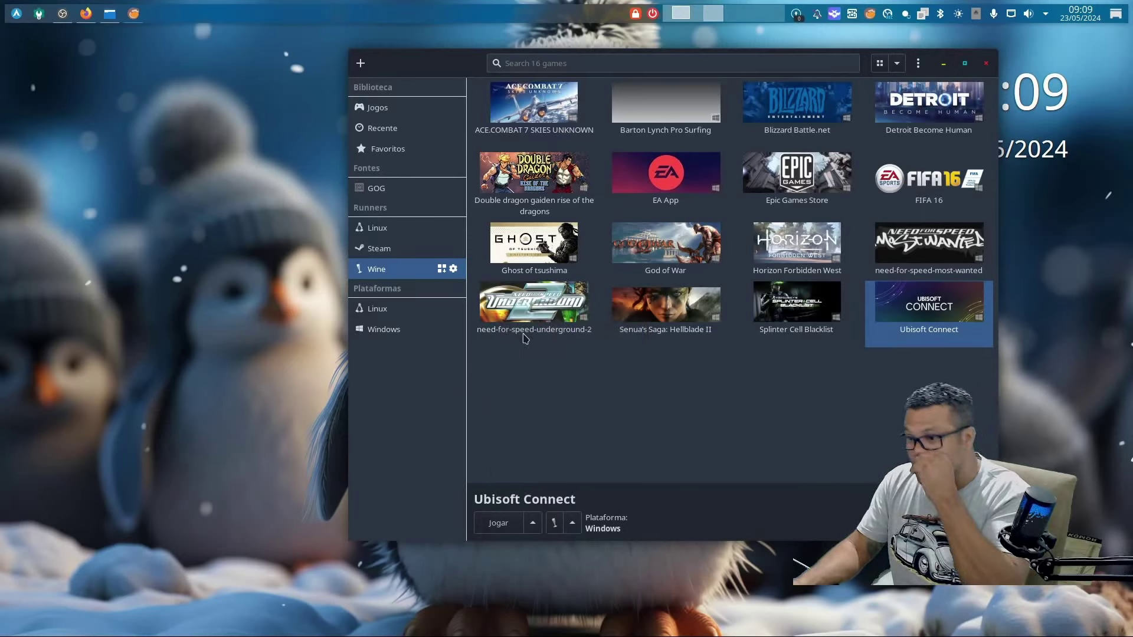
pyautogui.moveTo(568, 198); pyautogui.dragTo(585, 105)
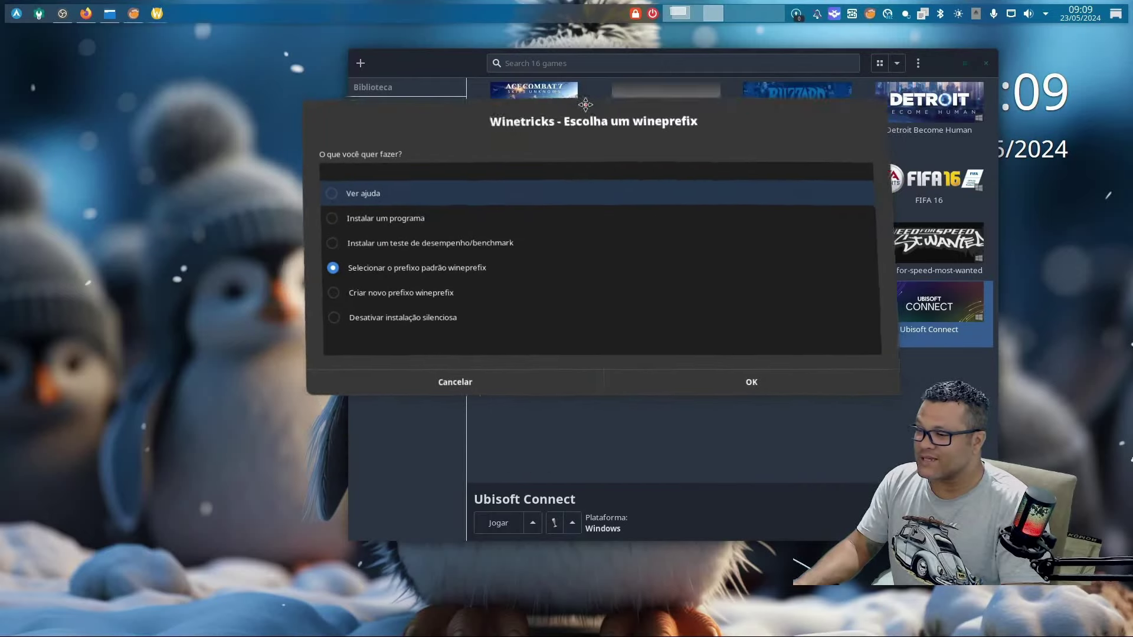
pyautogui.click(638, 378)
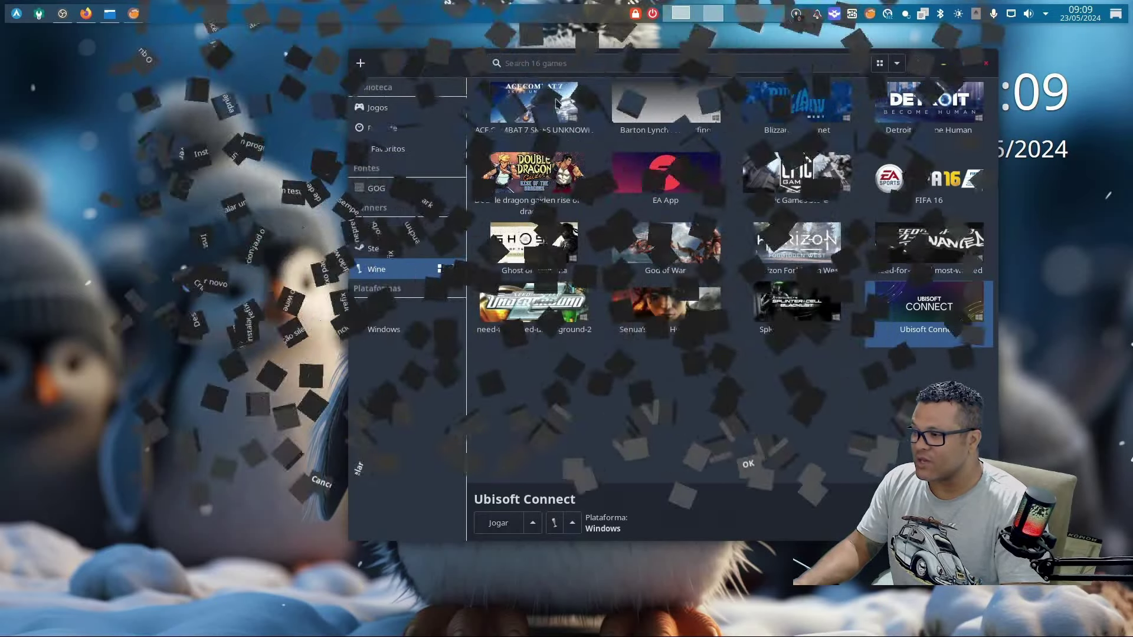
pyautogui.click(334, 273)
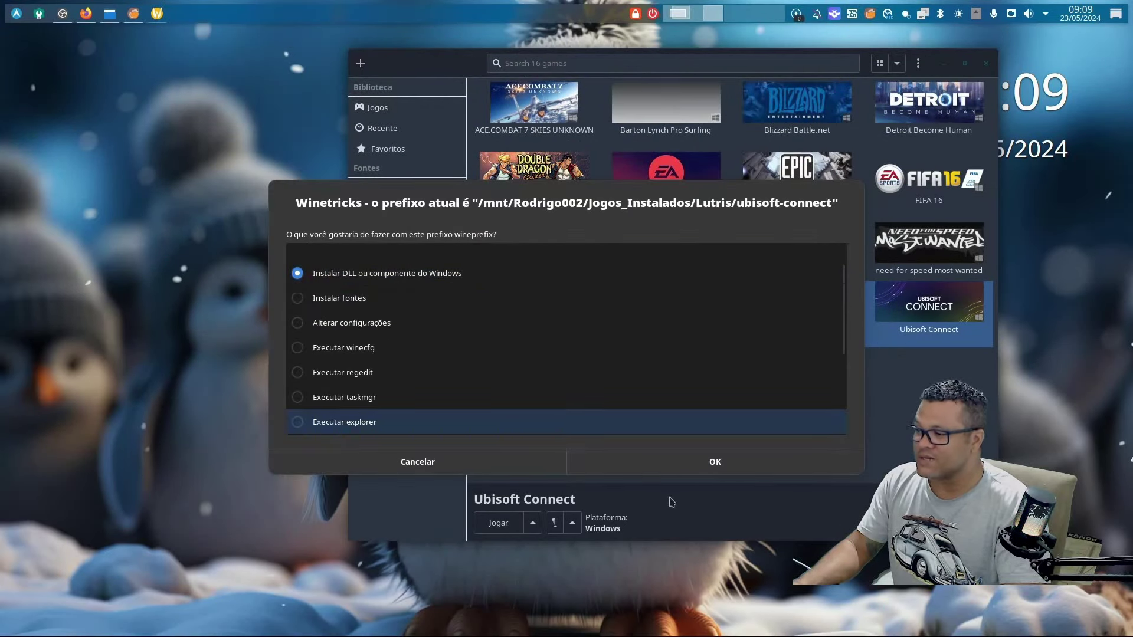
# Step: Install the pdh package (MS pdh.dll, Performance Data Helper) in the ubisoft-connect prefix as a Windows DLL or component
pyautogui.click(737, 469)
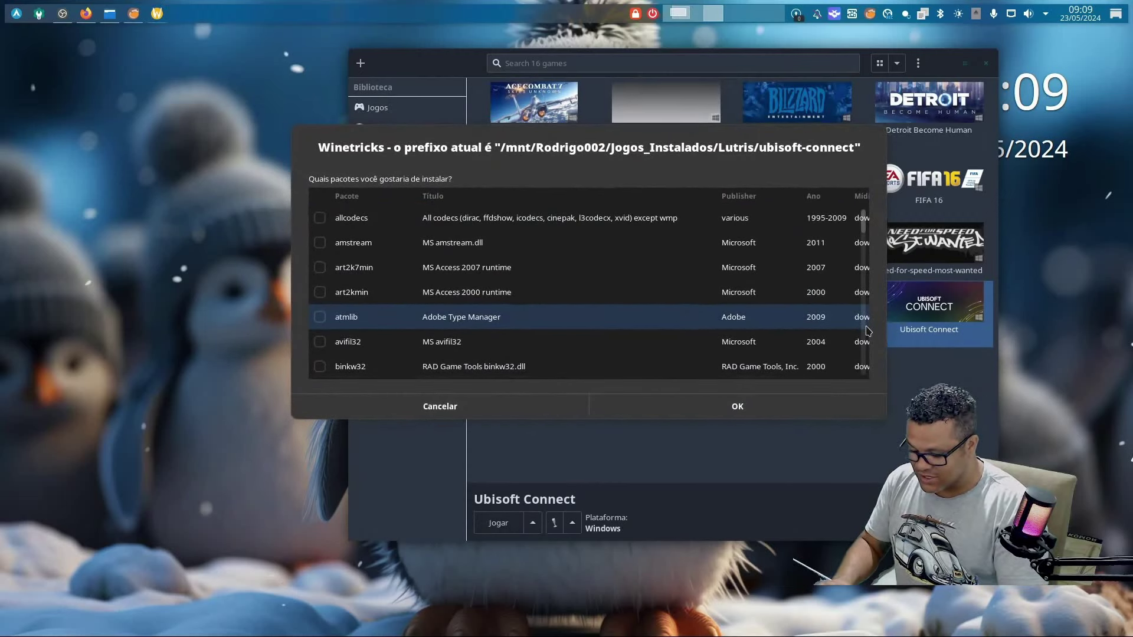
pyautogui.write('pdh')
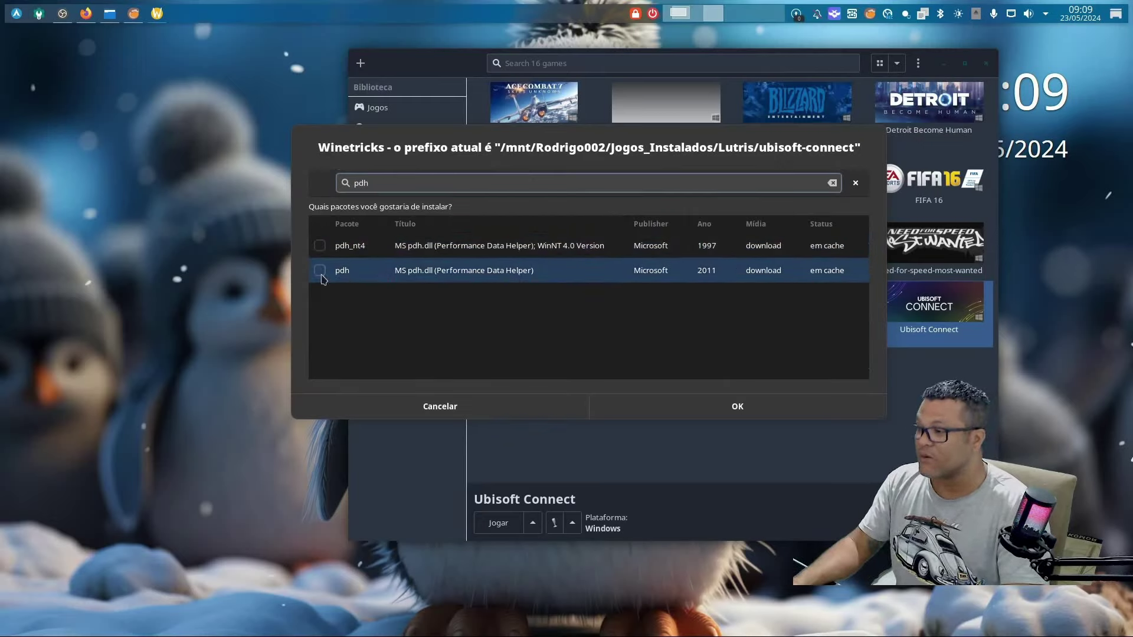
pyautogui.click(320, 272)
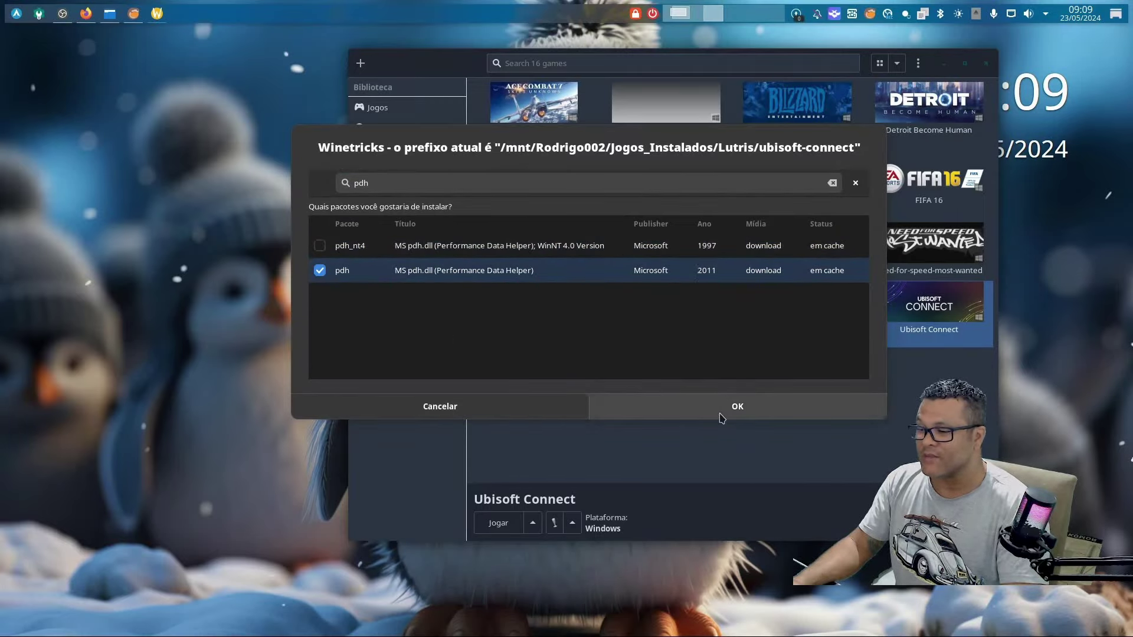
pyautogui.click(736, 419)
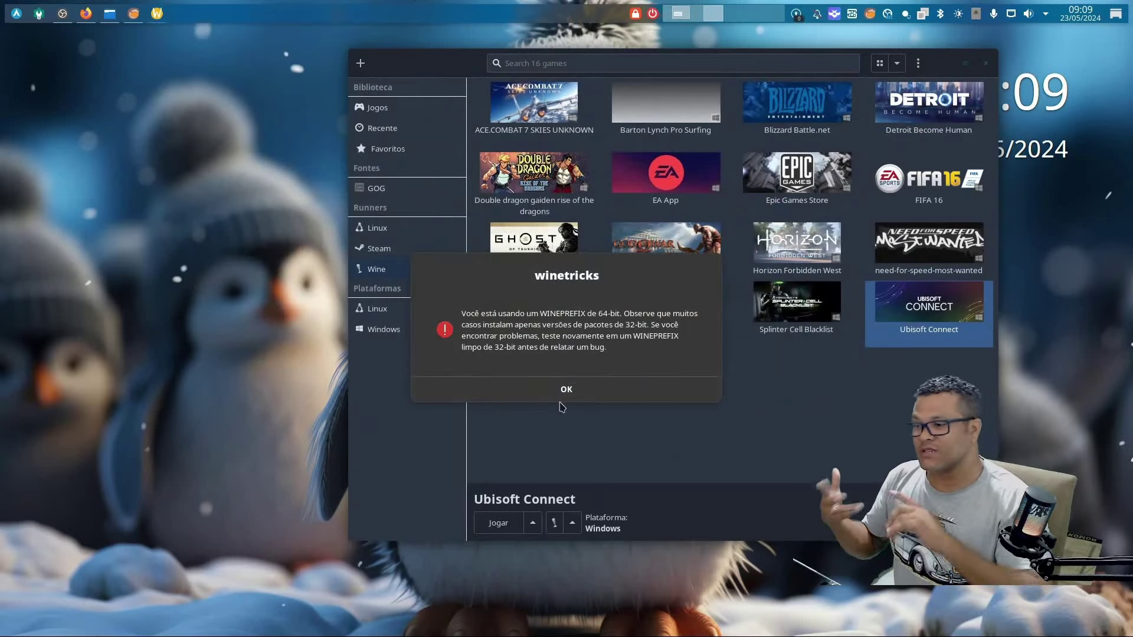
pyautogui.click(559, 401)
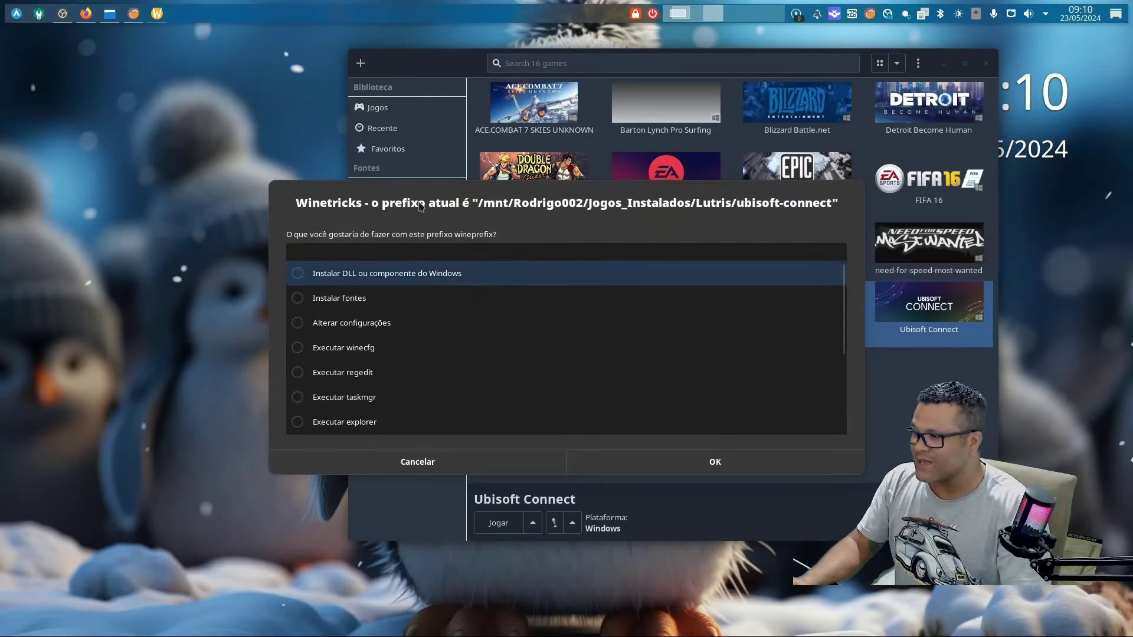
# Step: Reopen the Windows DLL and component list, look up pdh to check its installation state, and close Winetricks without further changes
pyautogui.moveTo(468, 190); pyautogui.dragTo(473, 162)
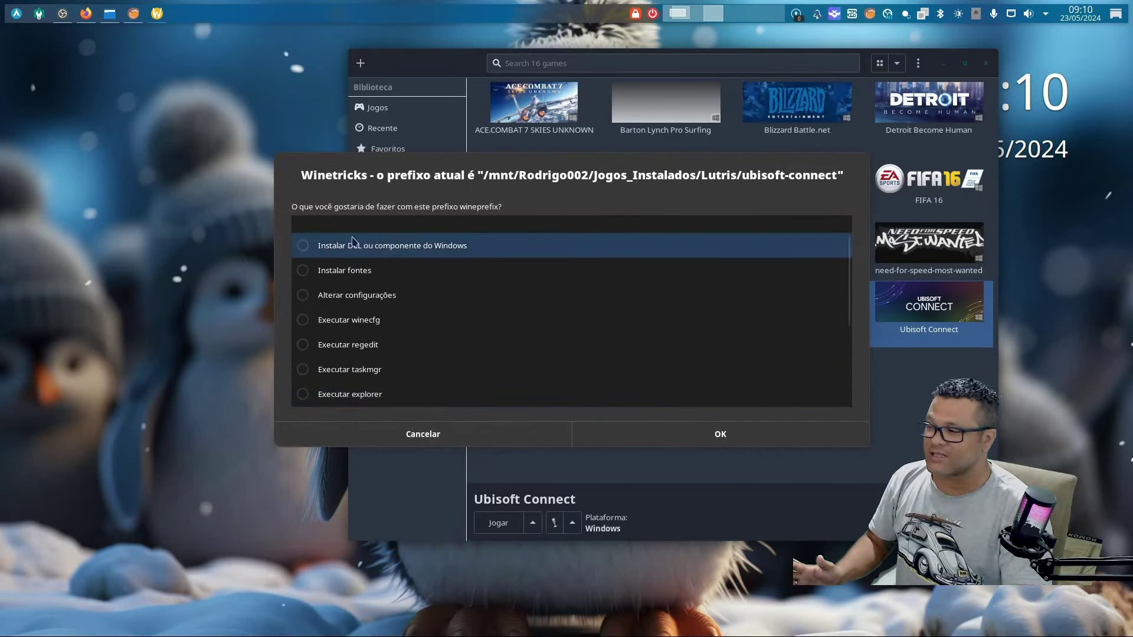
pyautogui.click(326, 248)
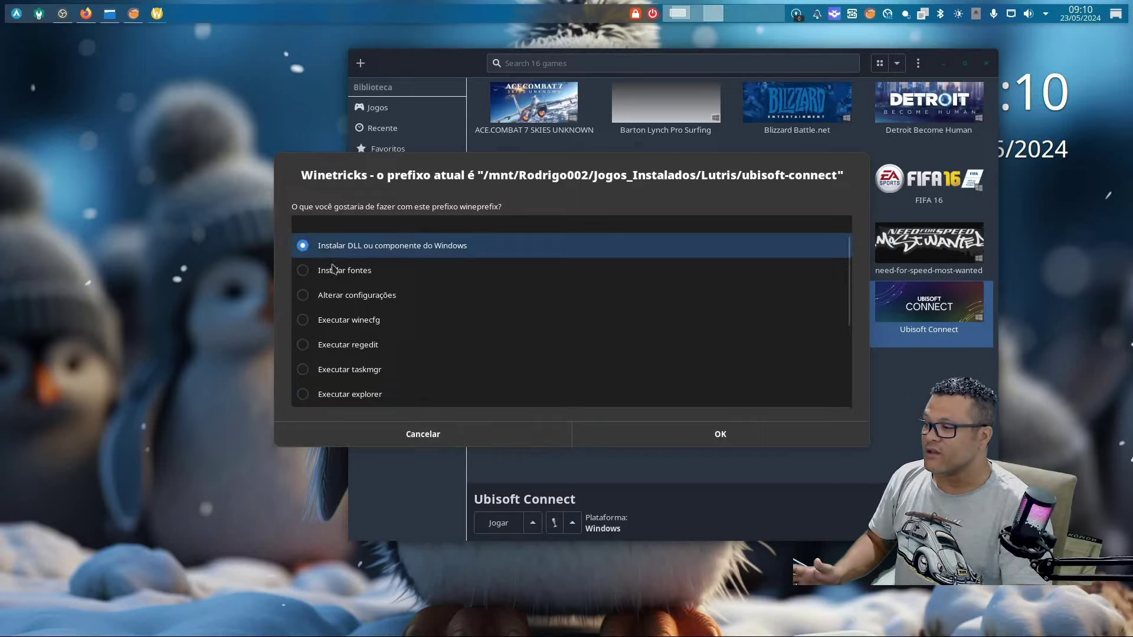
pyautogui.click(722, 436)
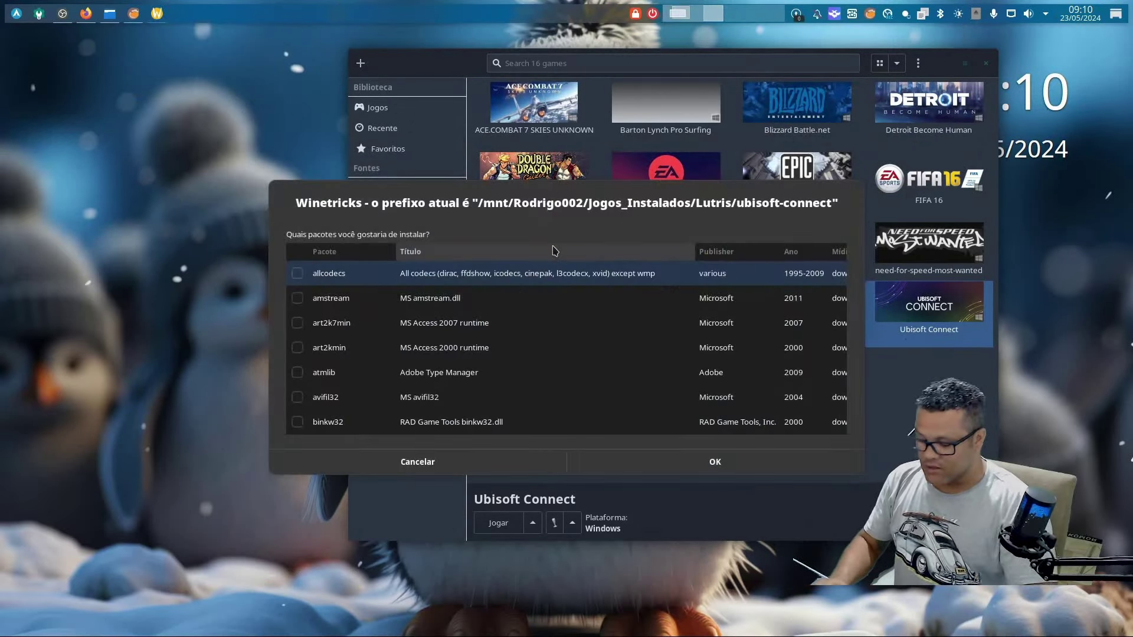
pyautogui.write('pdh')
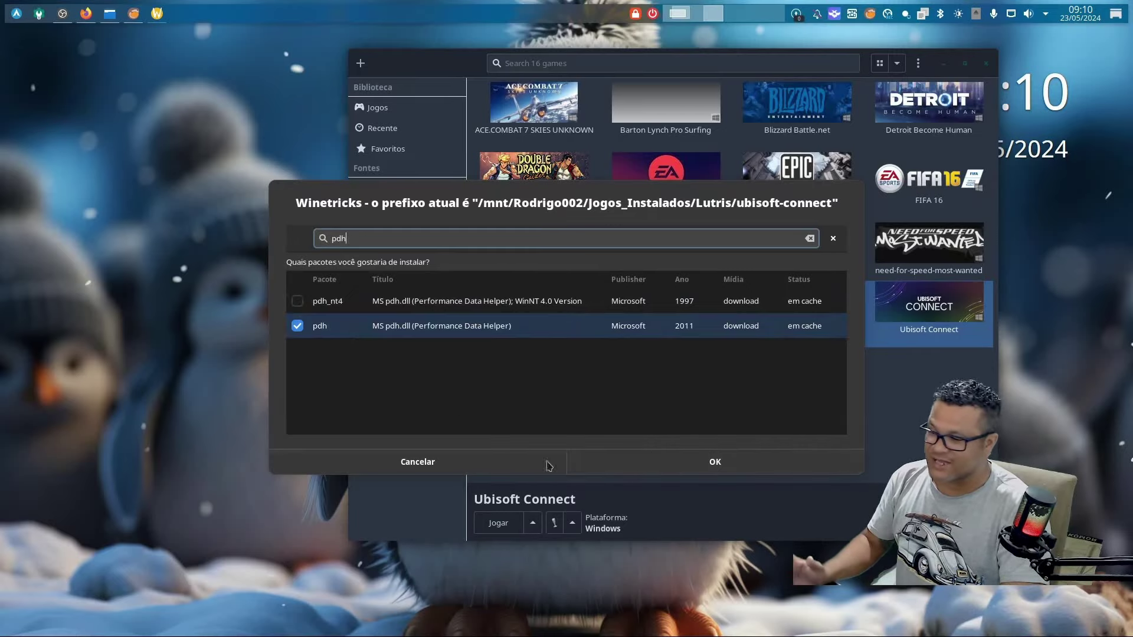
pyautogui.click(489, 464)
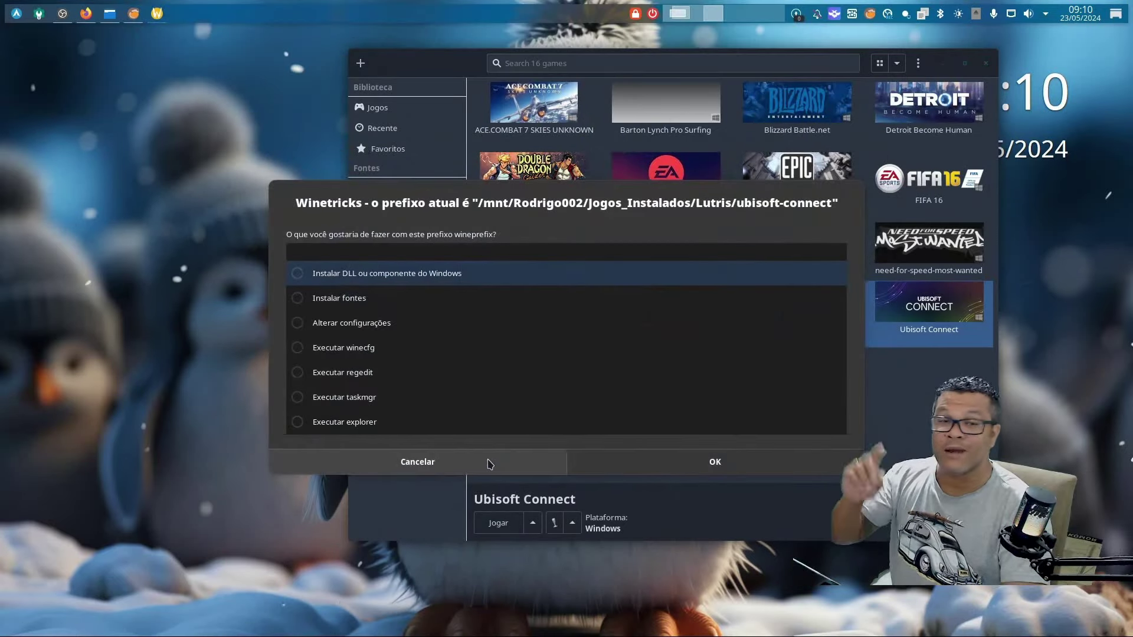
pyautogui.click(434, 467)
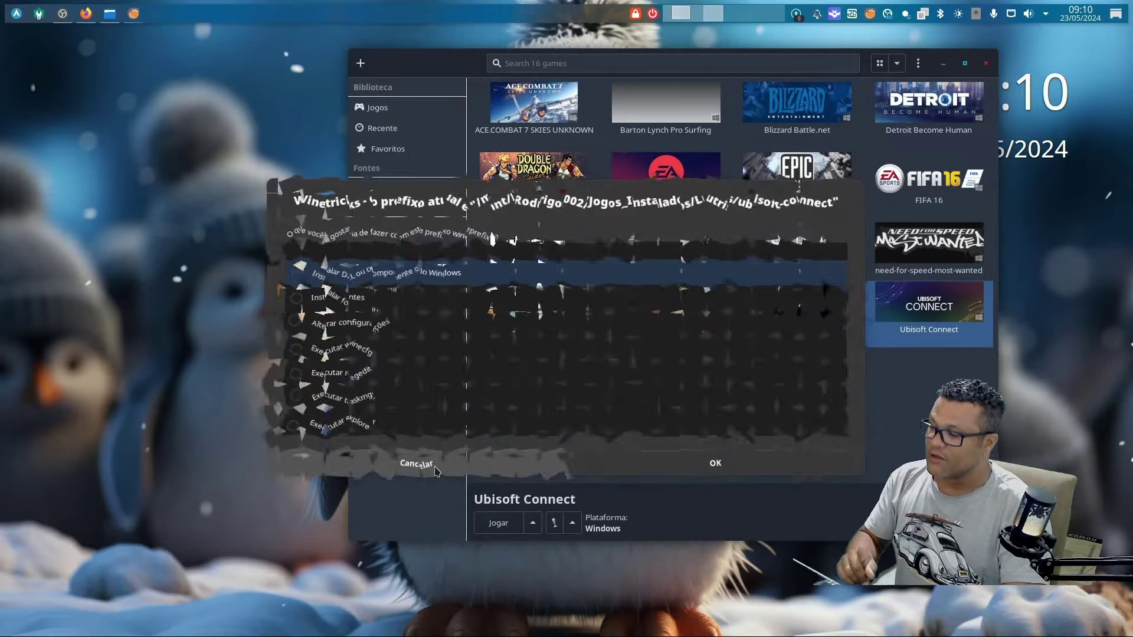
pyautogui.click(412, 467)
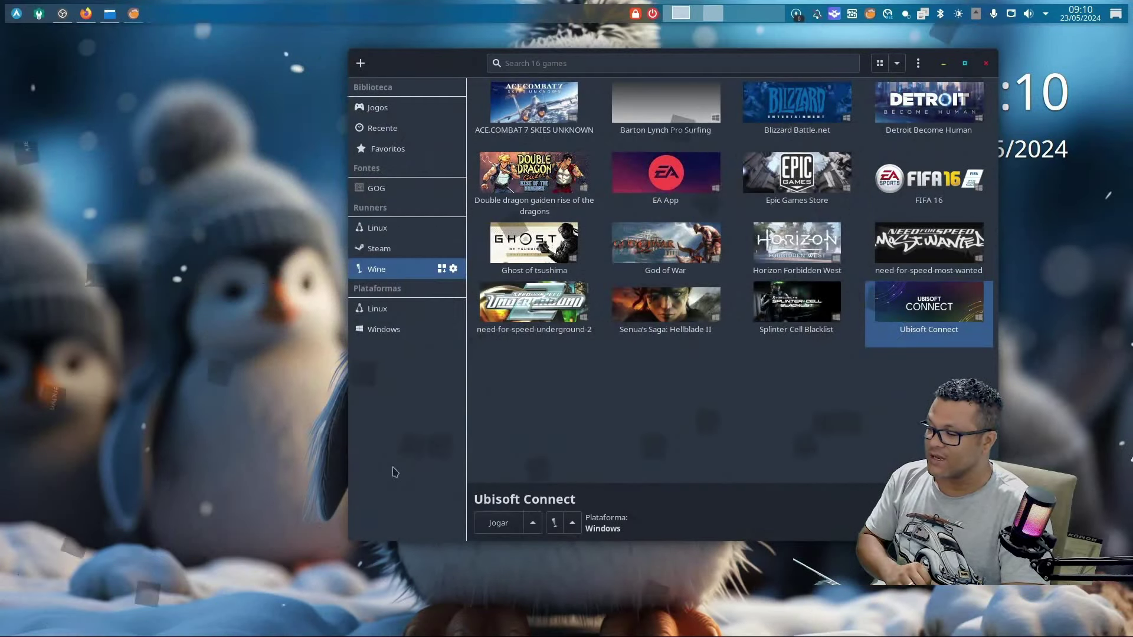
# Step: In the Dolphin file manager, look inside the games folder under Jogos_Instalados/Lutris and cut that folder for moving
pyautogui.moveTo(444, 75); pyautogui.dragTo(300, 77)
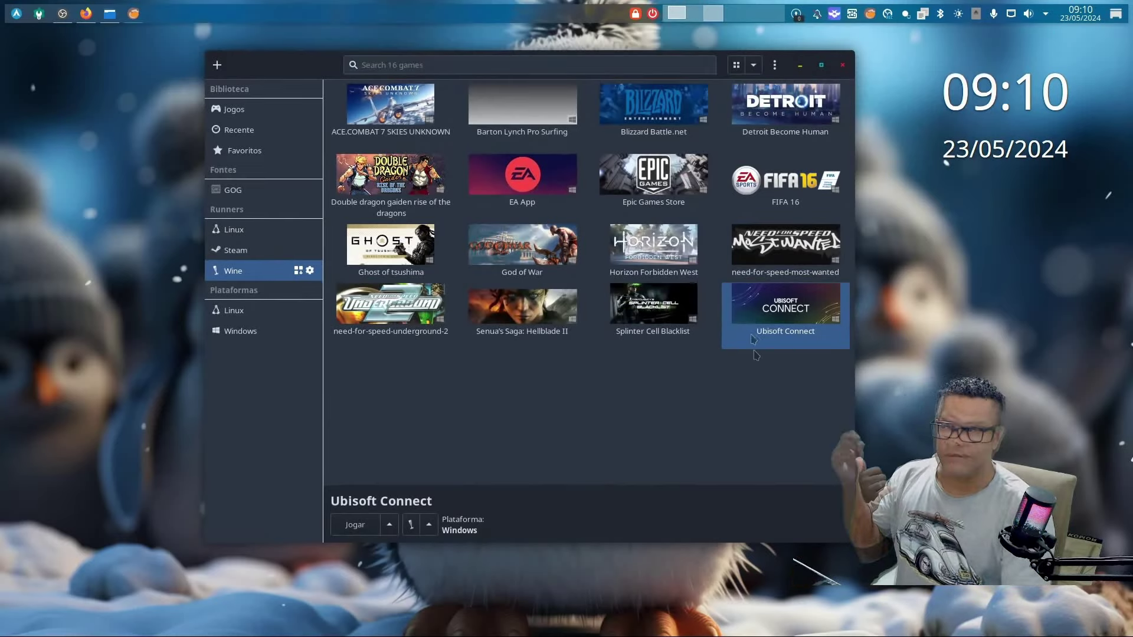
pyautogui.click(110, 13)
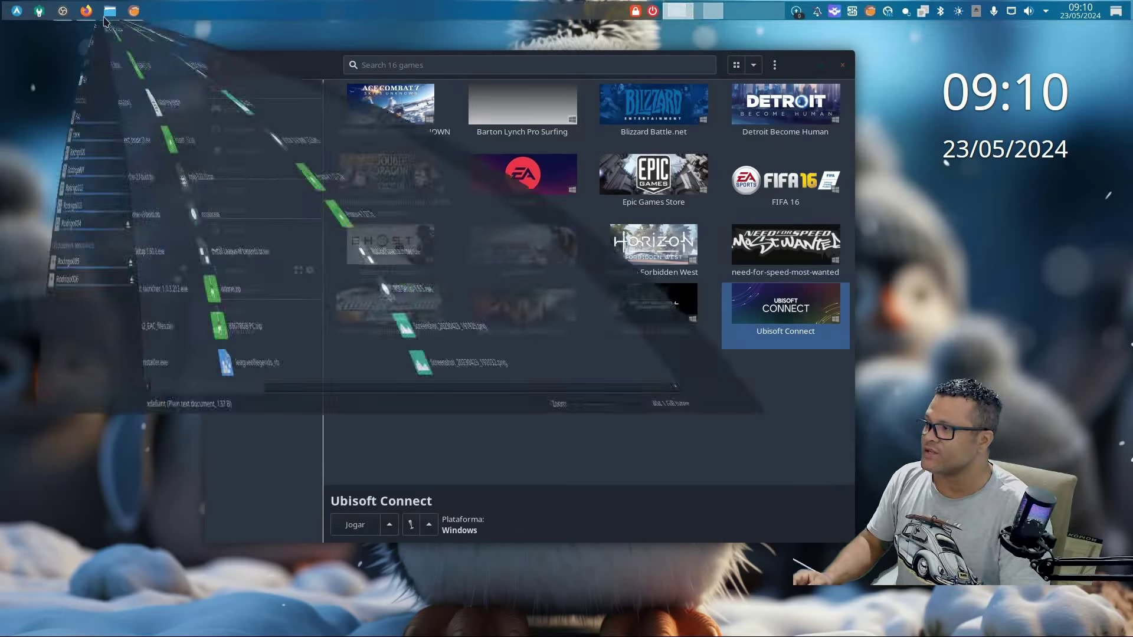
pyautogui.click(43, 190)
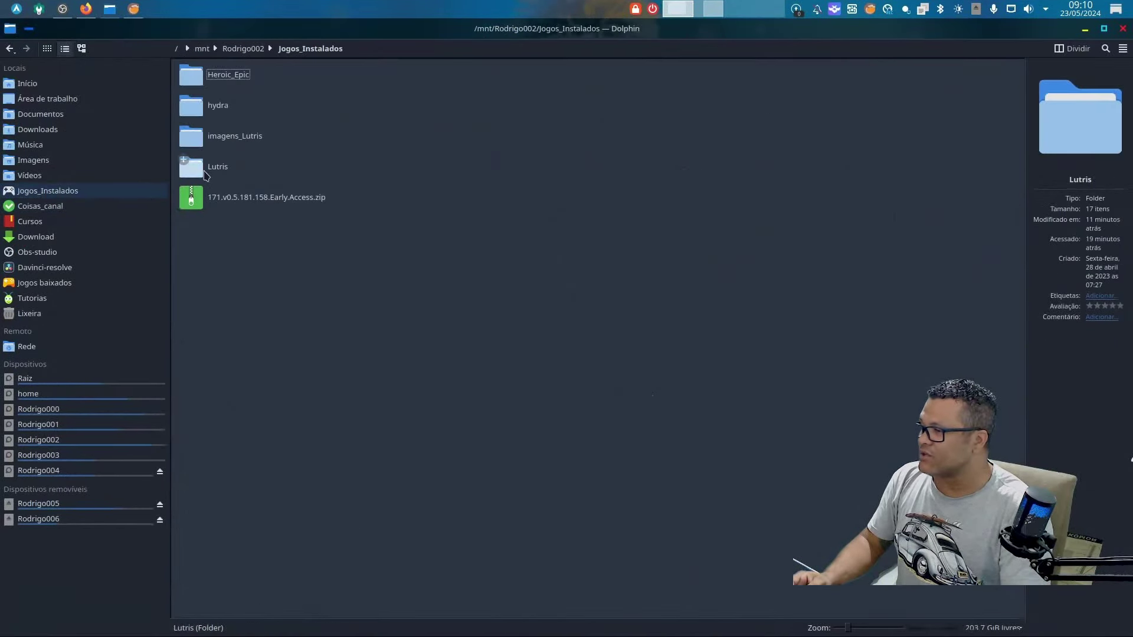
pyautogui.click(195, 167)
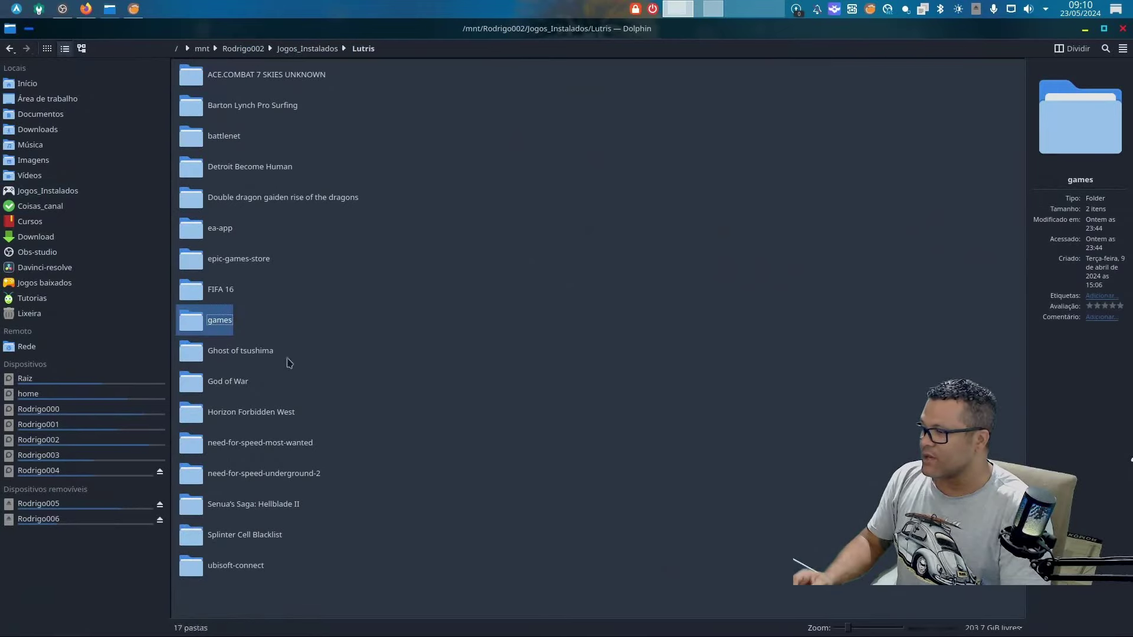
pyautogui.click(230, 328)
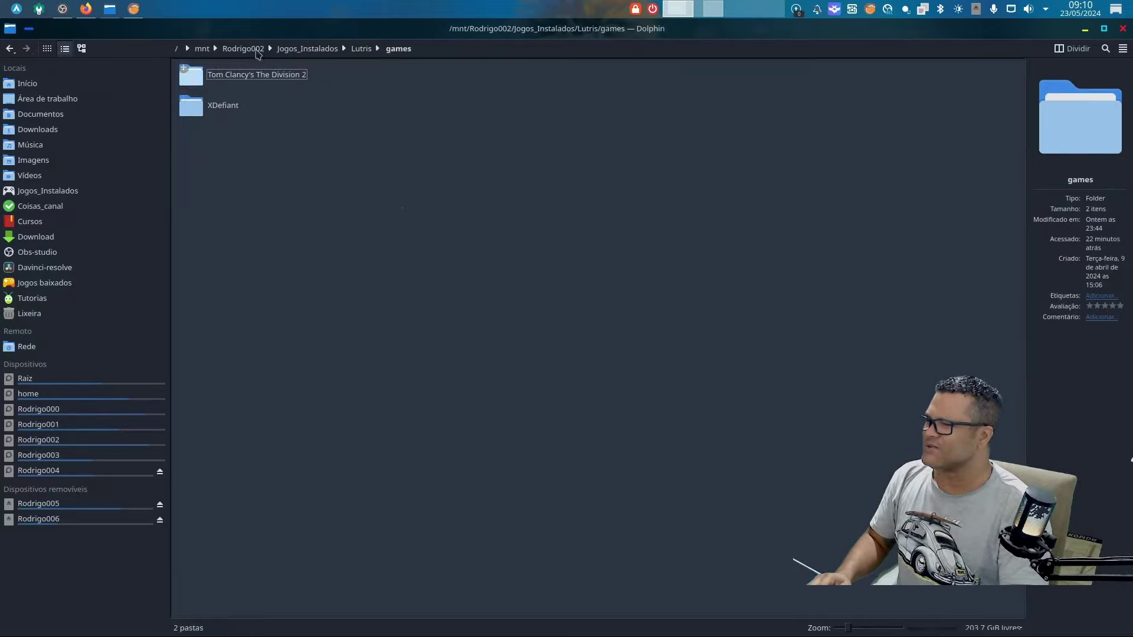
pyautogui.click(361, 48)
pyautogui.rightClick(216, 329)
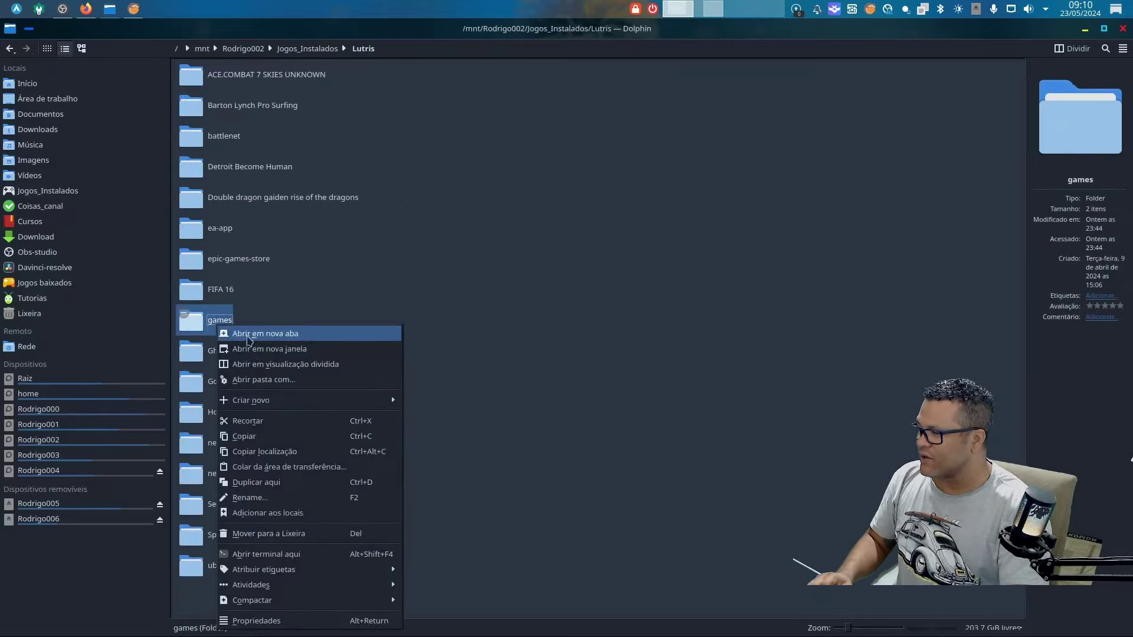
pyautogui.click(278, 420)
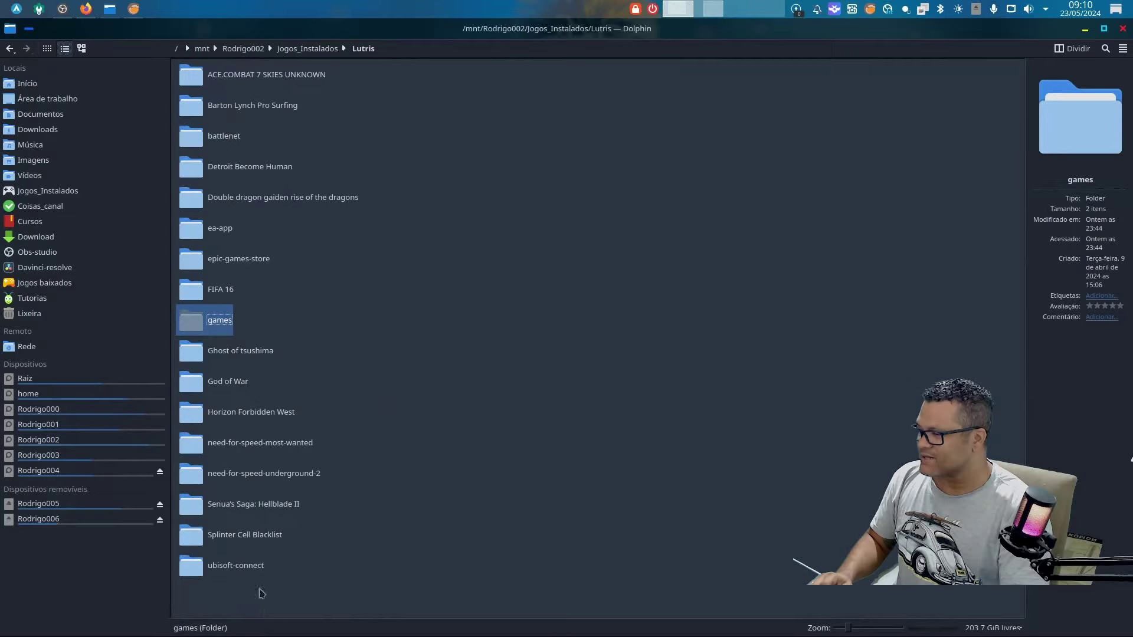
# Step: Paste the games folder into ubisoft-connect/drive_c/Program Files (x86)/Ubisoft/Ubisoft Game Launcher and close the file manager
pyautogui.click(253, 567)
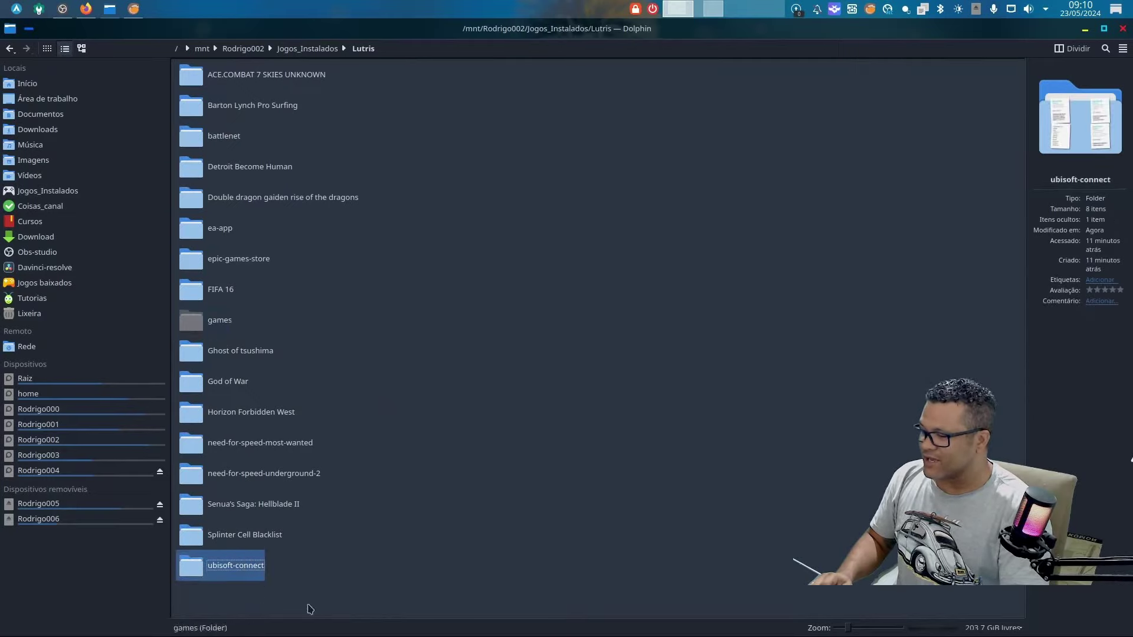
pyautogui.doubleClick(254, 567)
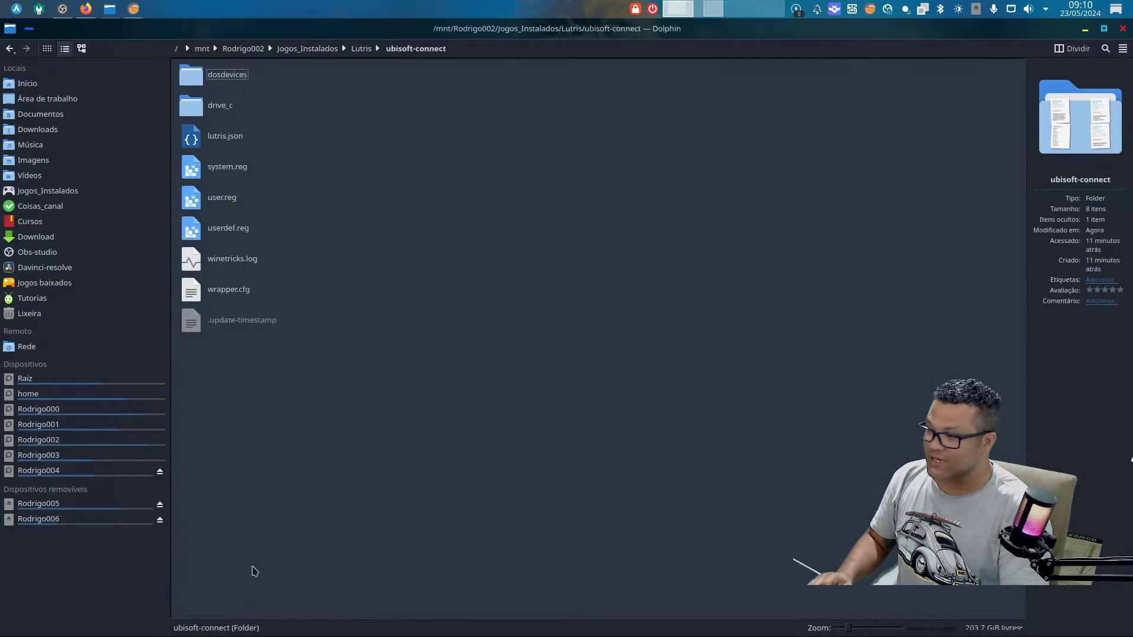
pyautogui.doubleClick(222, 106)
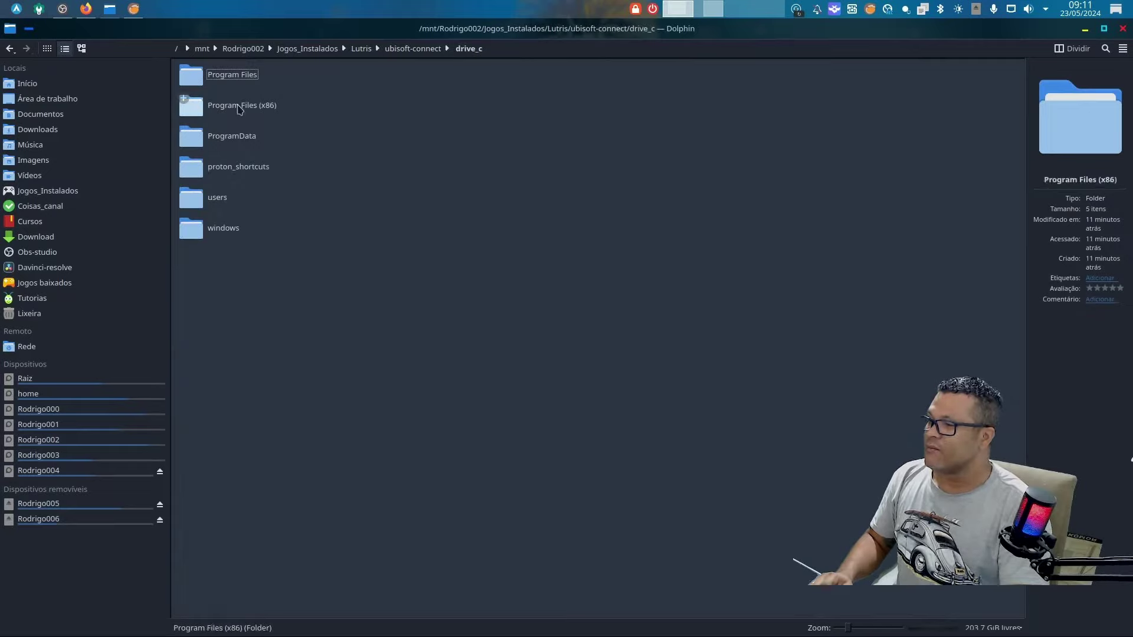
pyautogui.doubleClick(239, 108)
pyautogui.click(222, 139)
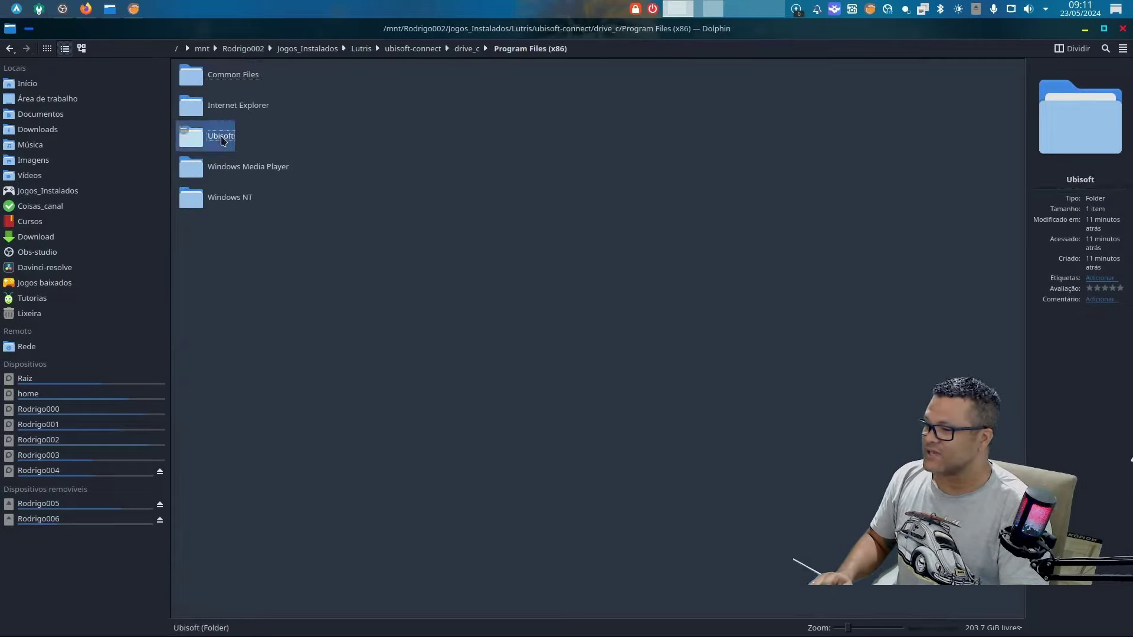
pyautogui.doubleClick(222, 140)
pyautogui.doubleClick(230, 74)
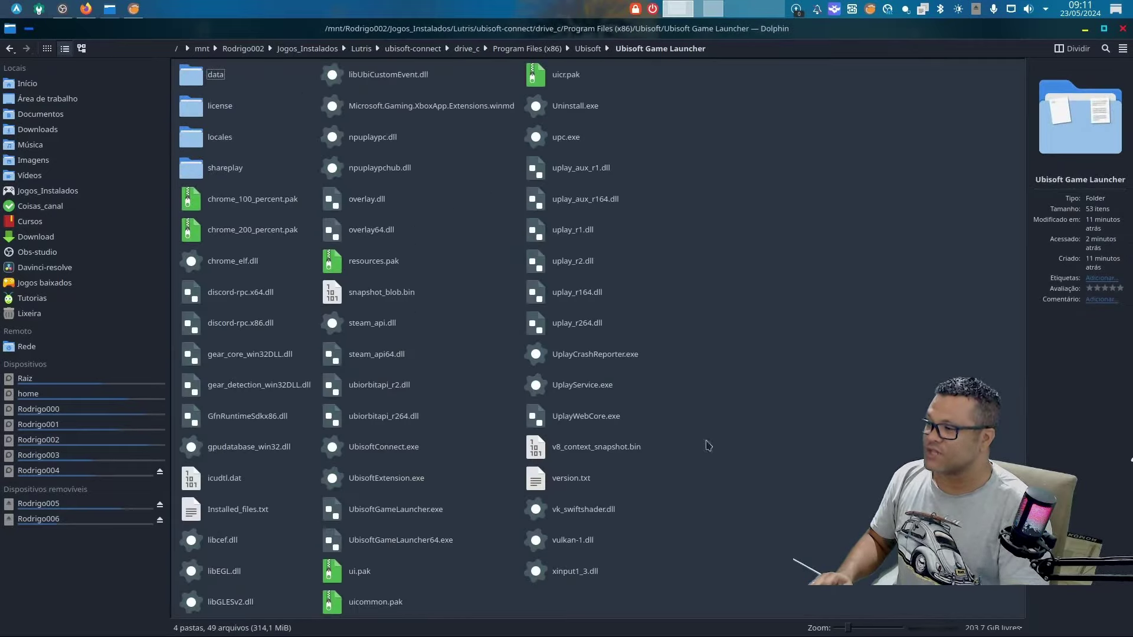
pyautogui.rightClick(698, 172)
pyautogui.click(744, 218)
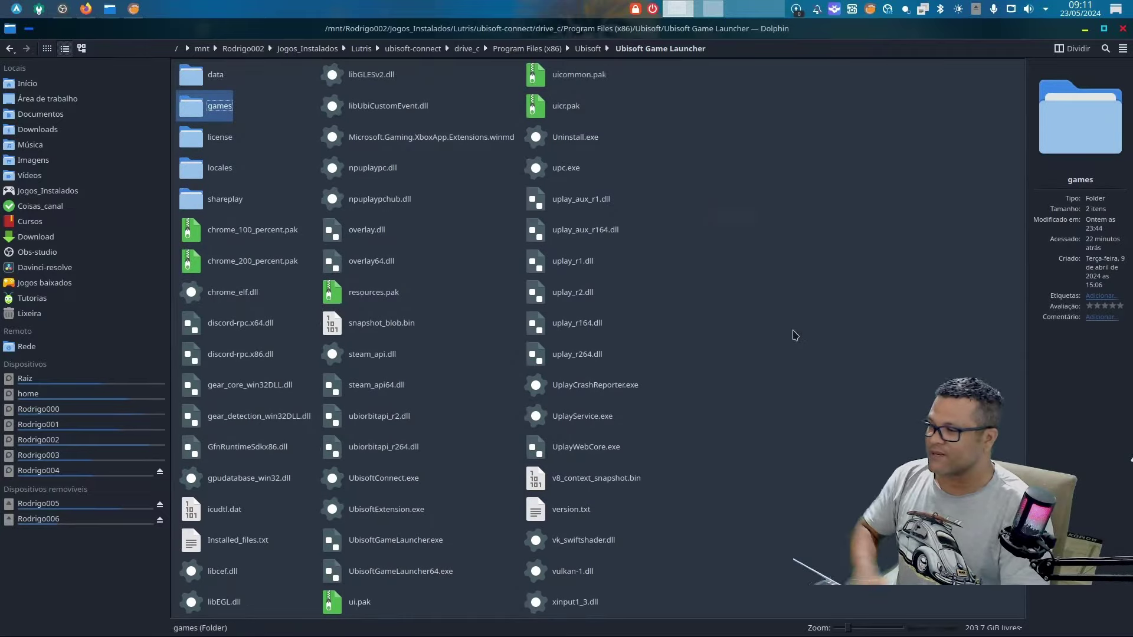
pyautogui.click(1123, 28)
# Step: Launch Ubisoft Connect from Lutris, set its interface language to Português brasileiro, and return to the login form
pyautogui.doubleClick(785, 308)
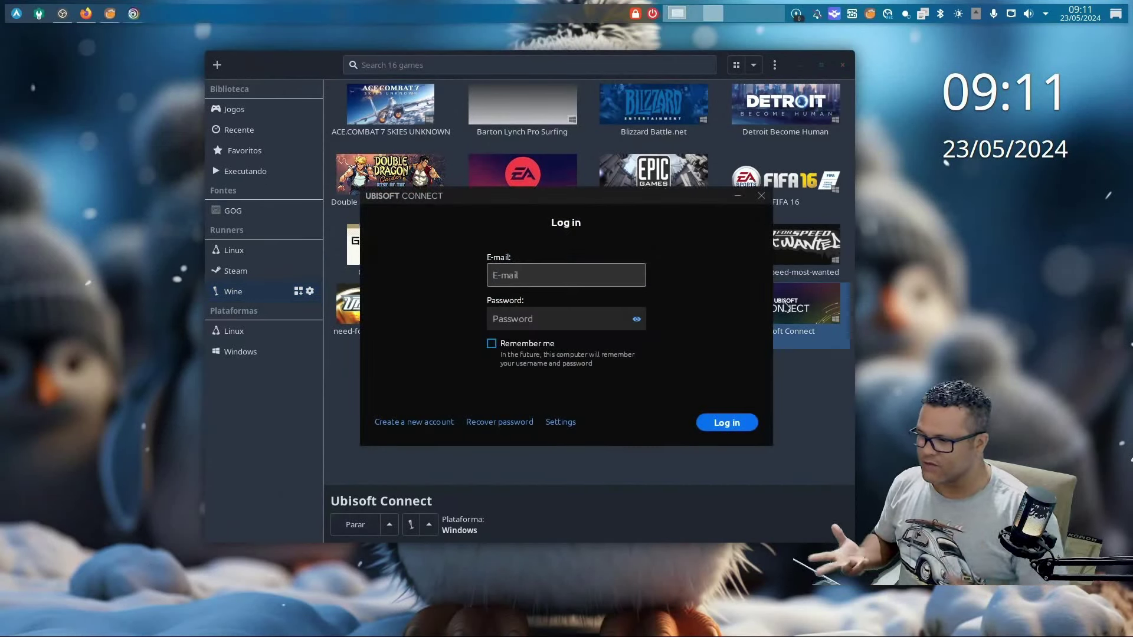
pyautogui.click(572, 424)
pyautogui.click(563, 274)
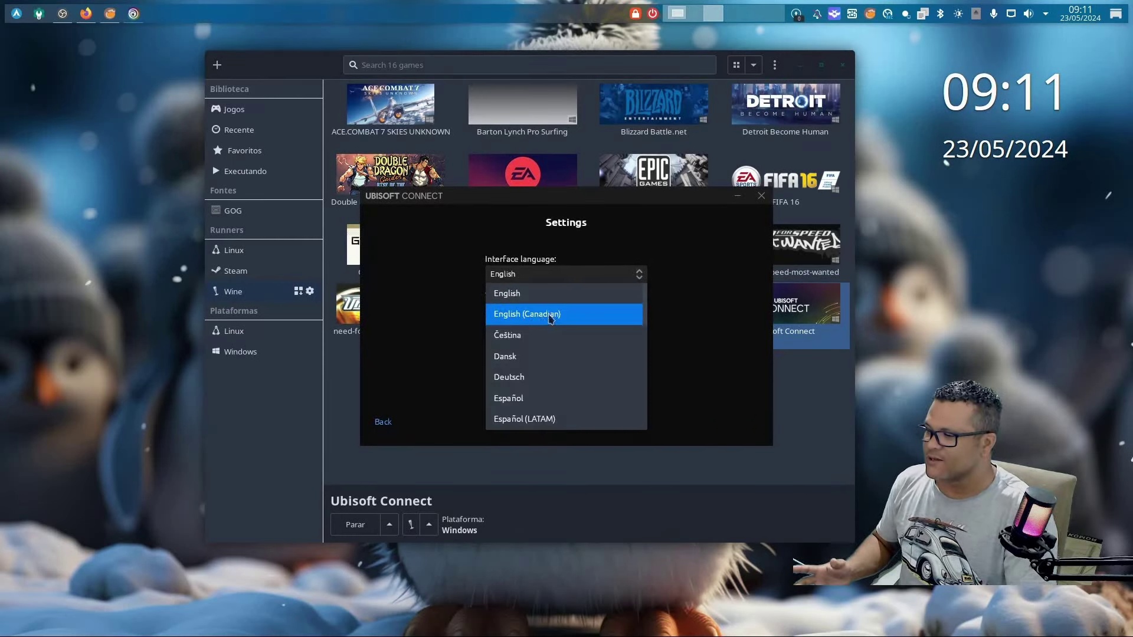
pyautogui.scroll(-6, 543, 378)
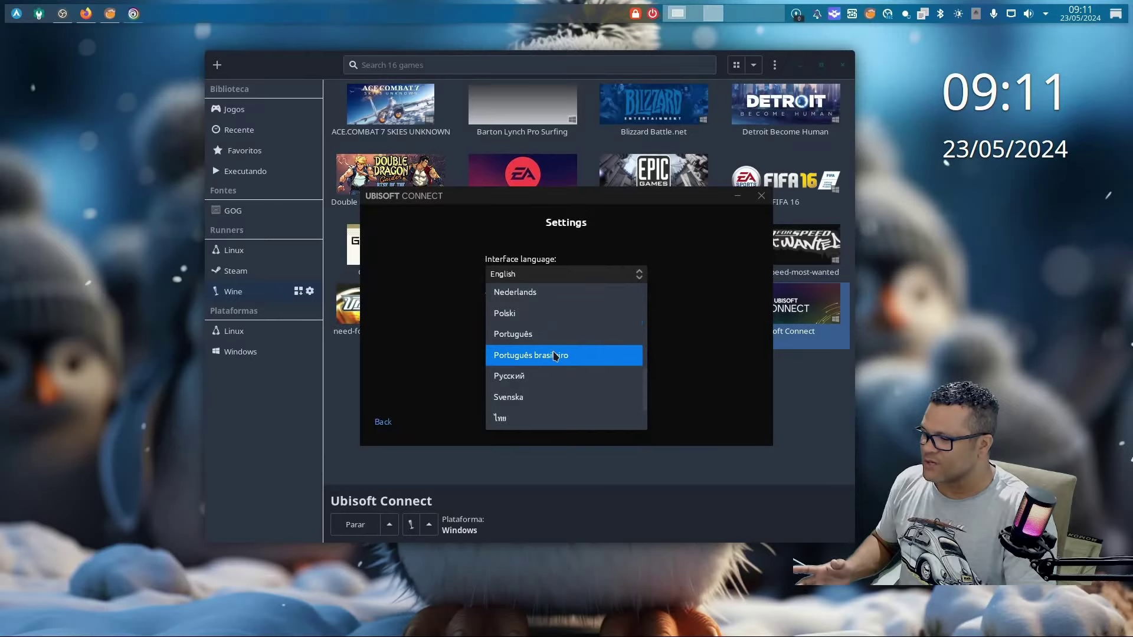
pyautogui.click(562, 355)
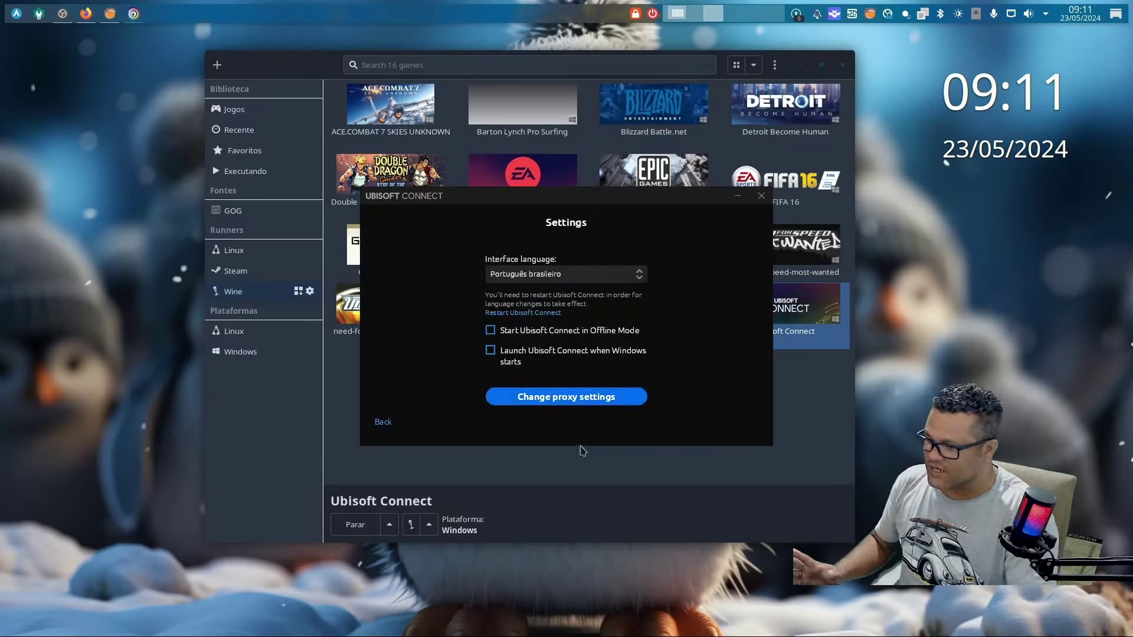
pyautogui.click(380, 422)
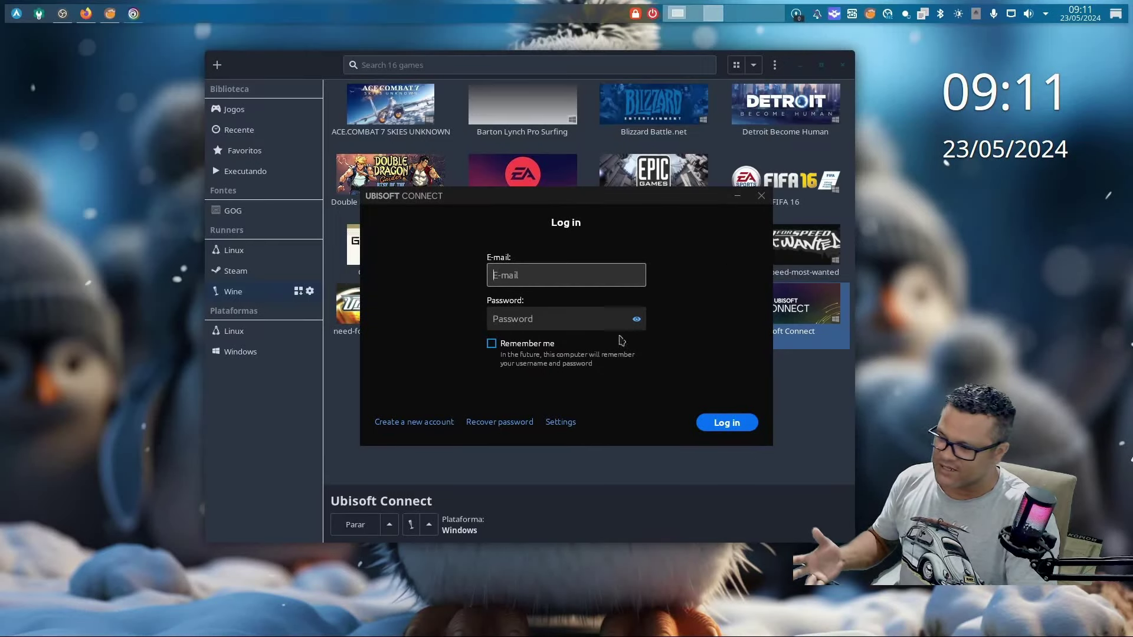
# Step: Close Ubisoft Connect, stop its running process in Lutris, and launch it again
pyautogui.click(760, 195)
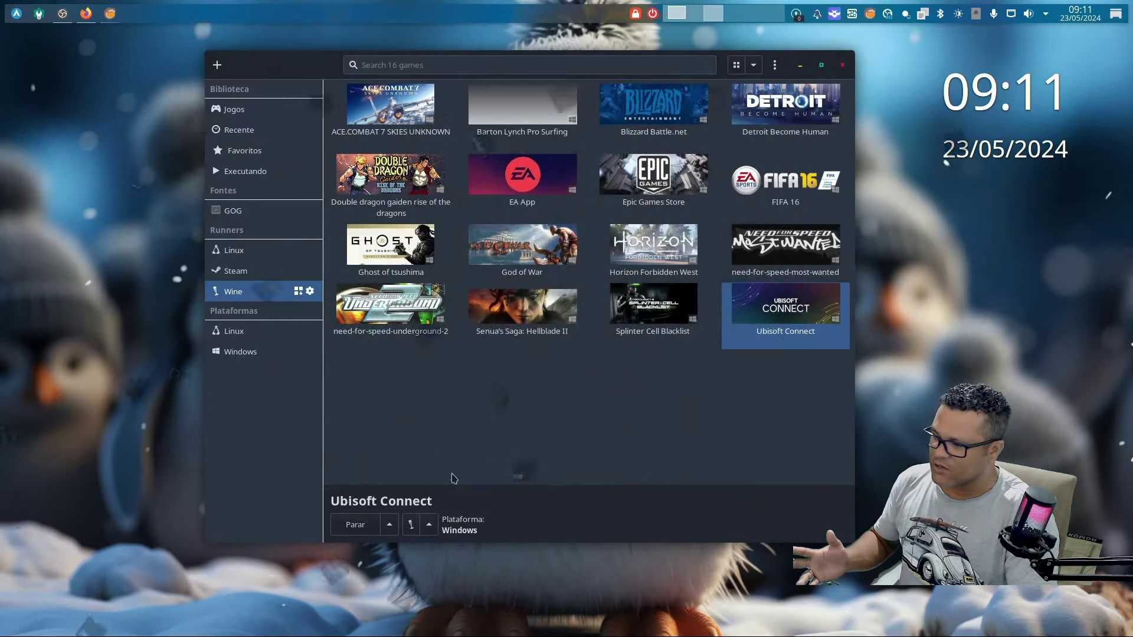
pyautogui.click(358, 529)
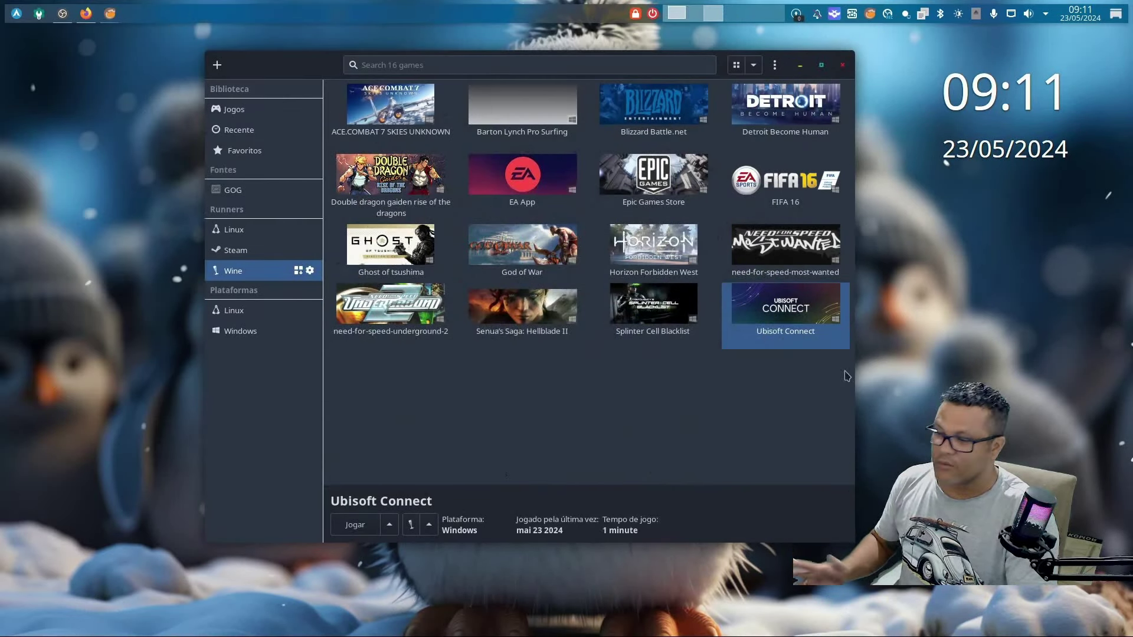
pyautogui.doubleClick(785, 297)
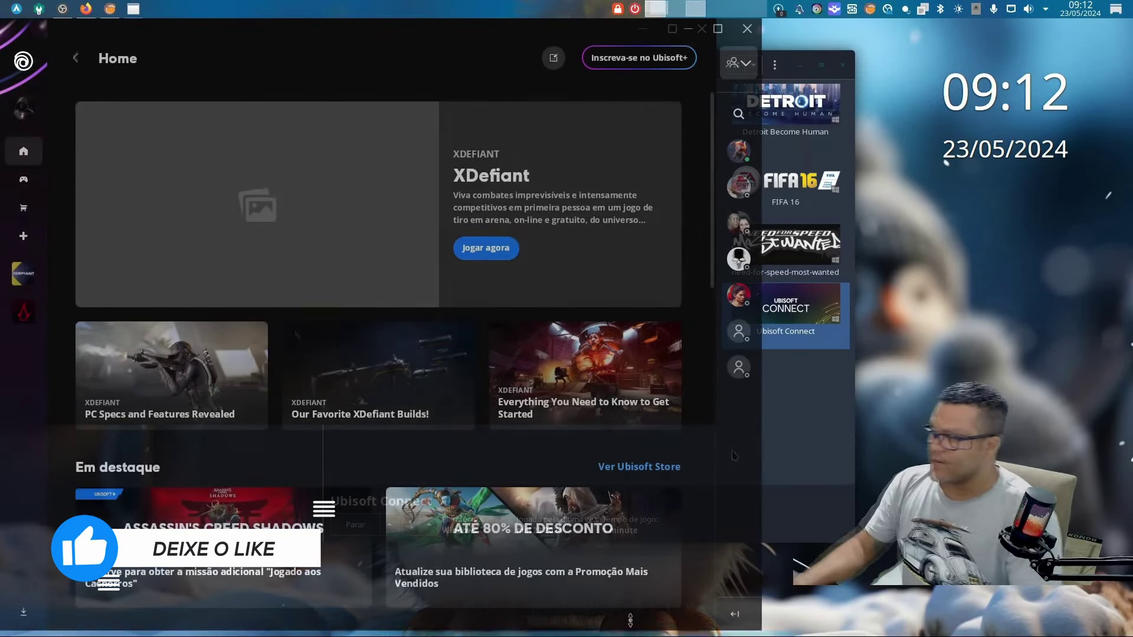
# Step: Open the XDefiant page from the Ubisoft Connect game library
pyautogui.click(27, 184)
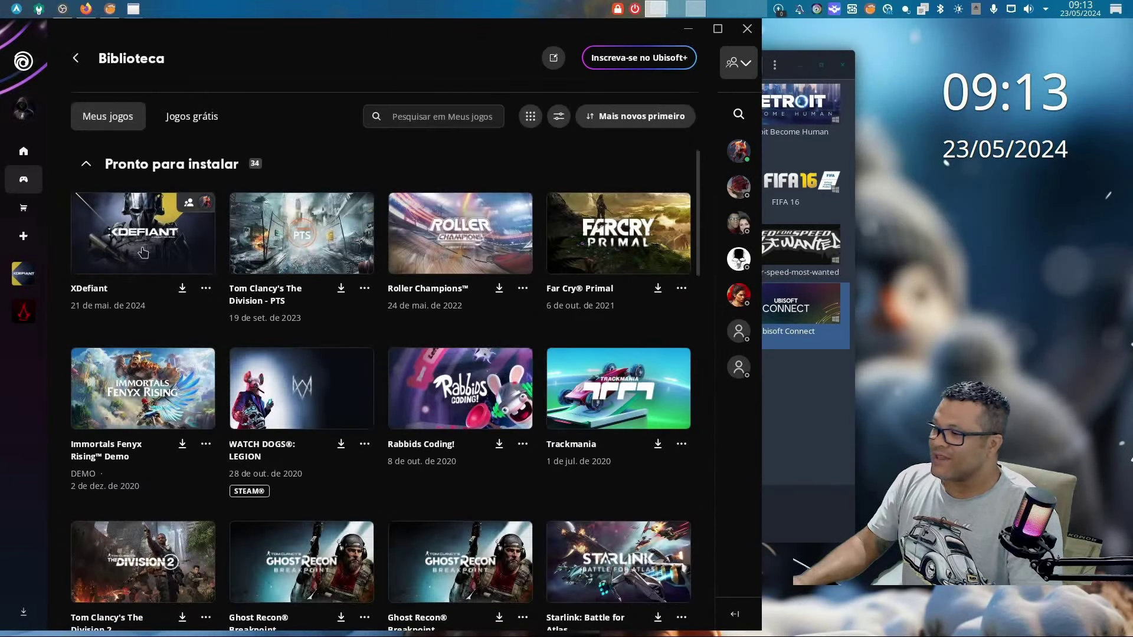
pyautogui.click(208, 299)
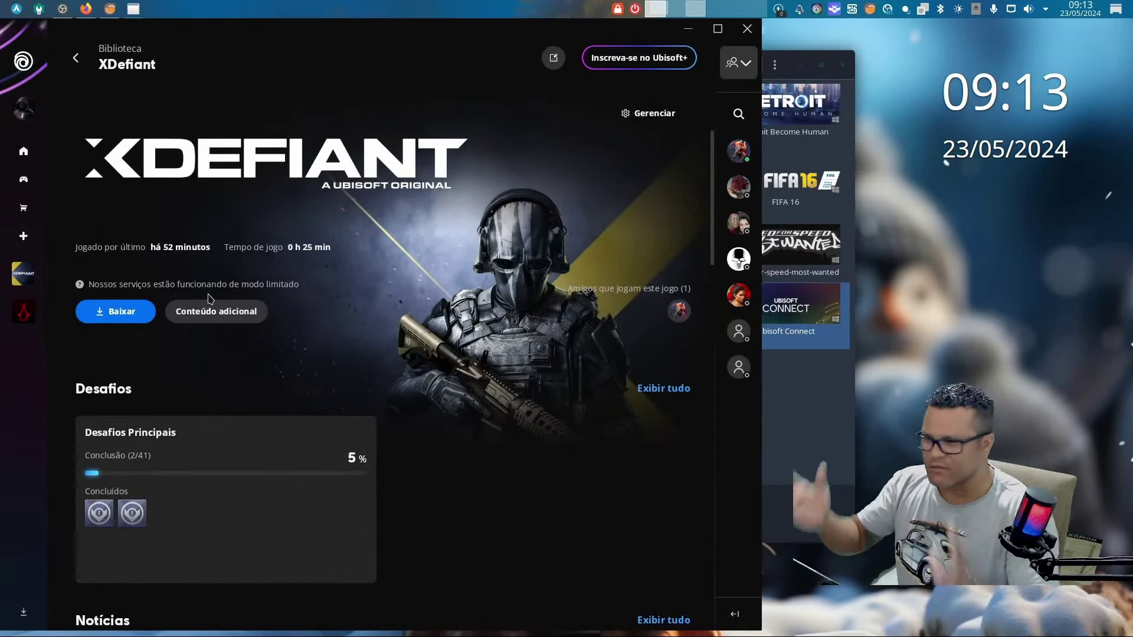
# Step: Install XDefiant in Português brasileiro to the default games/XDefiant directory, accept the EULA, and open the download manager
pyautogui.click(125, 320)
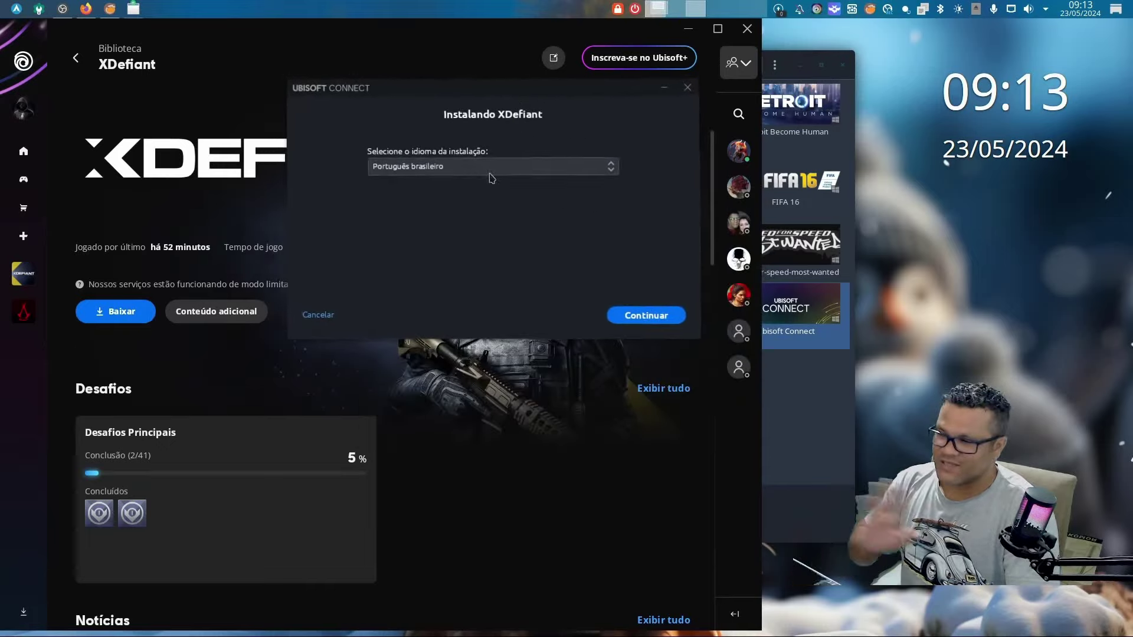
pyautogui.click(637, 316)
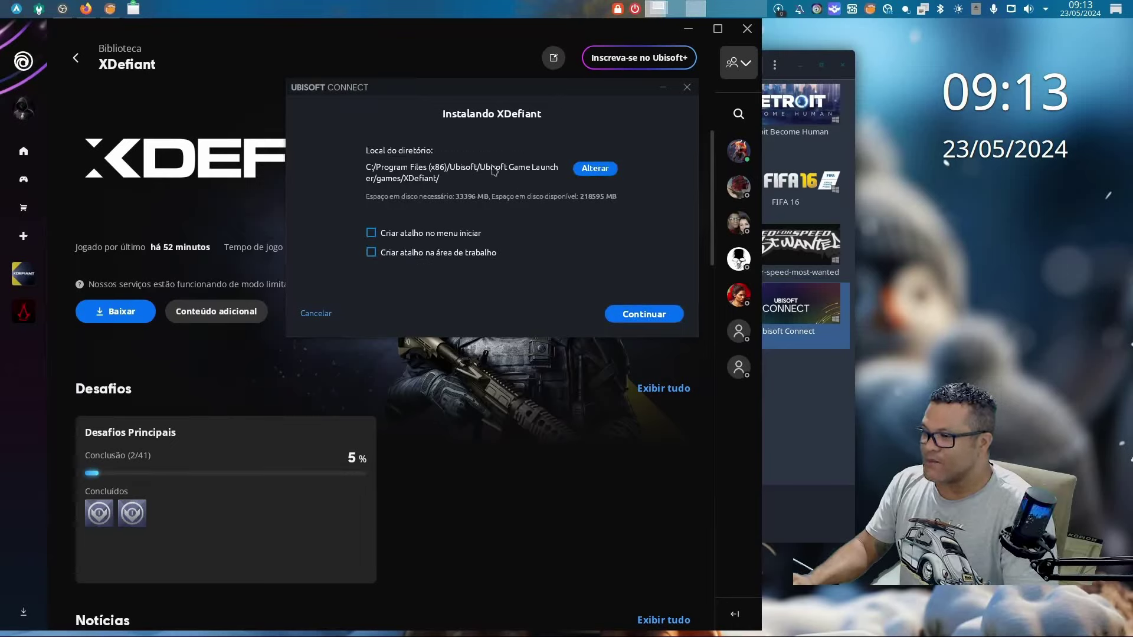
pyautogui.click(644, 314)
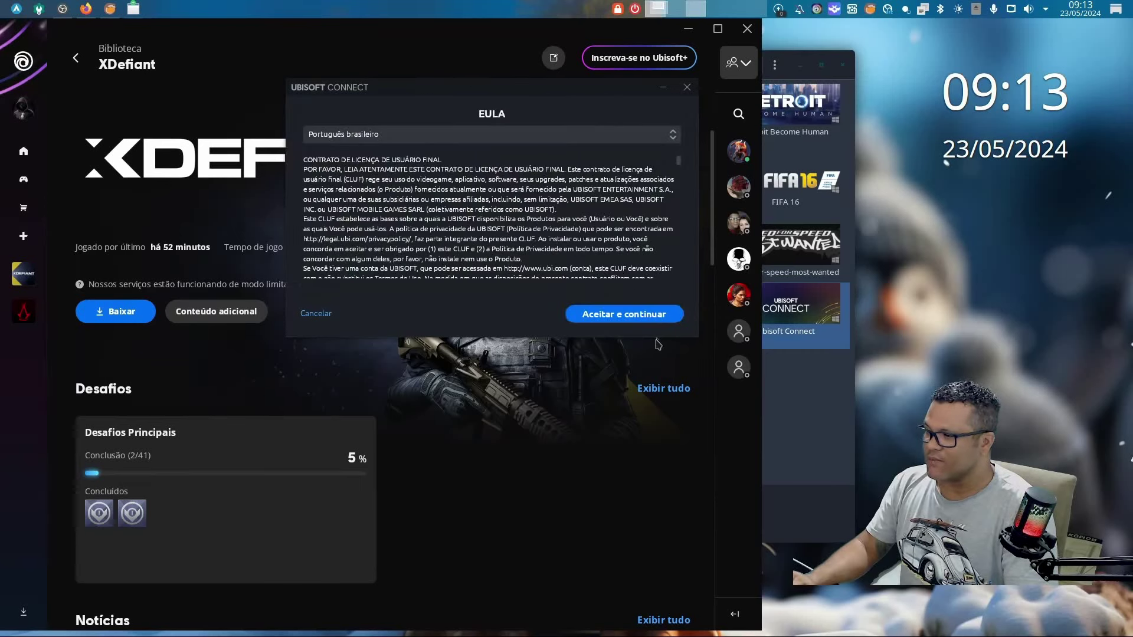
pyautogui.click(646, 315)
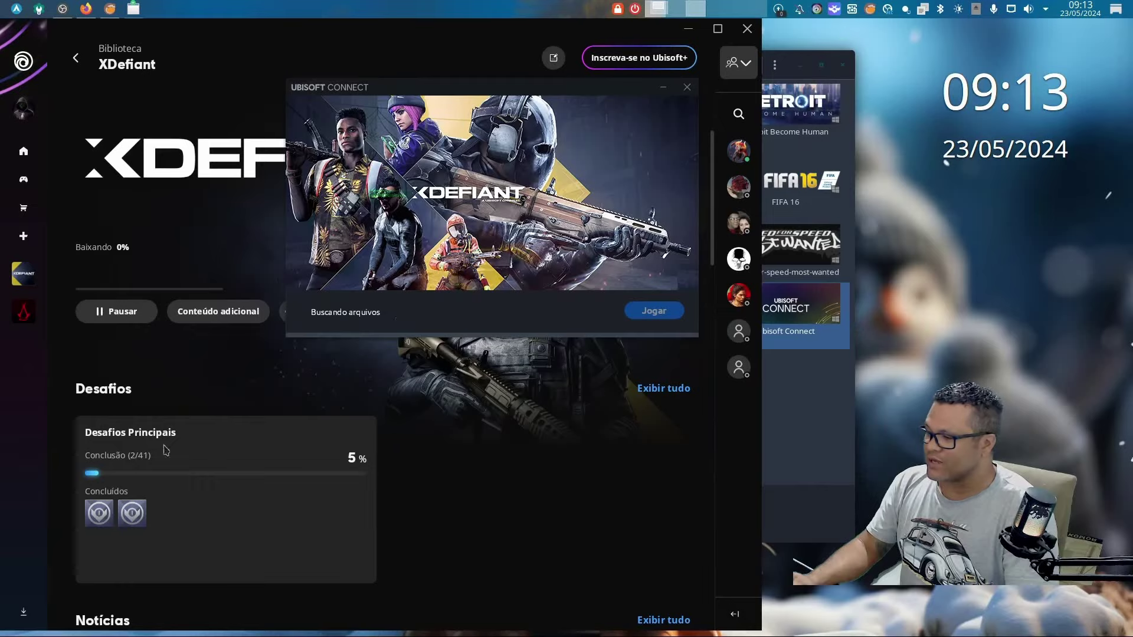
pyautogui.click(29, 615)
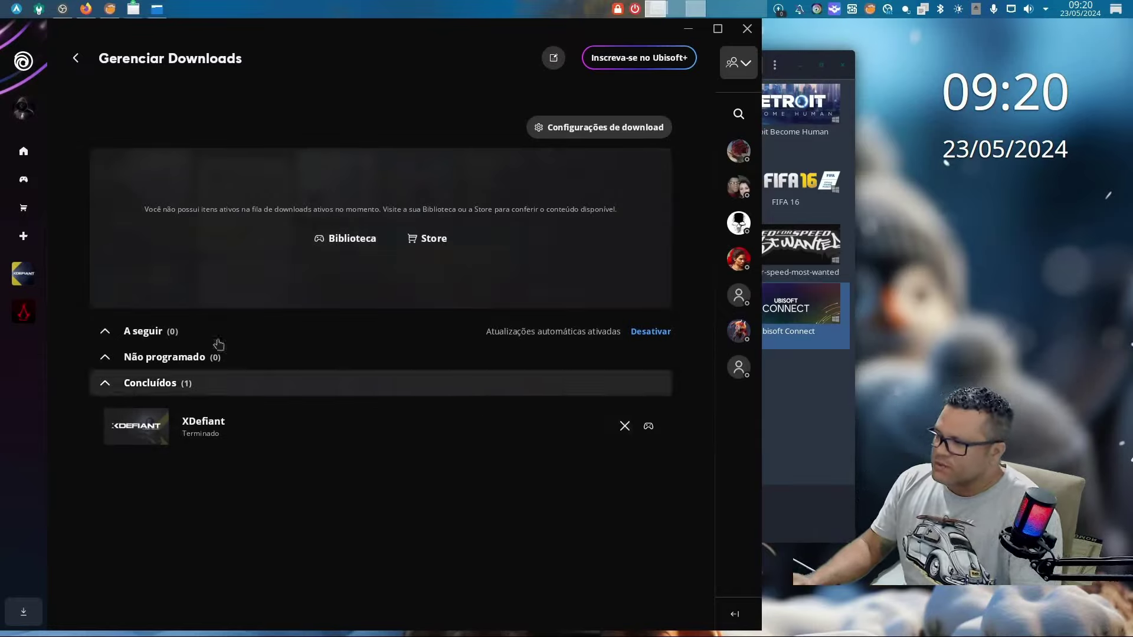
# Step: Launch XDefiant from the installed games in the library and move its launch window off the friends list
pyautogui.click(23, 180)
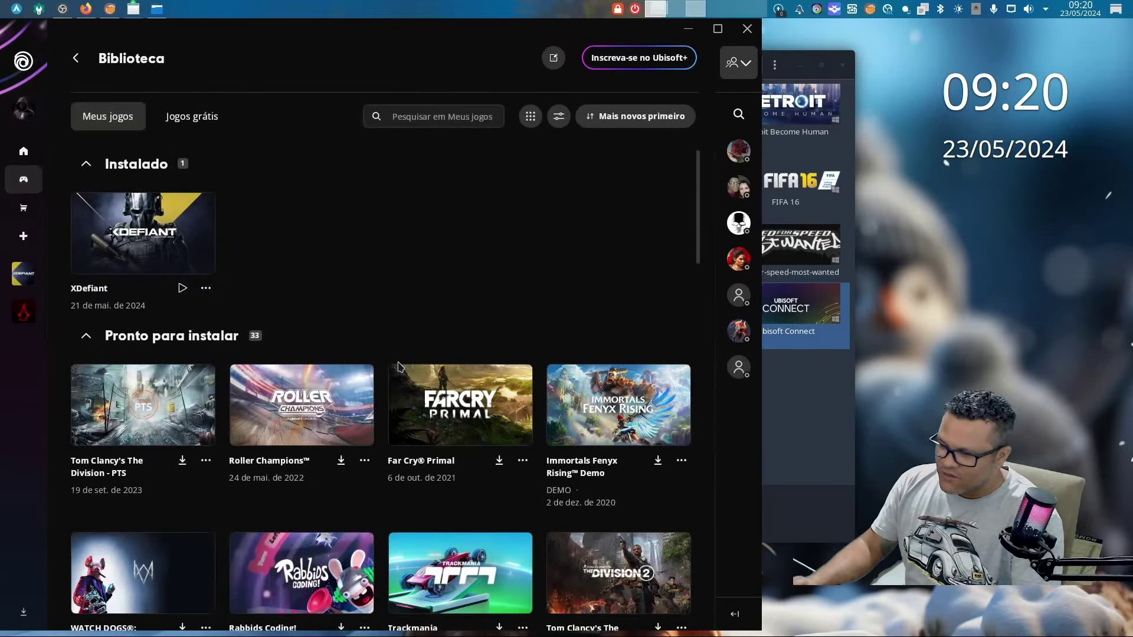
pyautogui.scroll(-6, 398, 367)
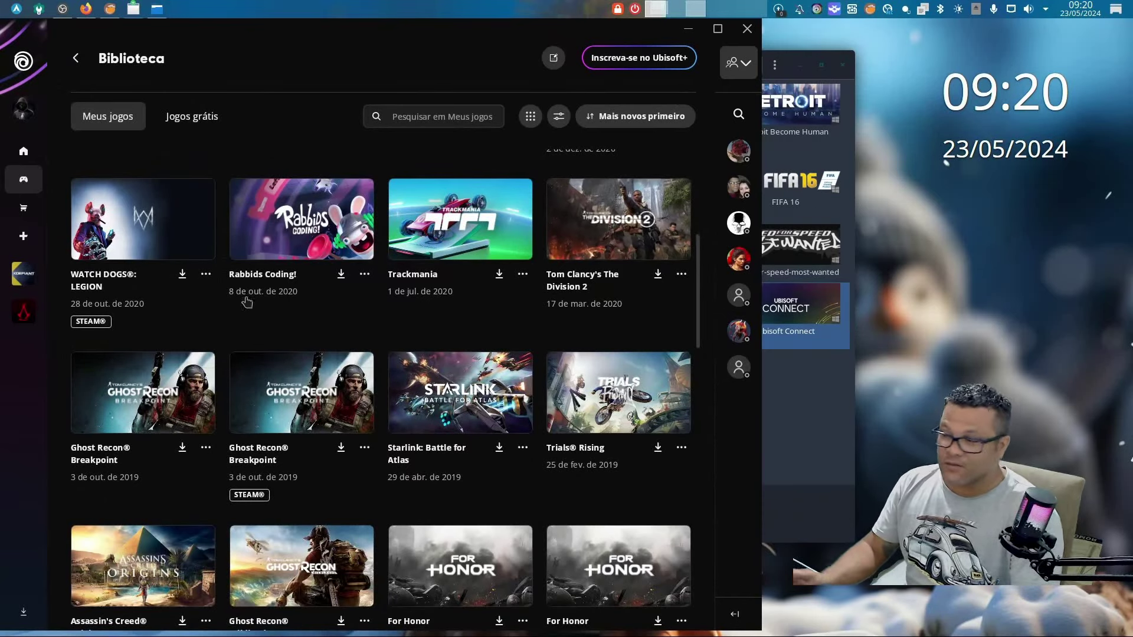
pyautogui.scroll(6, 248, 389)
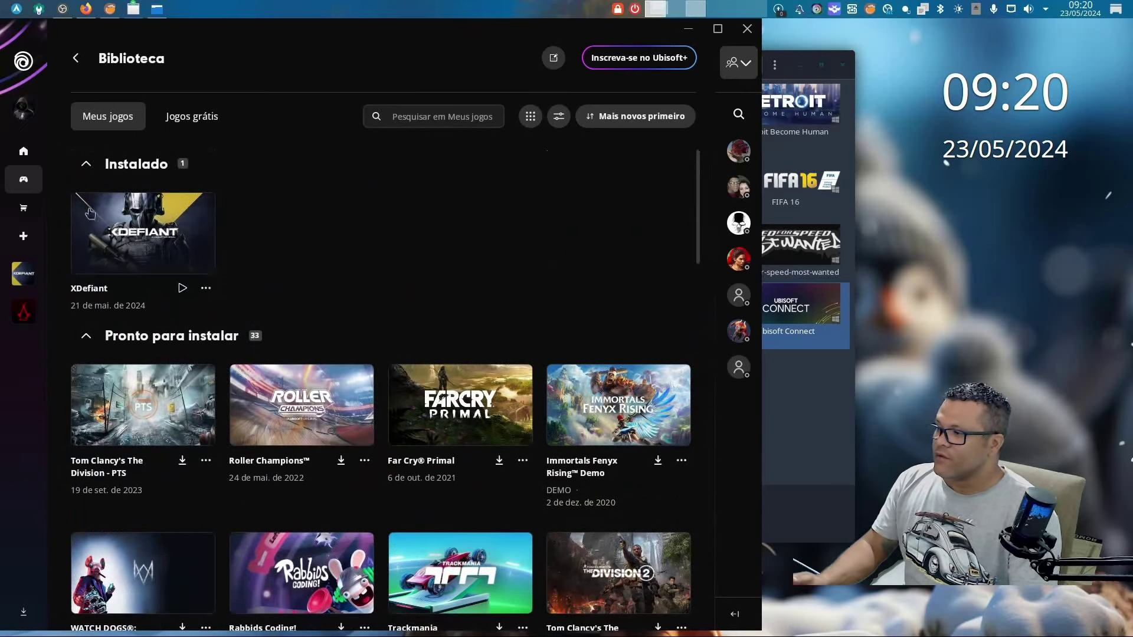
pyautogui.click(86, 254)
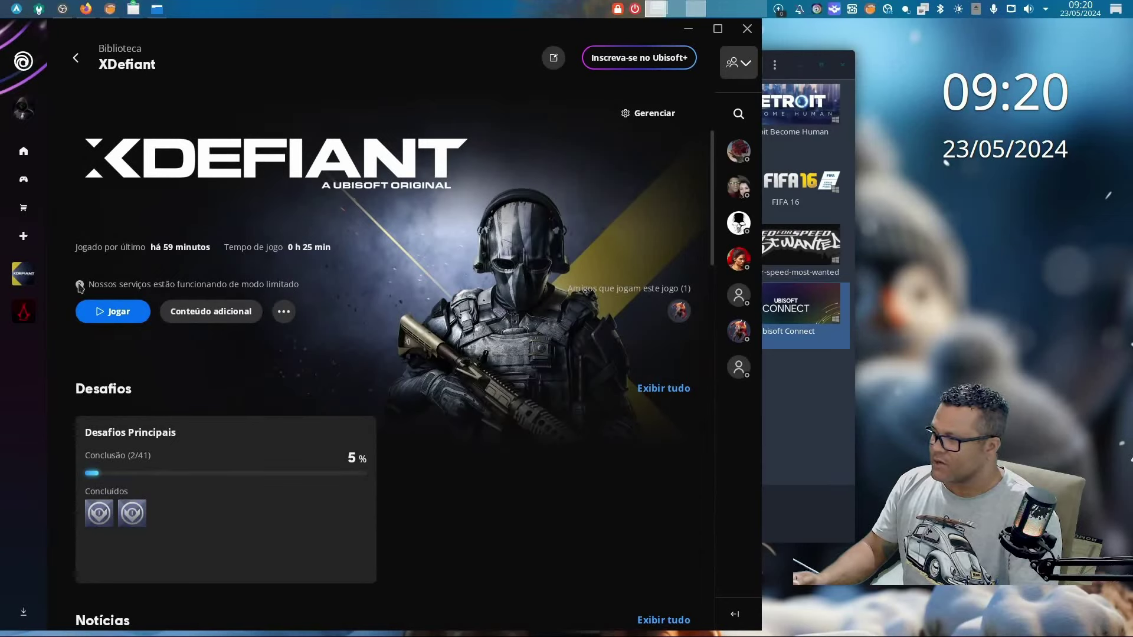
pyautogui.click(90, 309)
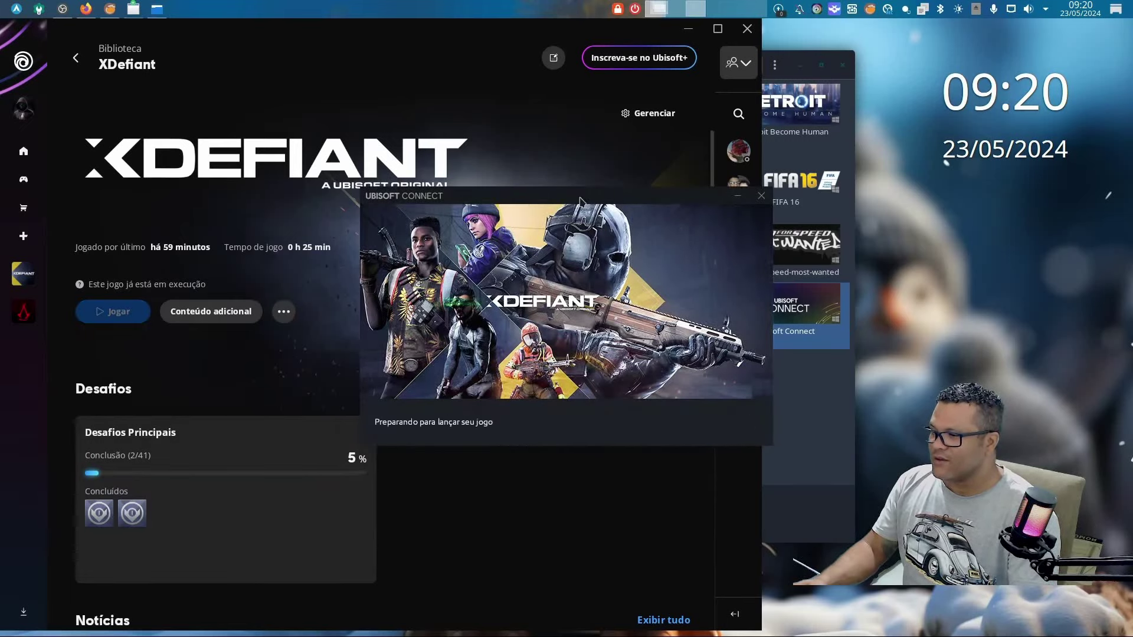
pyautogui.moveTo(567, 193); pyautogui.dragTo(506, 126)
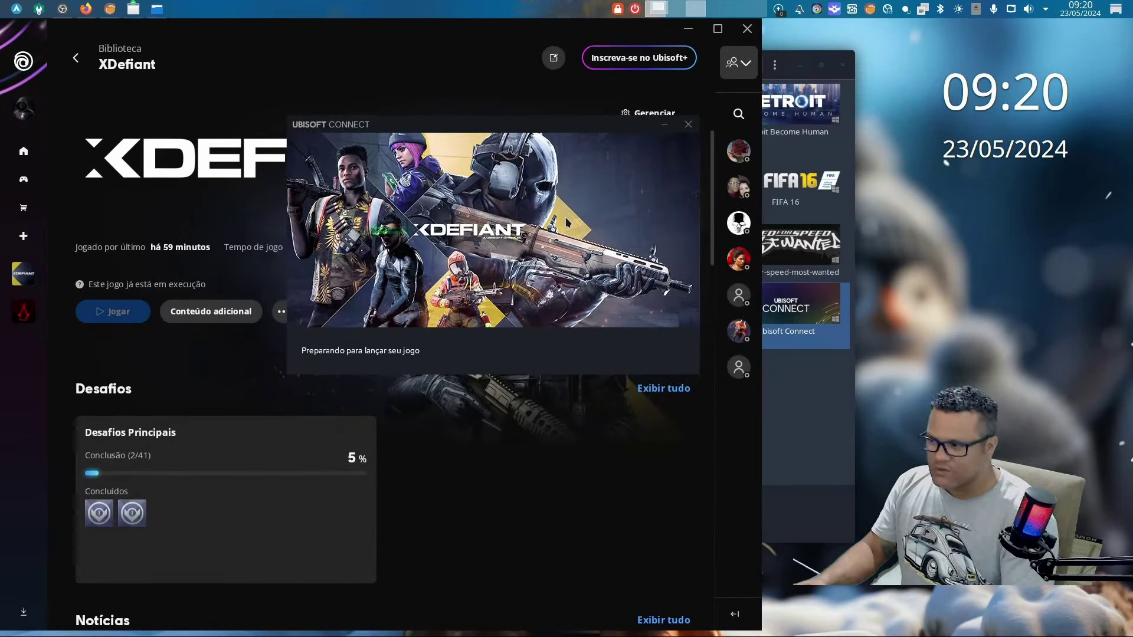